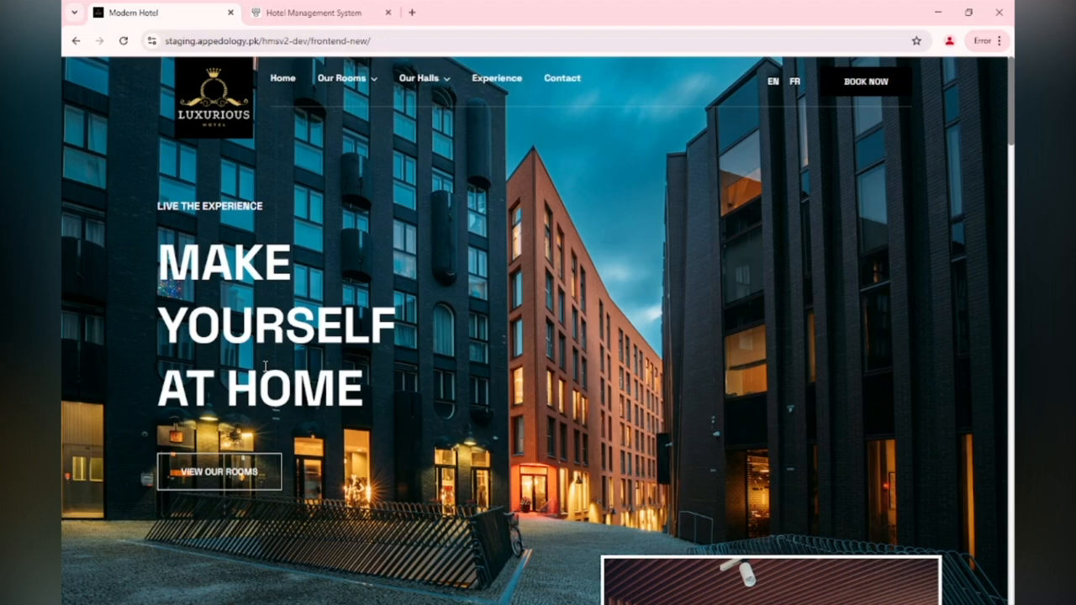
Scroll down the Modern Hotel home page to the Our Rooms and Suites section
{"action": "scroll", "coordinate": [265, 366], "scroll_direction": "down", "scroll_amount": 1}
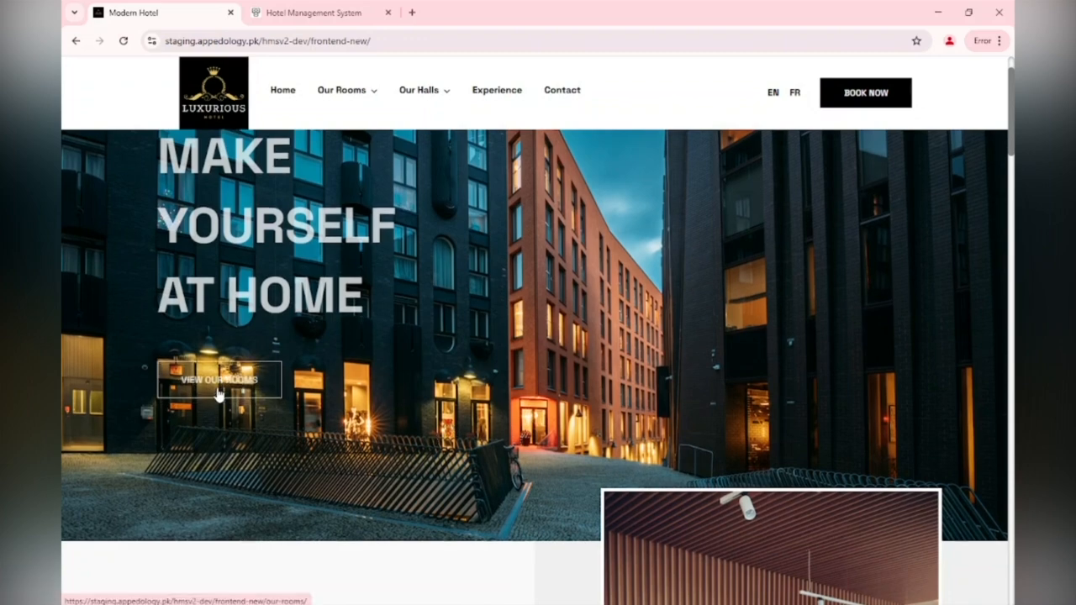
{"action": "scroll", "coordinate": [218, 393], "scroll_direction": "down", "scroll_amount": 1}
{"action": "scroll", "coordinate": [219, 393], "scroll_direction": "up", "scroll_amount": 1}
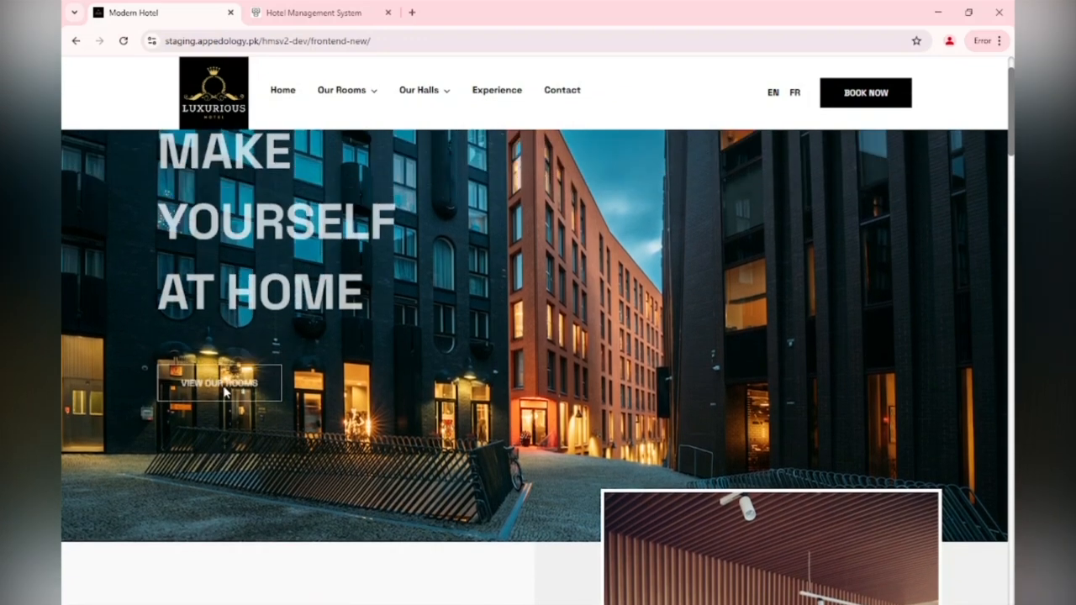
{"action": "scroll", "coordinate": [223, 393], "scroll_direction": "down", "scroll_amount": 1}
{"action": "scroll", "coordinate": [225, 393], "scroll_direction": "up", "scroll_amount": 1}
{"action": "scroll", "coordinate": [717, 472], "scroll_direction": "down", "scroll_amount": 1}
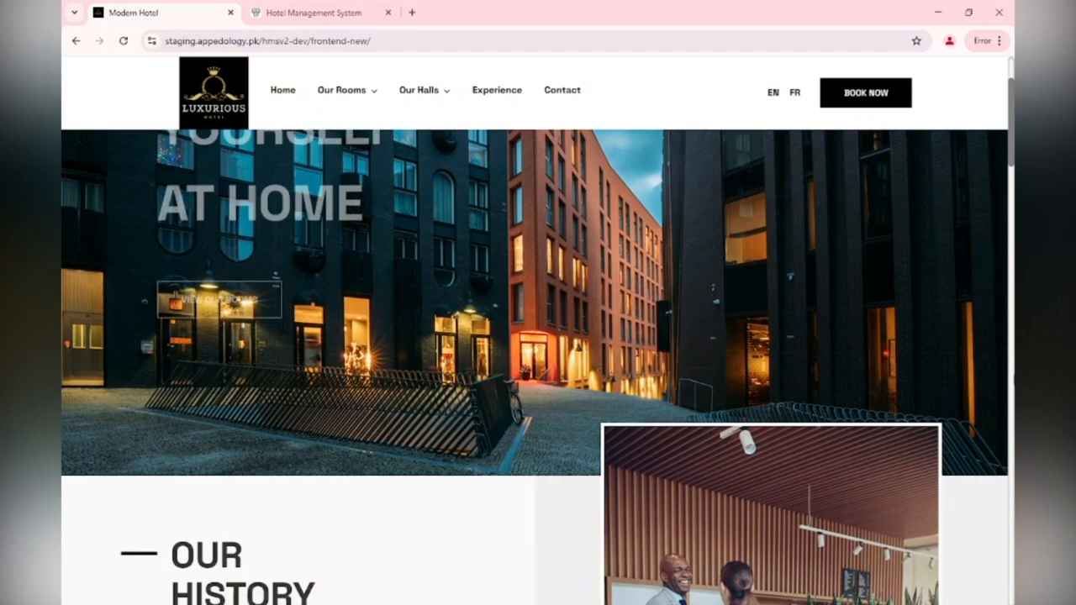
{"action": "scroll", "coordinate": [1012, 306], "scroll_direction": "down", "scroll_amount": 15}
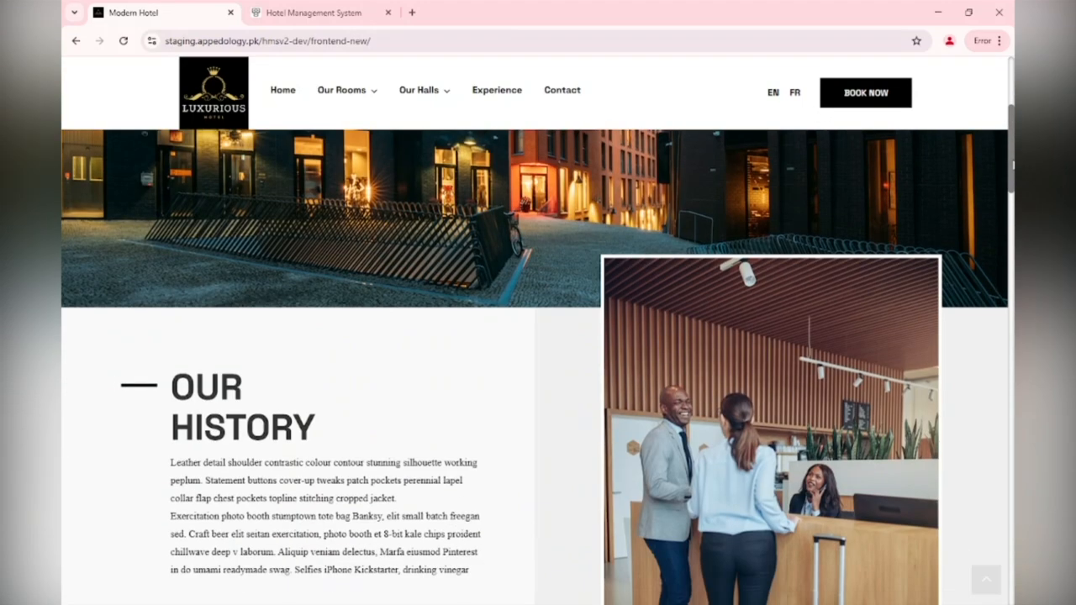
{"action": "scroll", "coordinate": [1011, 304], "scroll_direction": "up", "scroll_amount": 1}
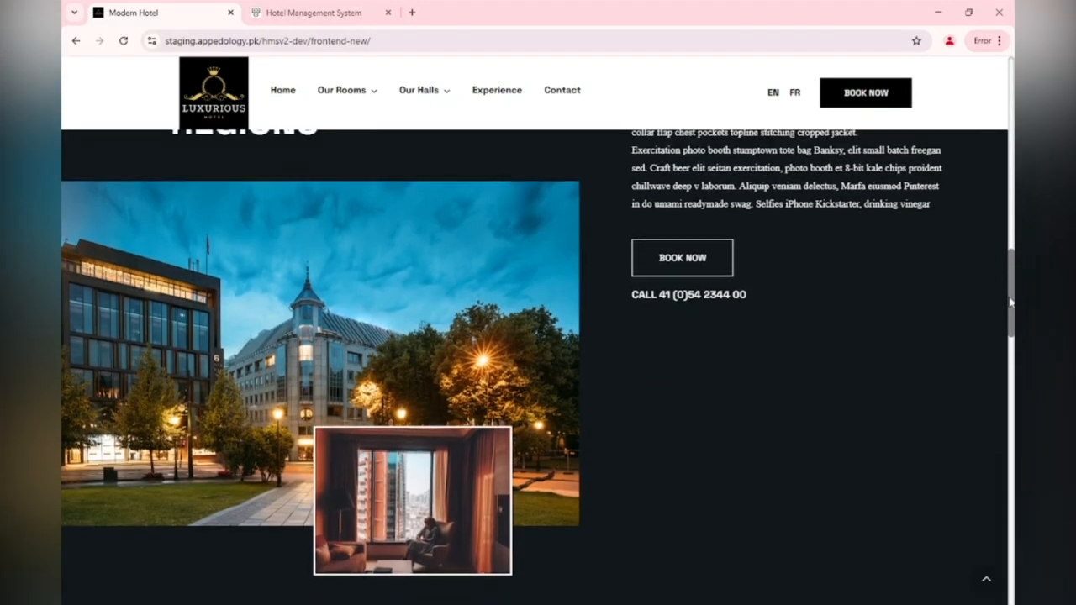
{"action": "left_click_drag", "start_coordinate": [1011, 294], "coordinate": [982, 488]}
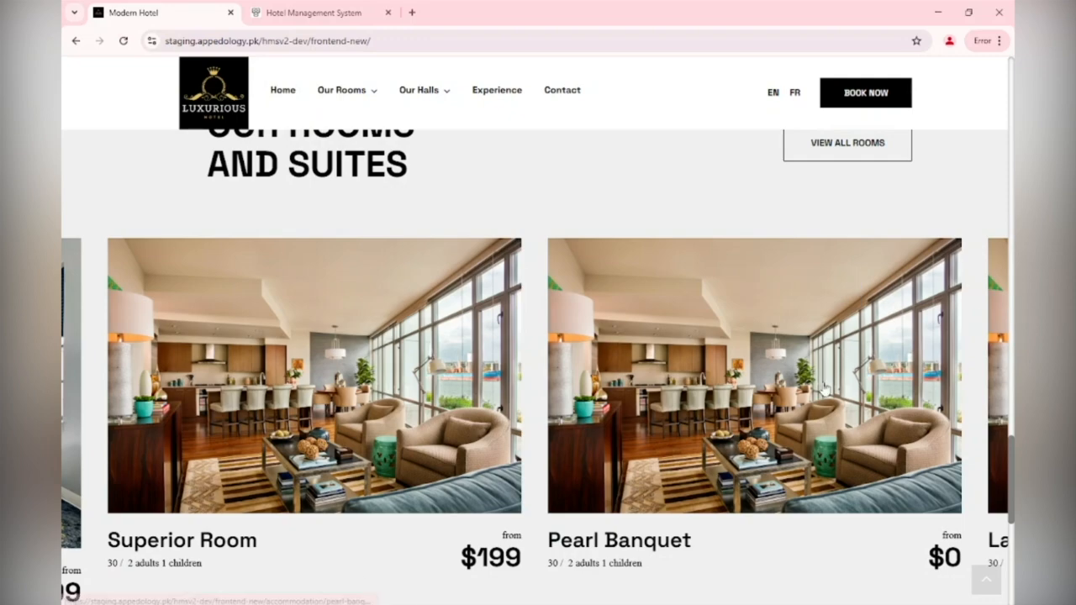
Browse the rooms carousel to Signature Room and Deluxe Room, then return to the admin dashboard
{"action": "left_click_drag", "start_coordinate": [112, 428], "coordinate": [708, 439]}
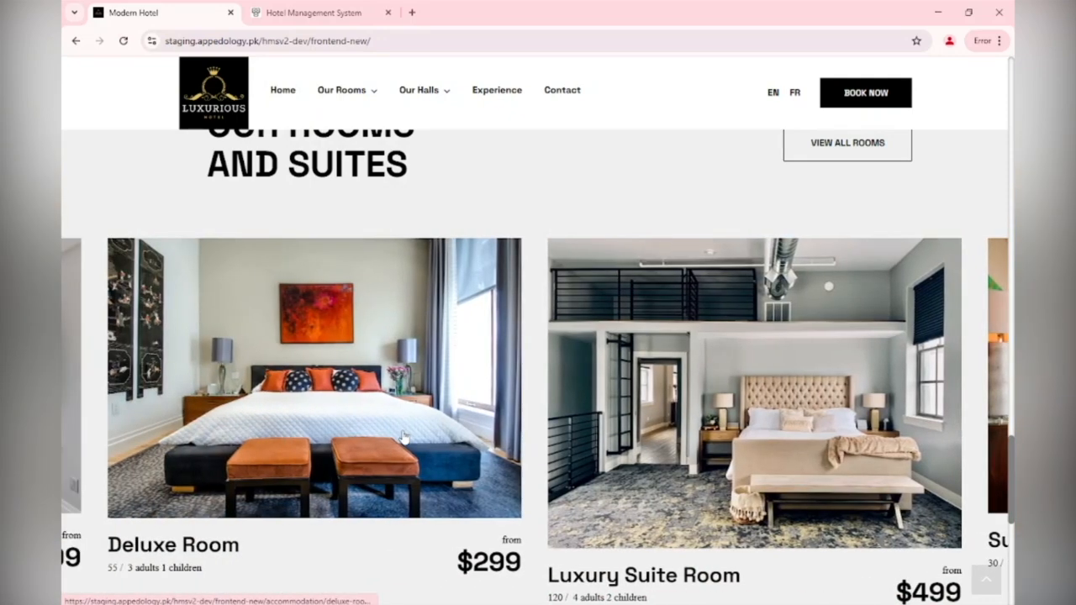
{"action": "left_click_drag", "start_coordinate": [405, 437], "coordinate": [799, 440]}
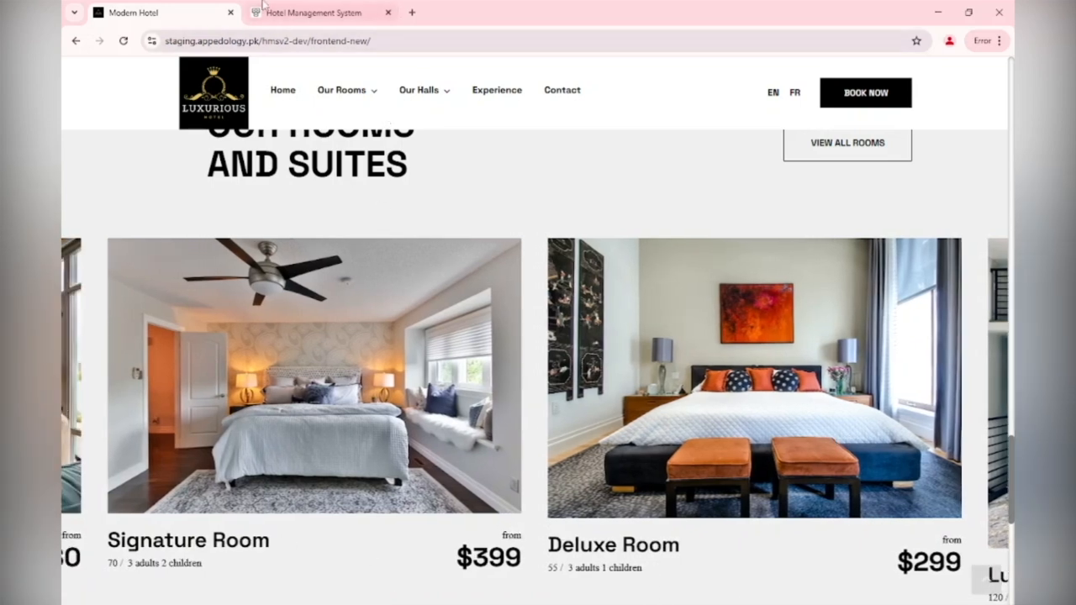
{"action": "left_click", "coordinate": [320, 8]}
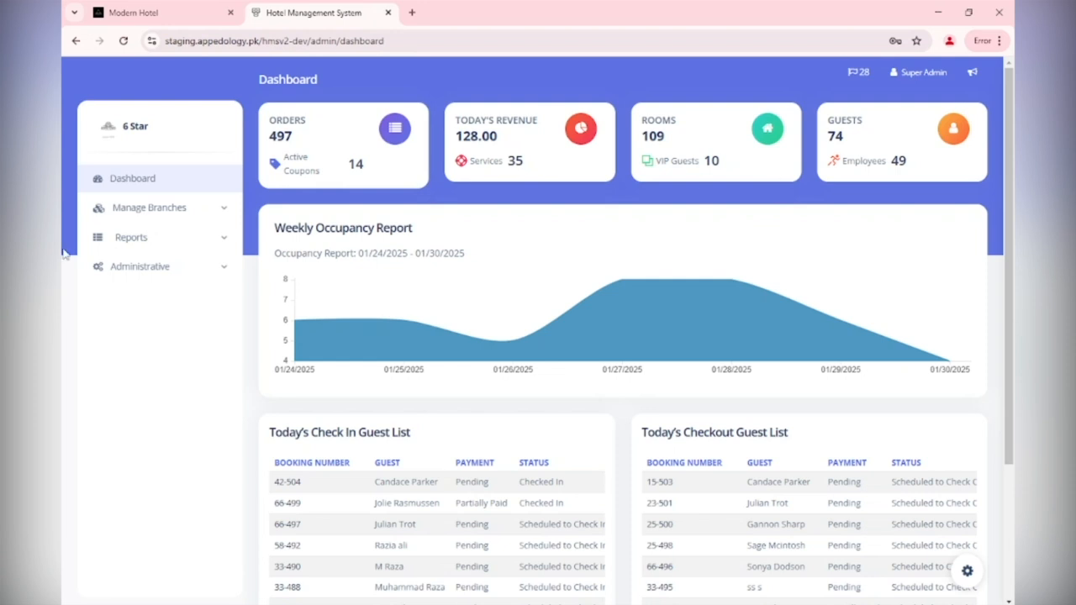
Log out of Super Admin and sign back in with the saved email and the account password
{"action": "left_click", "coordinate": [940, 73]}
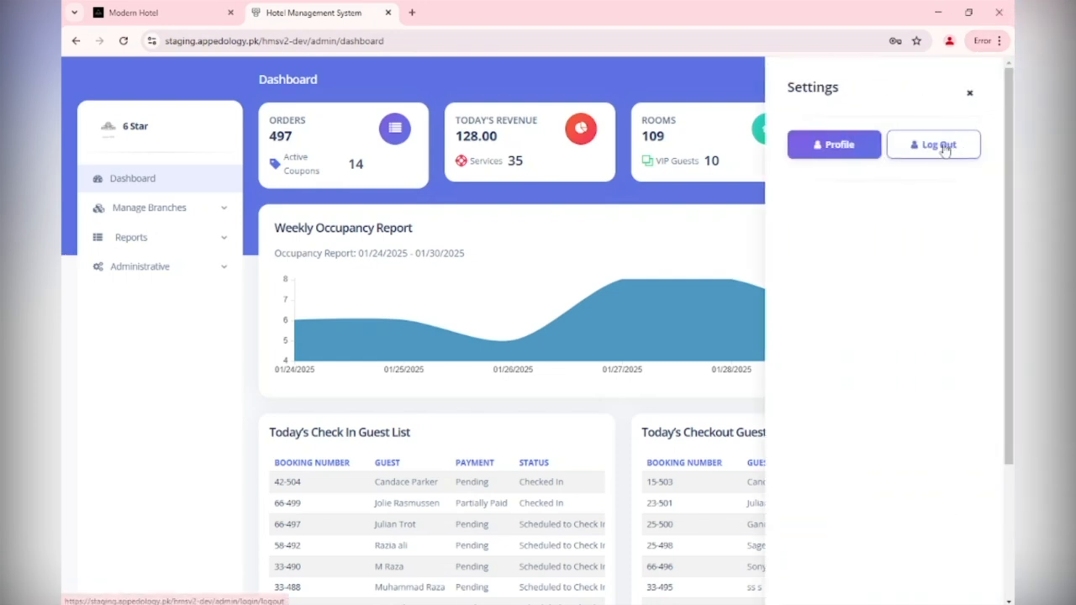
{"action": "left_click", "coordinate": [938, 143]}
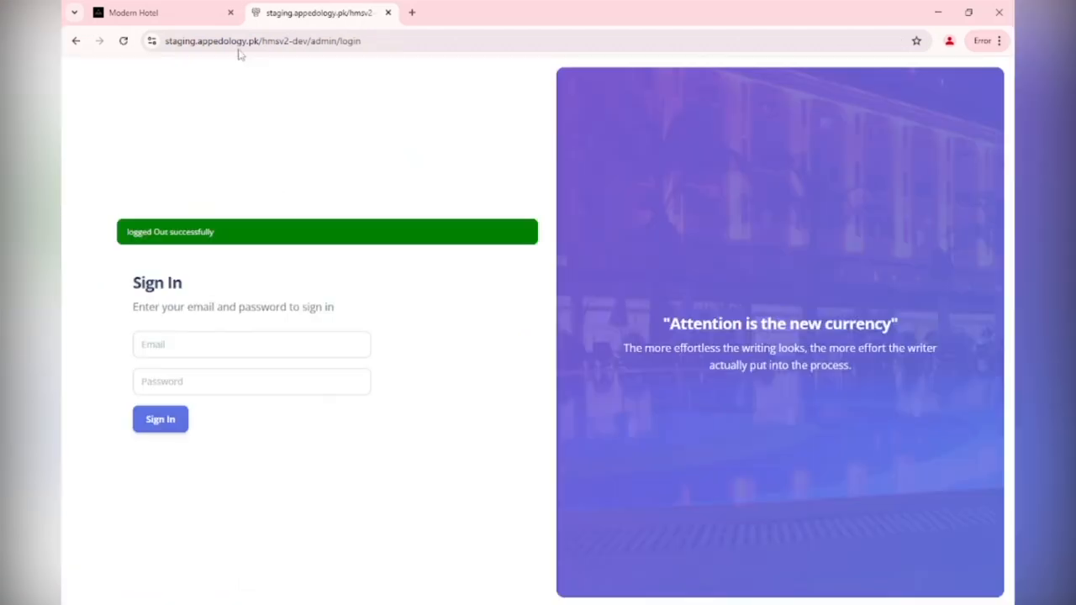
{"action": "left_click", "coordinate": [277, 344]}
{"action": "left_click", "coordinate": [253, 380]}
{"action": "left_click", "coordinate": [216, 381]}
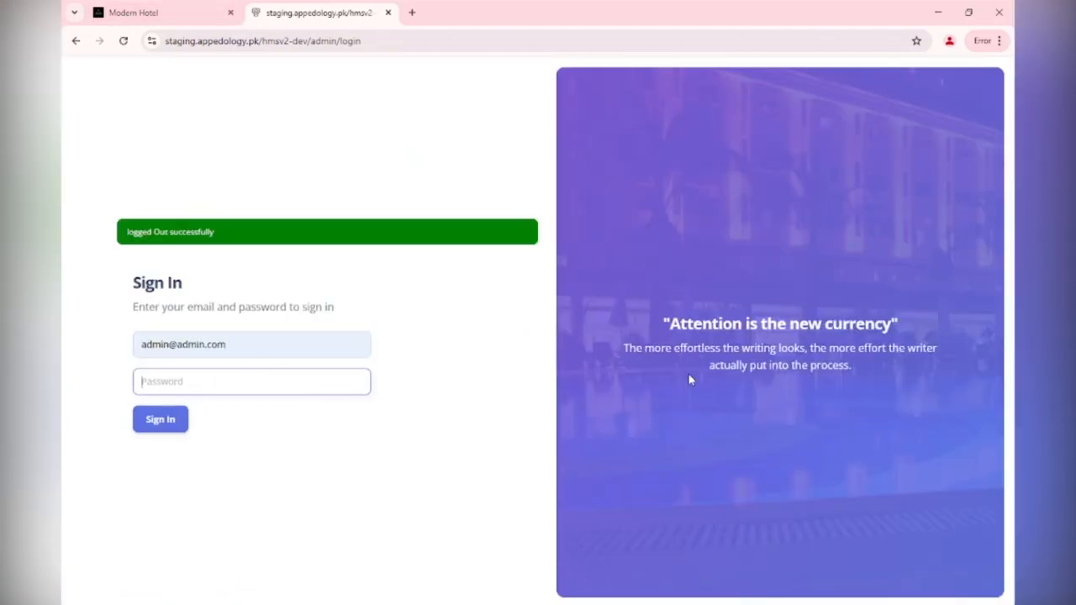
{"action": "type", "text": "********"}
{"action": "key", "text": "Return"}
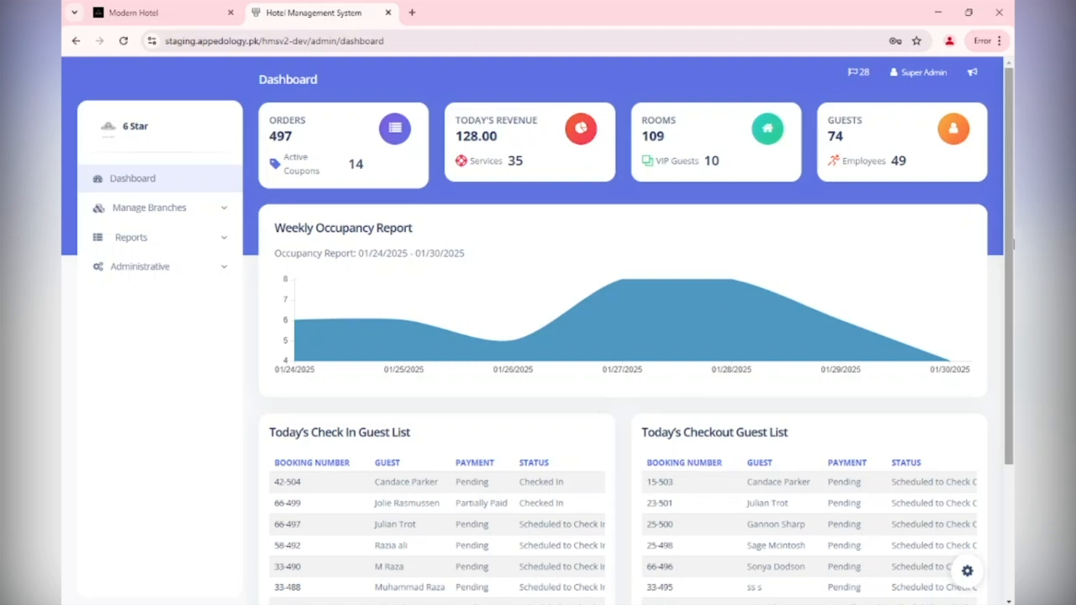
Expand Manage Branches in the sidebar and go to Branch Managers
{"action": "left_click_drag", "start_coordinate": [1013, 229], "coordinate": [1011, 342]}
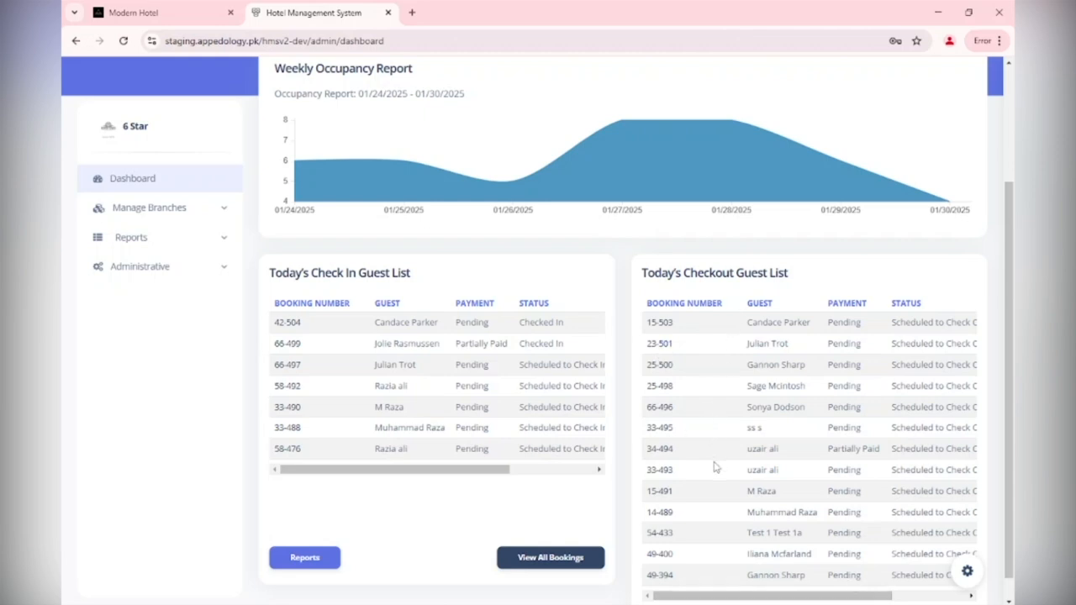
{"action": "scroll", "coordinate": [713, 467], "scroll_direction": "up", "scroll_amount": 1}
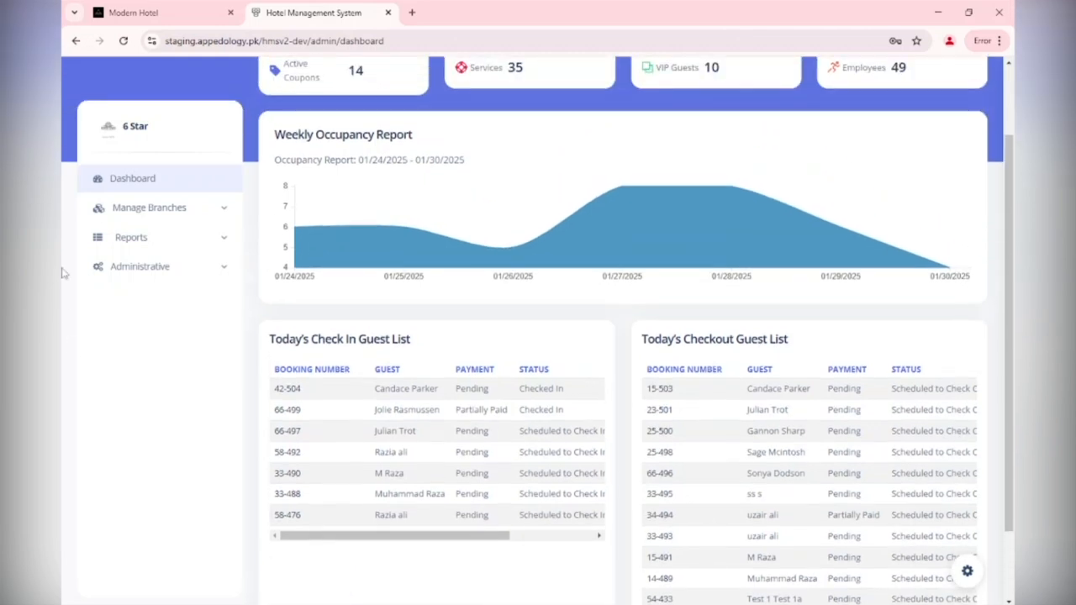
{"action": "left_click", "coordinate": [186, 210]}
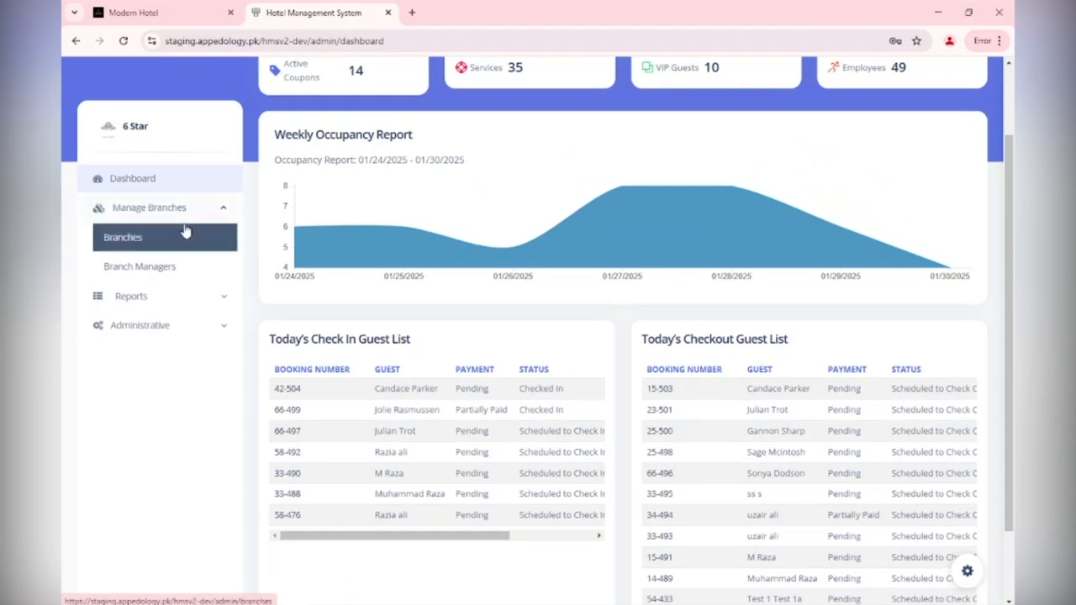
{"action": "left_click", "coordinate": [139, 267]}
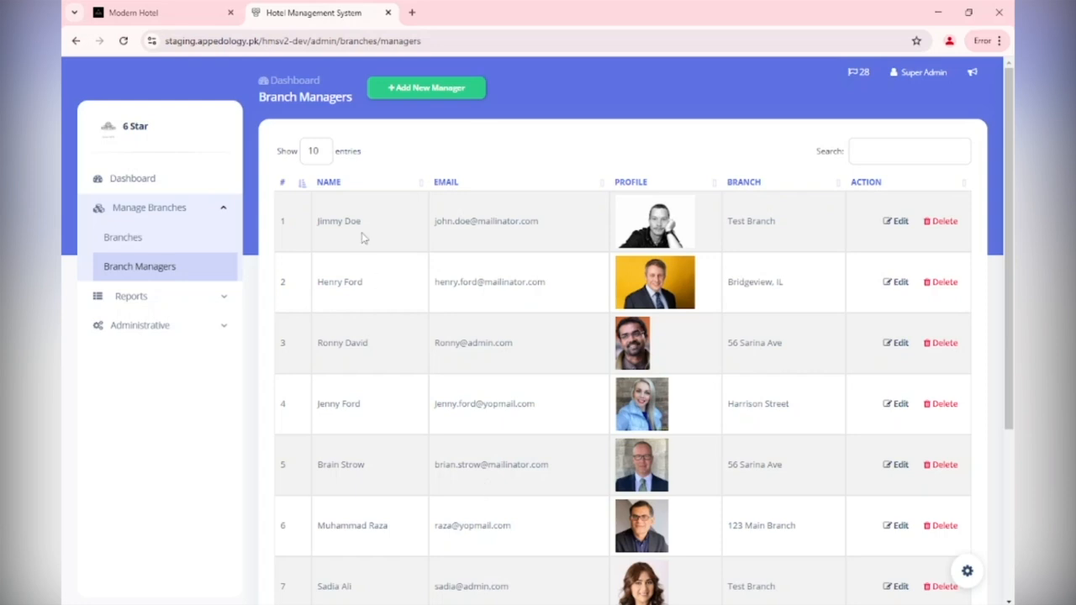
Open the Add New Manager form and view the Title options without choosing one
{"action": "left_click", "coordinate": [437, 89]}
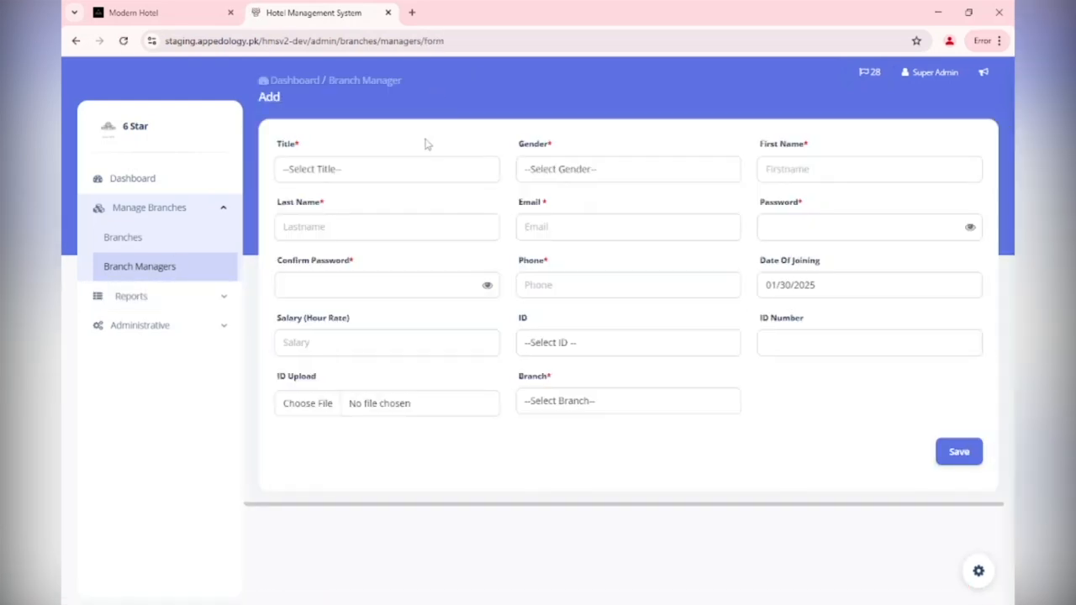
{"action": "left_click", "coordinate": [413, 172]}
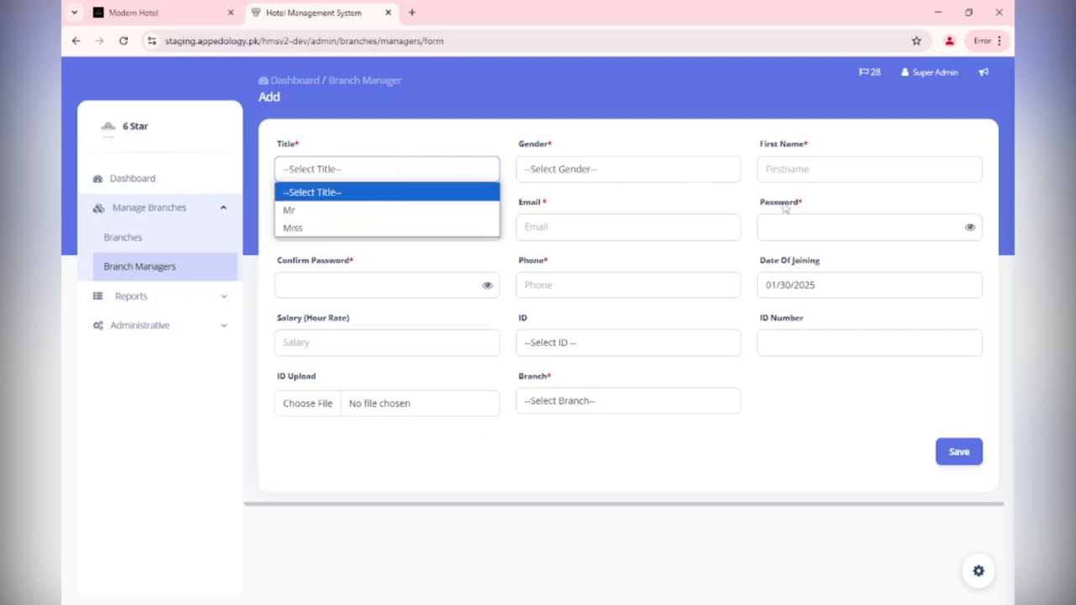
{"action": "left_click", "coordinate": [502, 452]}
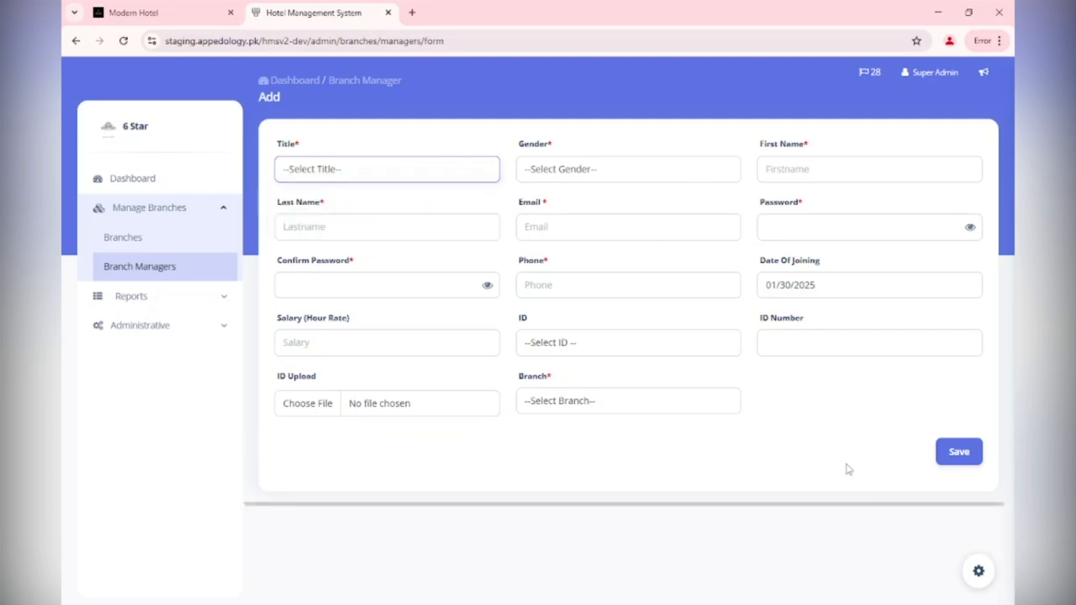
Go back to Branch Managers and open the Branches list
{"action": "left_click", "coordinate": [123, 304]}
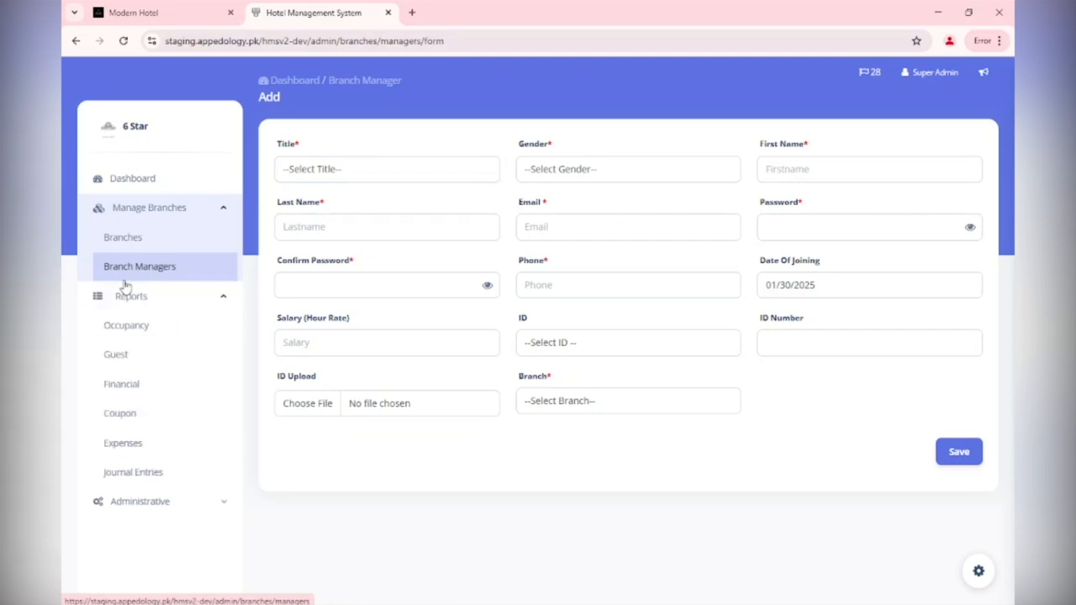
{"action": "left_click", "coordinate": [126, 281]}
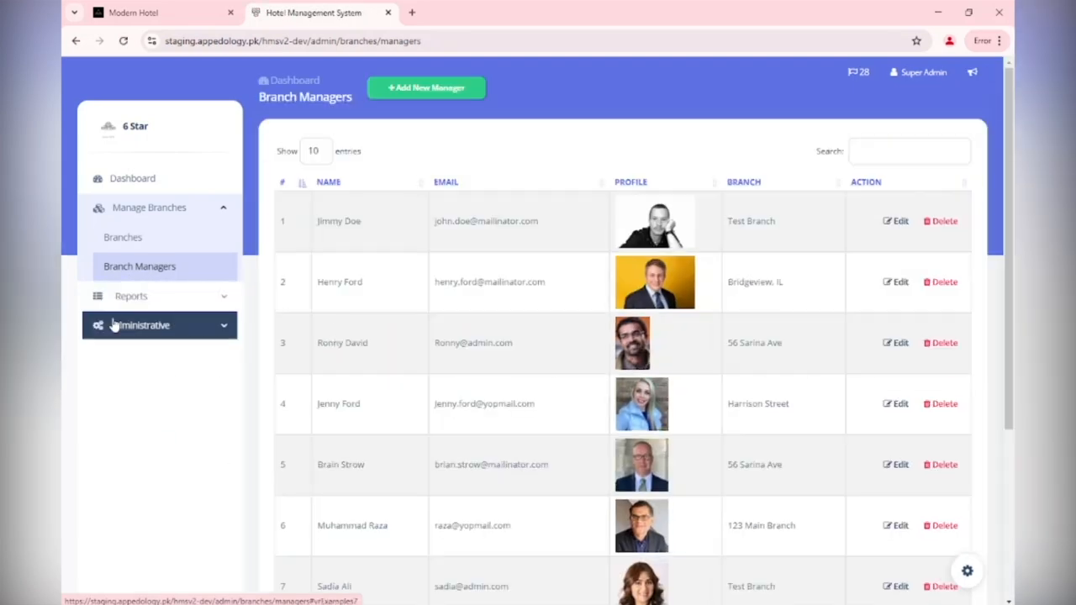
{"action": "left_click", "coordinate": [125, 249]}
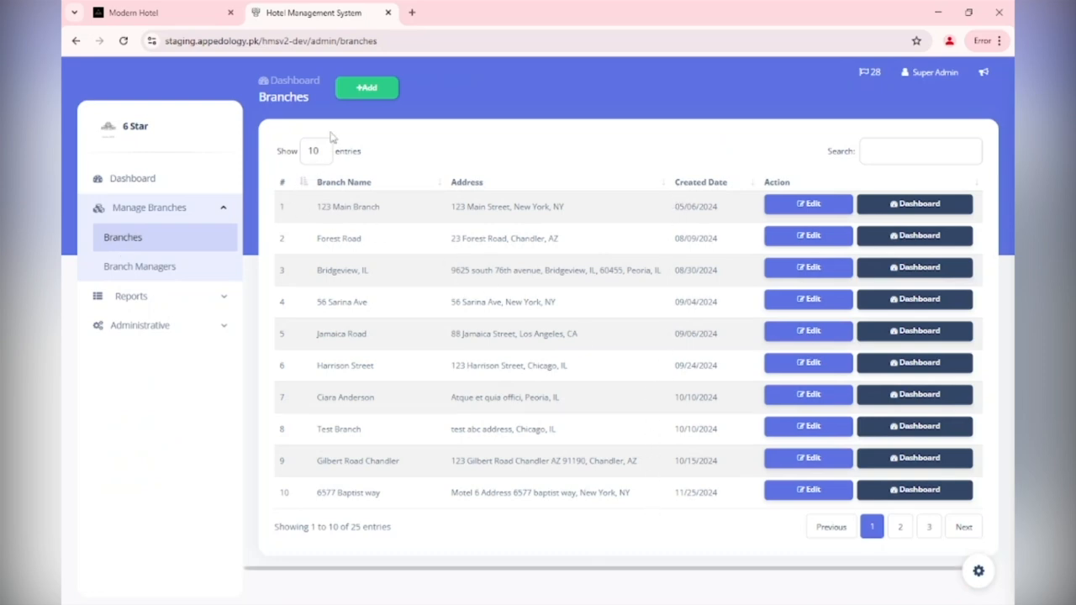
{"action": "left_click", "coordinate": [362, 94]}
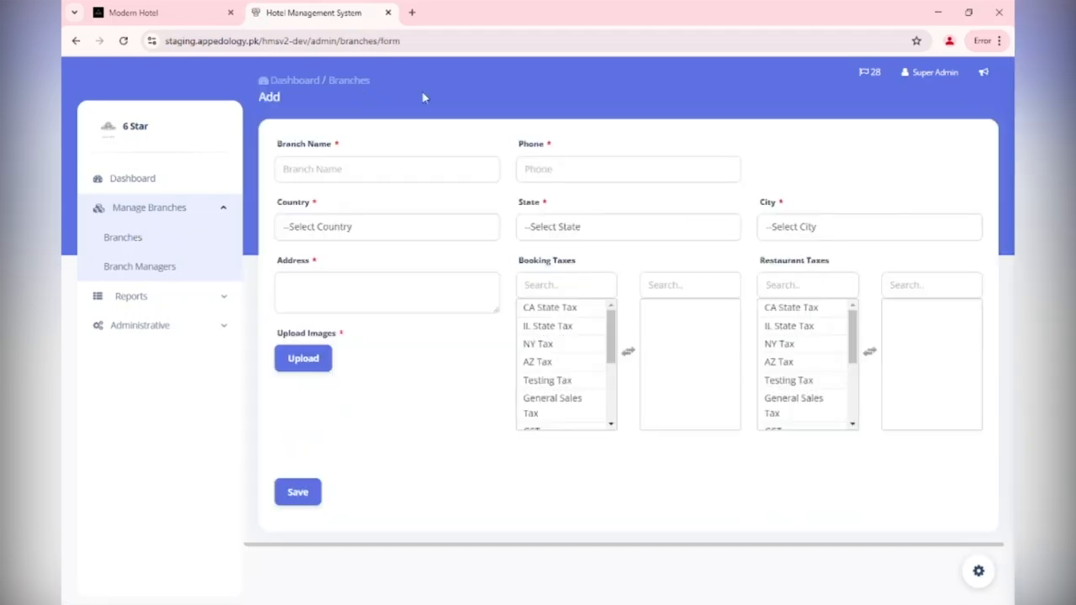
{"action": "left_click", "coordinate": [366, 174]}
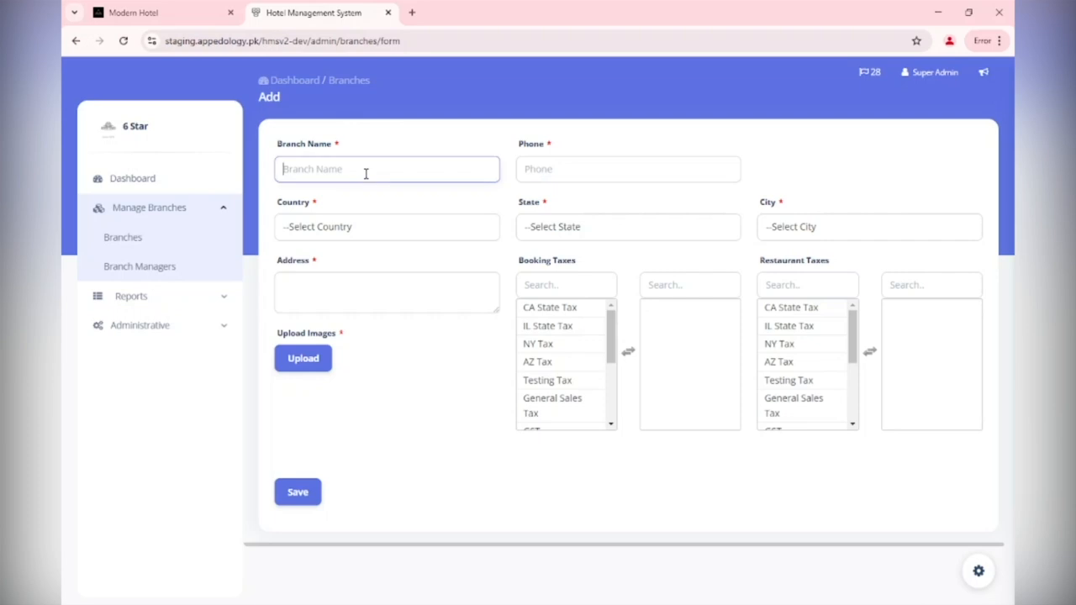
{"action": "type", "text": "Test"}
{"action": "key", "text": "Tab"}
{"action": "type", "text": "959"}
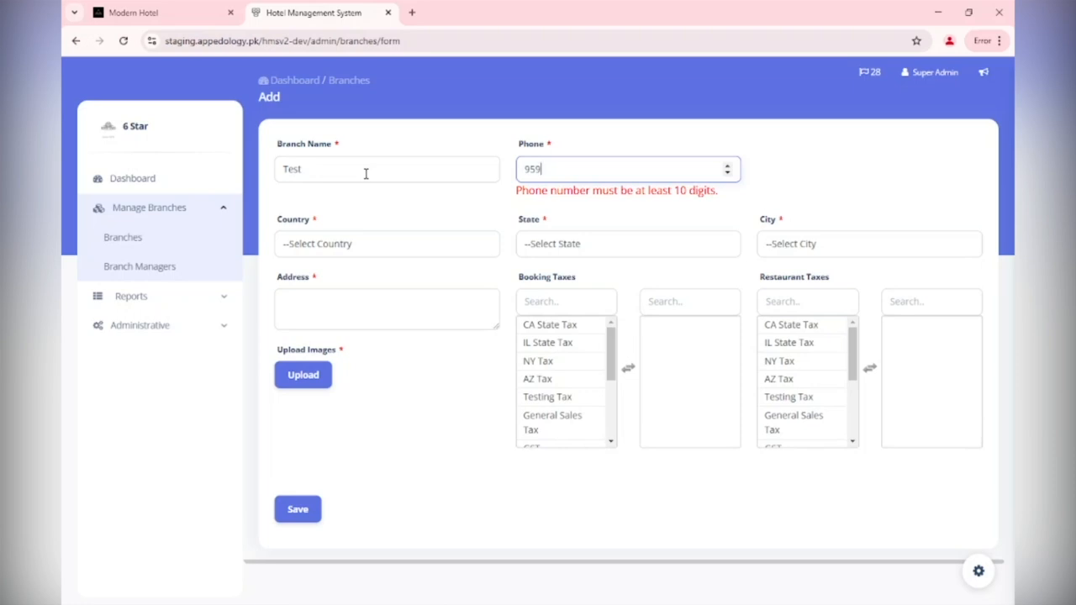
{"action": "type", "text": "22552255"}
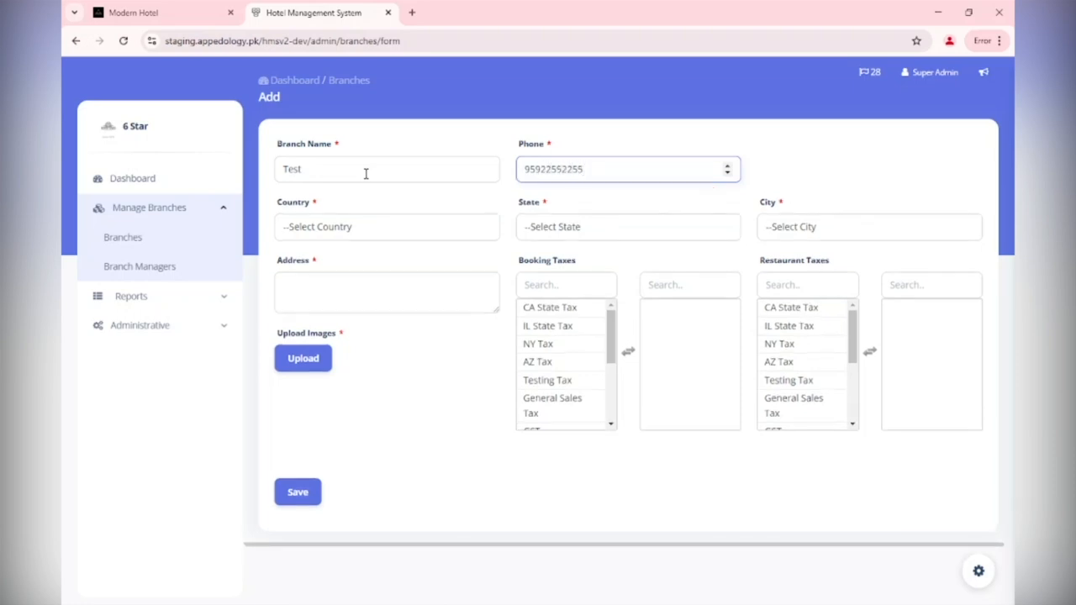
{"action": "key", "text": "Tab"}
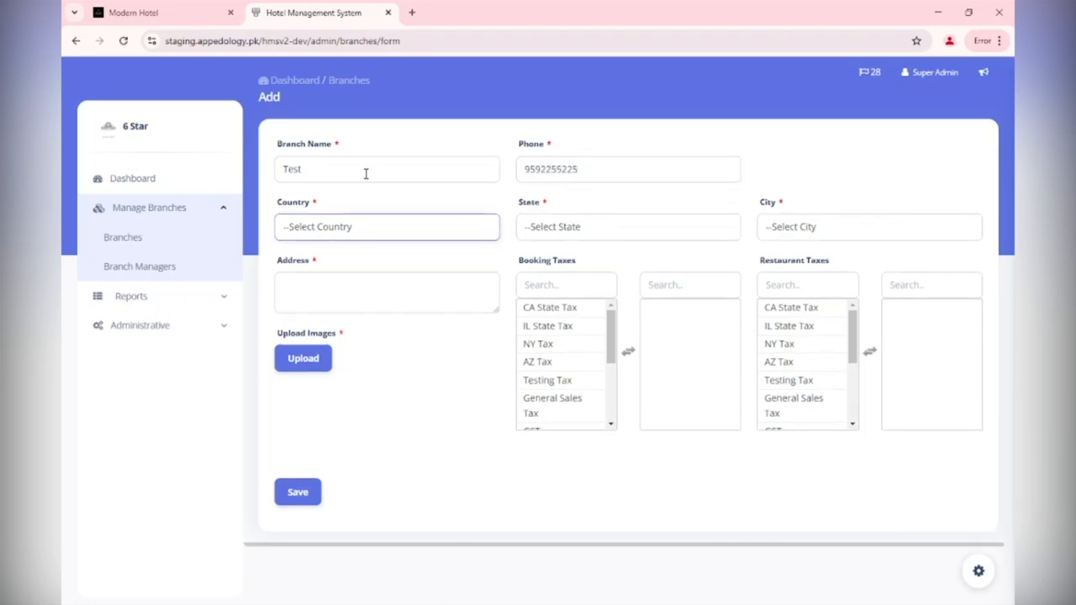
{"action": "type", "text": "united"}
{"action": "key", "text": "Tab"}
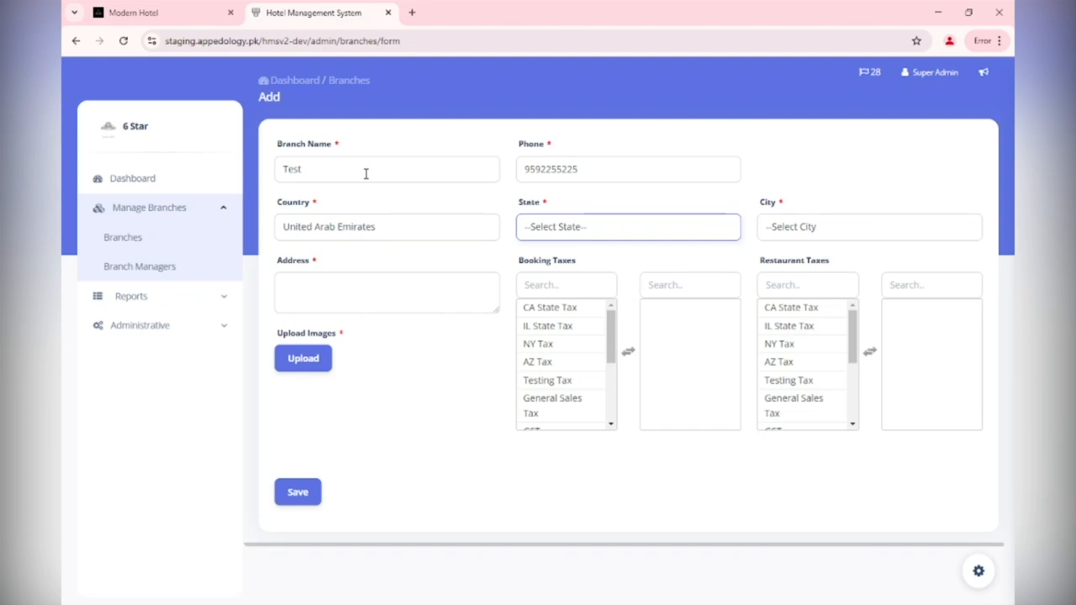
Set the branch state to g instead of Dubai and begin entering city and address
{"action": "left_click", "coordinate": [624, 236]}
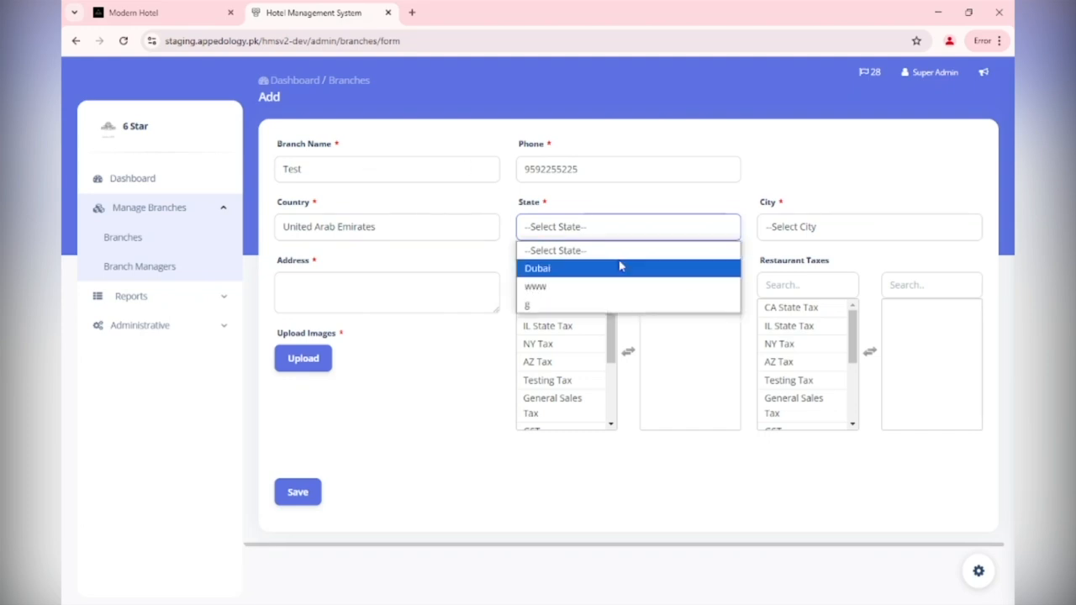
{"action": "left_click", "coordinate": [620, 268]}
{"action": "left_click", "coordinate": [570, 238]}
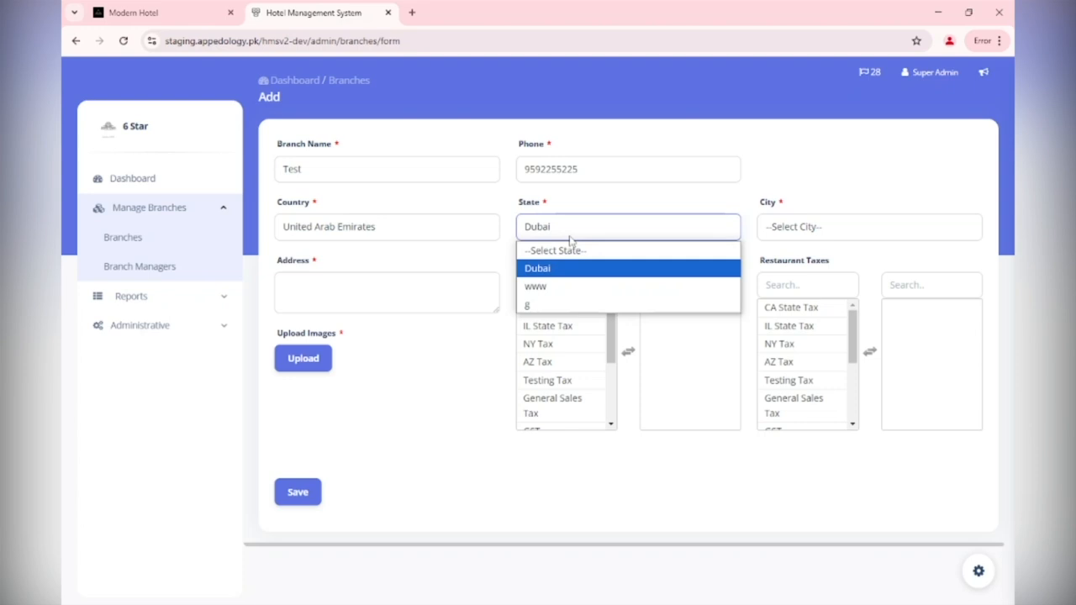
{"action": "left_click", "coordinate": [552, 306]}
{"action": "left_click", "coordinate": [780, 239]}
{"action": "left_click", "coordinate": [790, 240]}
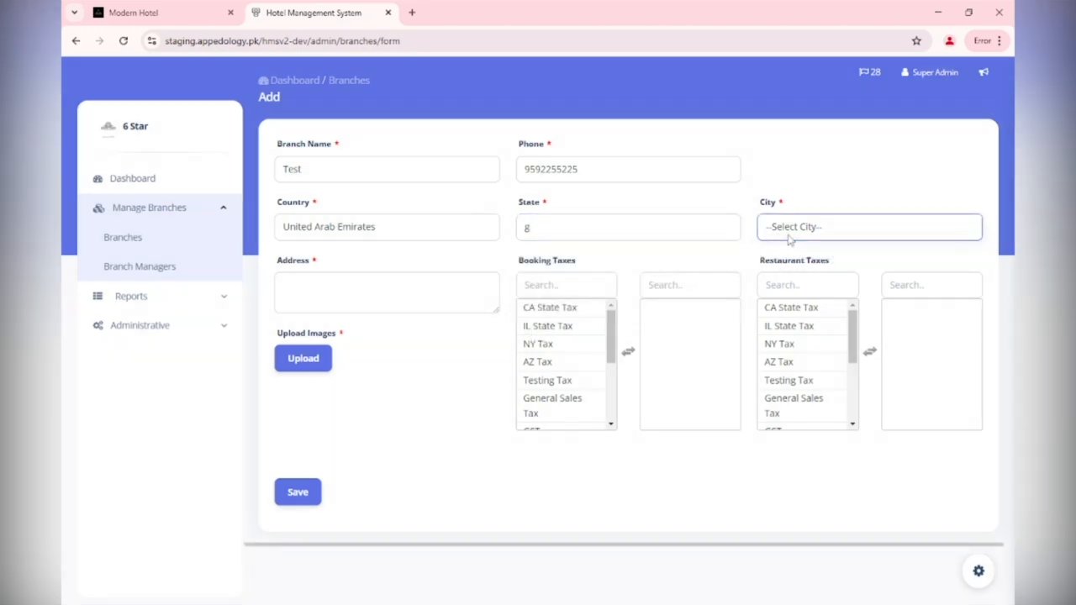
{"action": "left_click", "coordinate": [368, 284]}
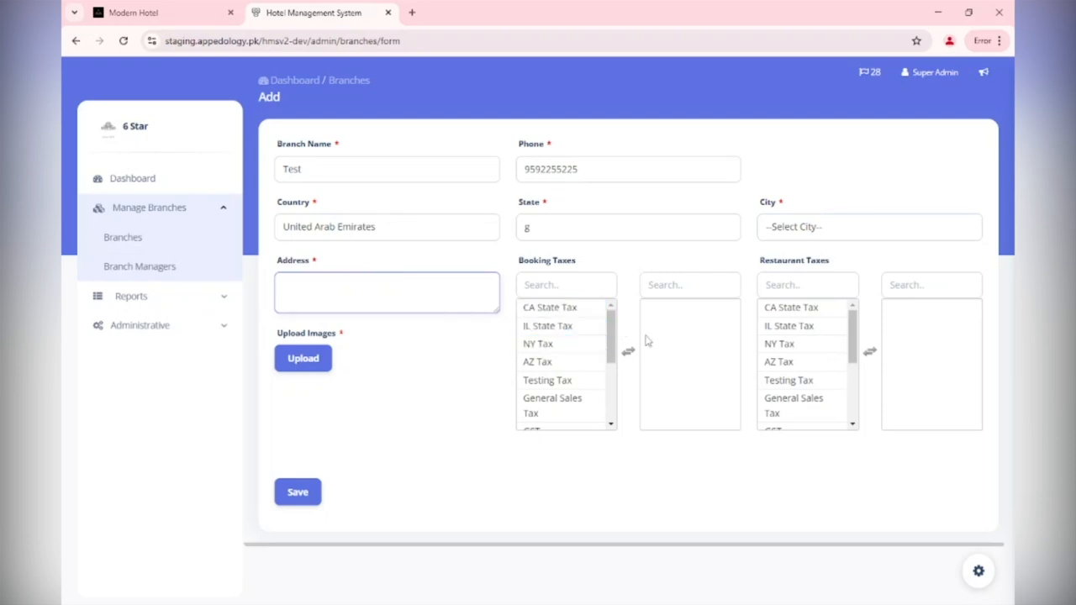
Add NY Tax to booking and restaurant taxes, then leave the form unsaved for Branches
{"action": "left_click", "coordinate": [554, 360]}
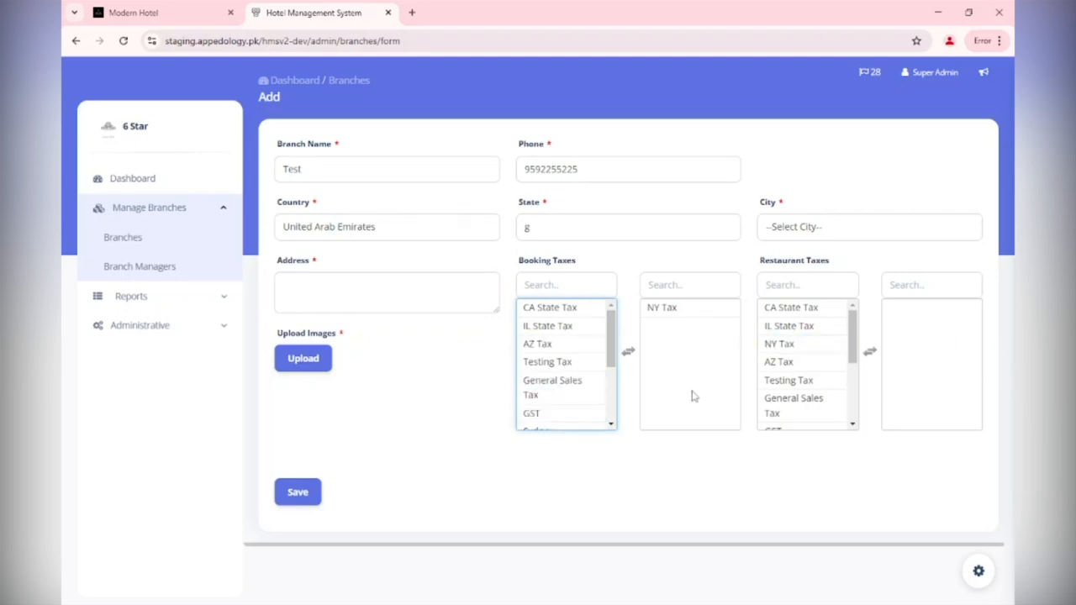
{"action": "left_click", "coordinate": [828, 345]}
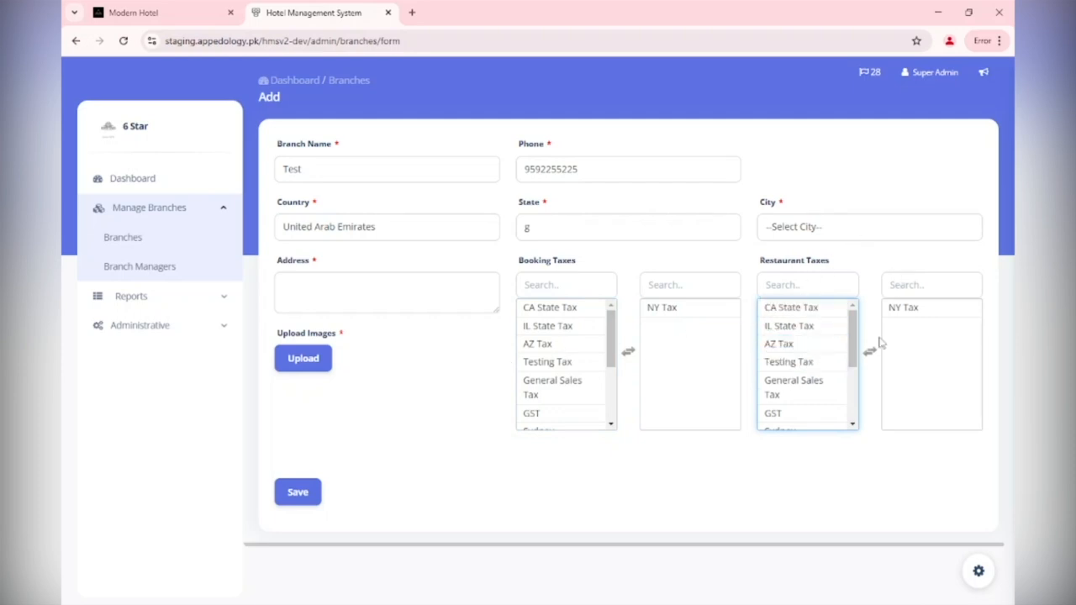
{"action": "left_click", "coordinate": [307, 360]}
{"action": "left_click", "coordinate": [143, 240]}
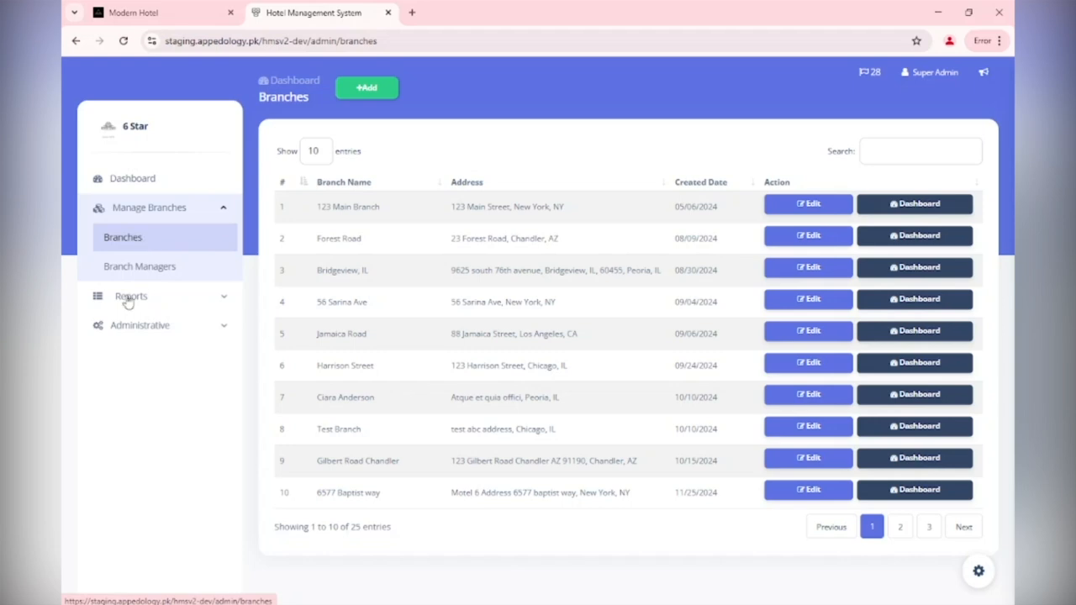
Open Administrative > Tax Manager and start a new tax
{"action": "left_click", "coordinate": [213, 334]}
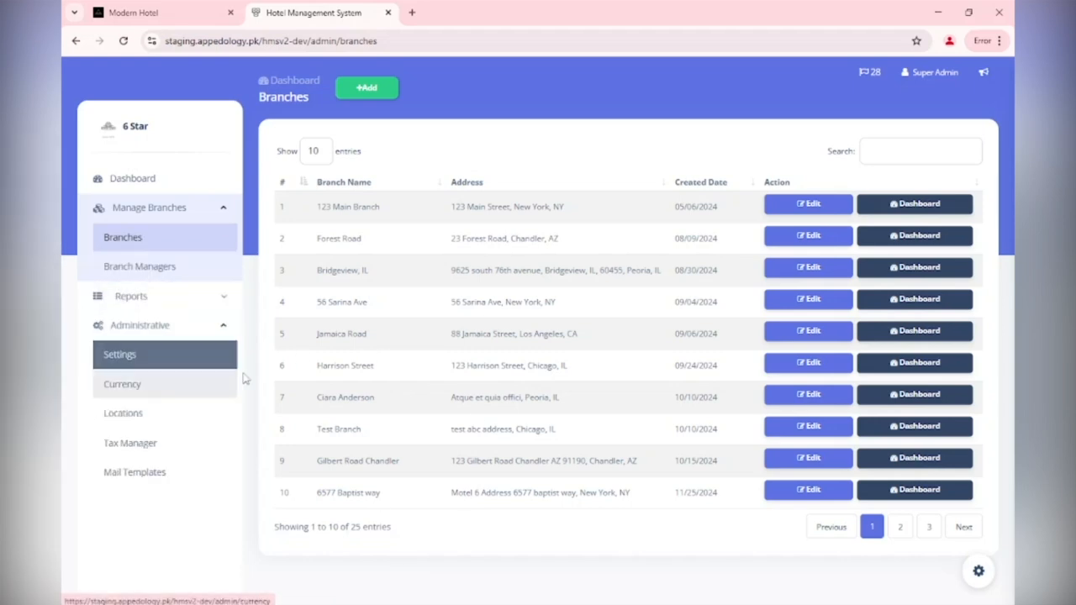
{"action": "left_click", "coordinate": [160, 443]}
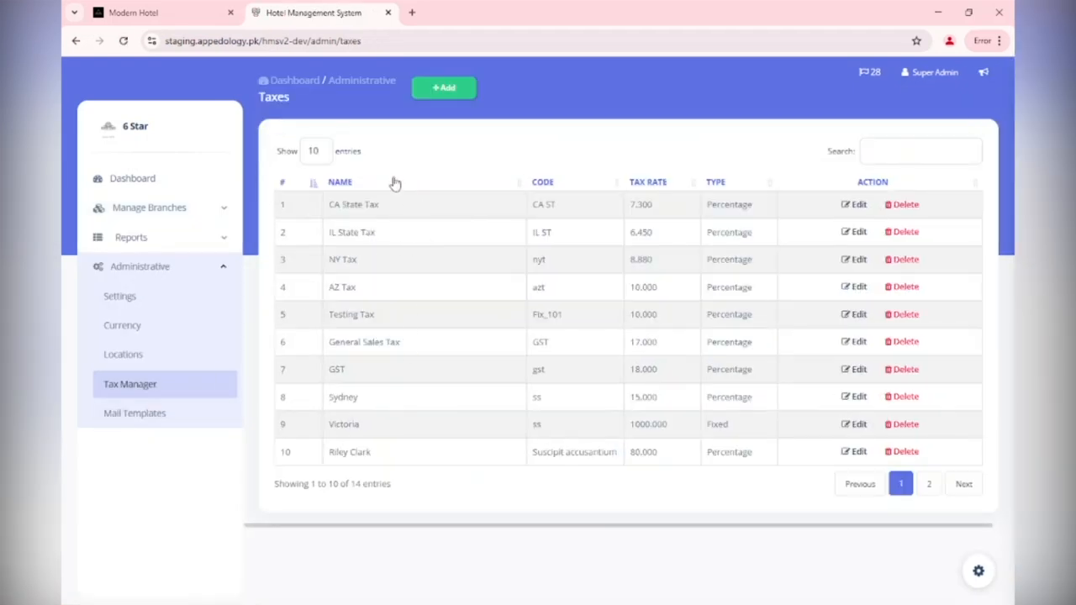
{"action": "left_click", "coordinate": [451, 91]}
Save tax MN TAx with code MN, type Percentage and rate 14
{"action": "left_click", "coordinate": [448, 167]}
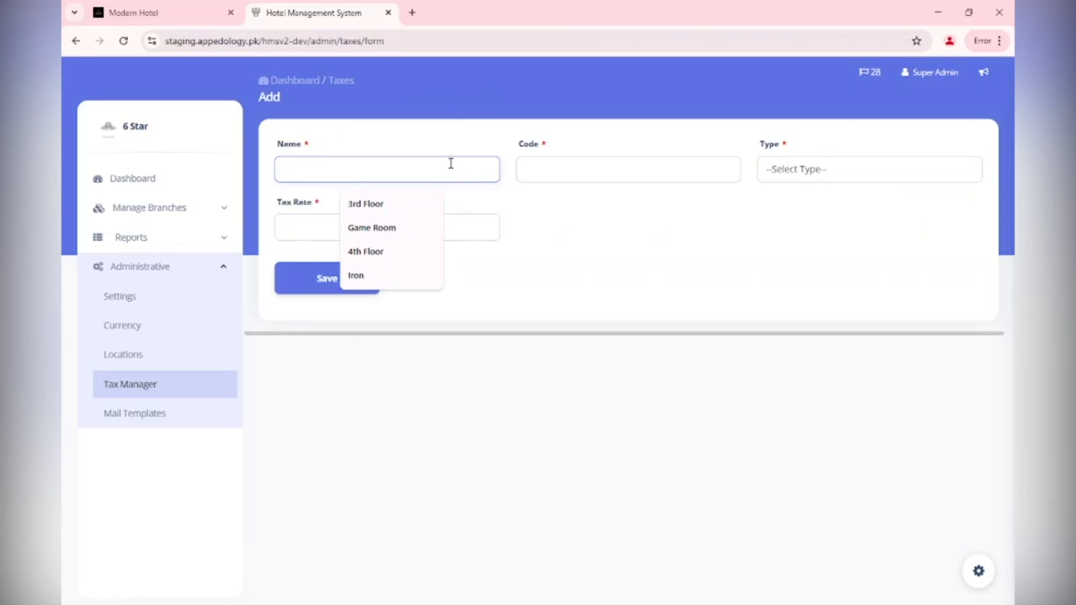
{"action": "type", "text": "MN"}
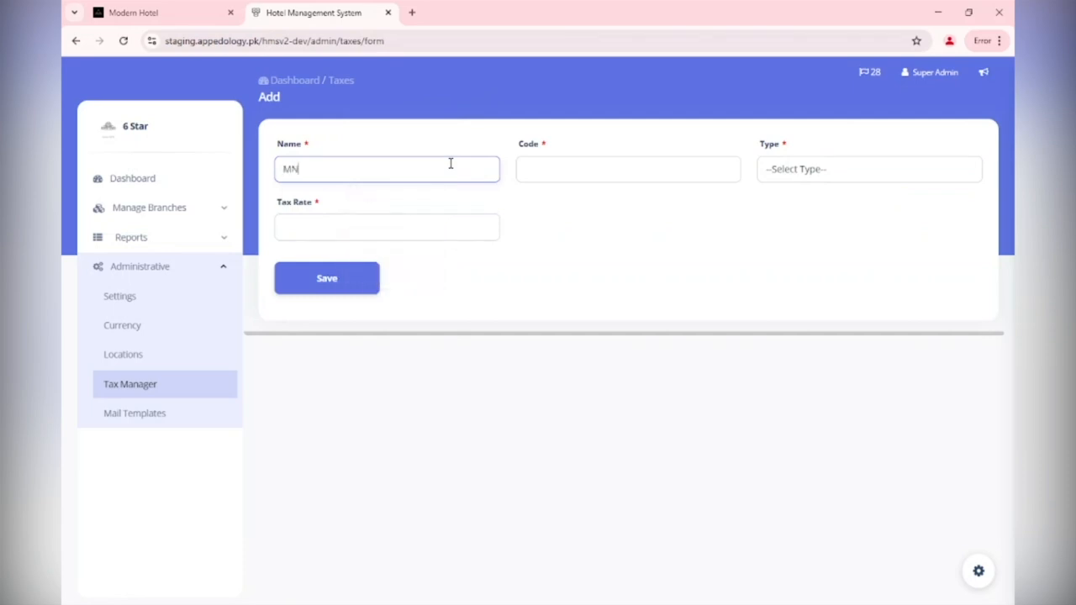
{"action": "key", "text": "Tab"}
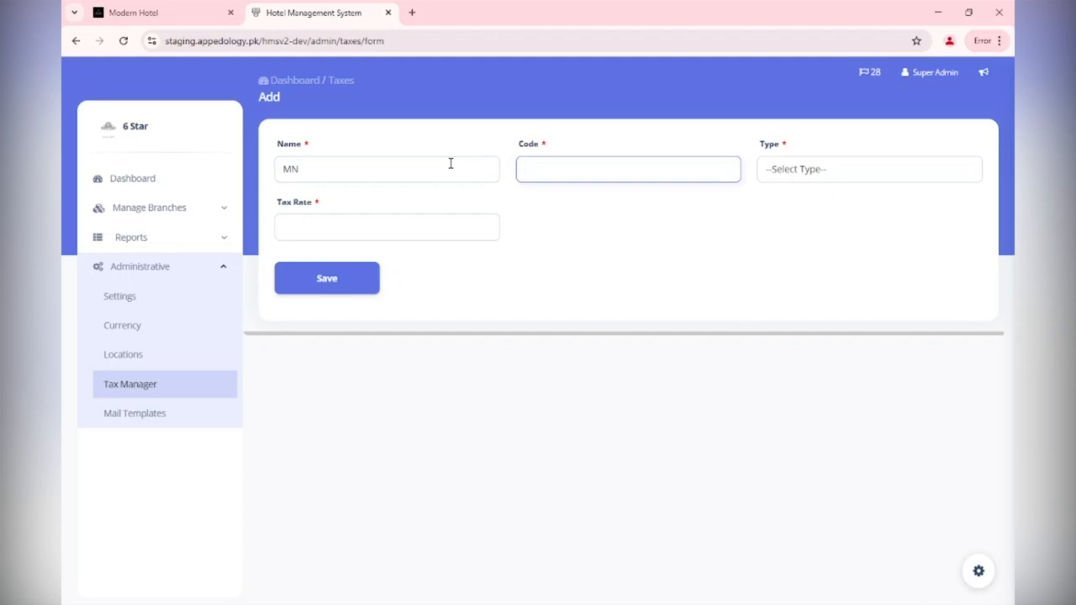
{"action": "left_click", "coordinate": [450, 163]}
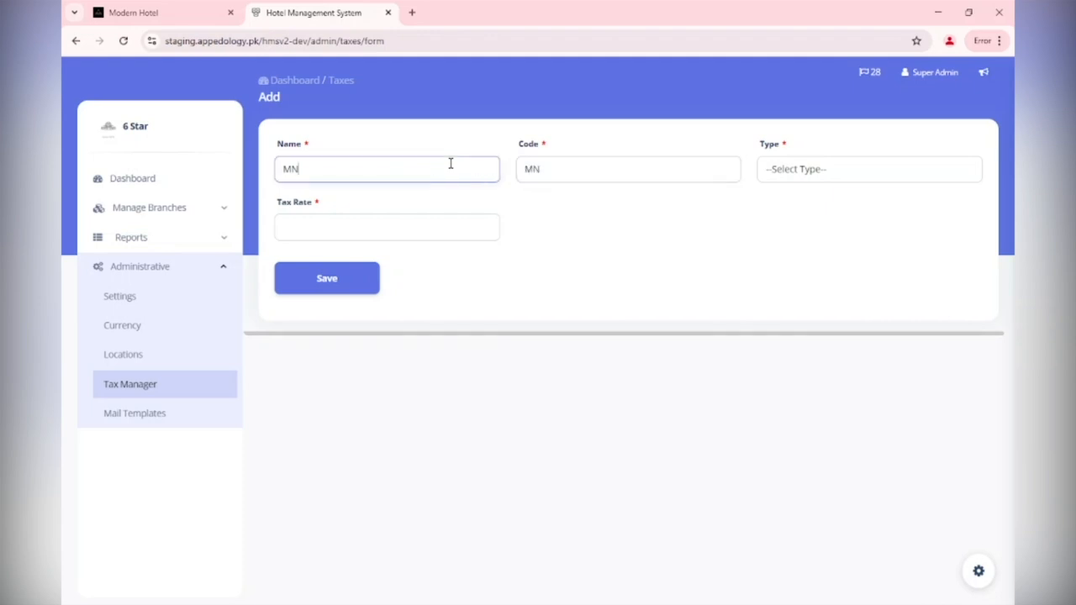
{"action": "key", "text": "Tab"}
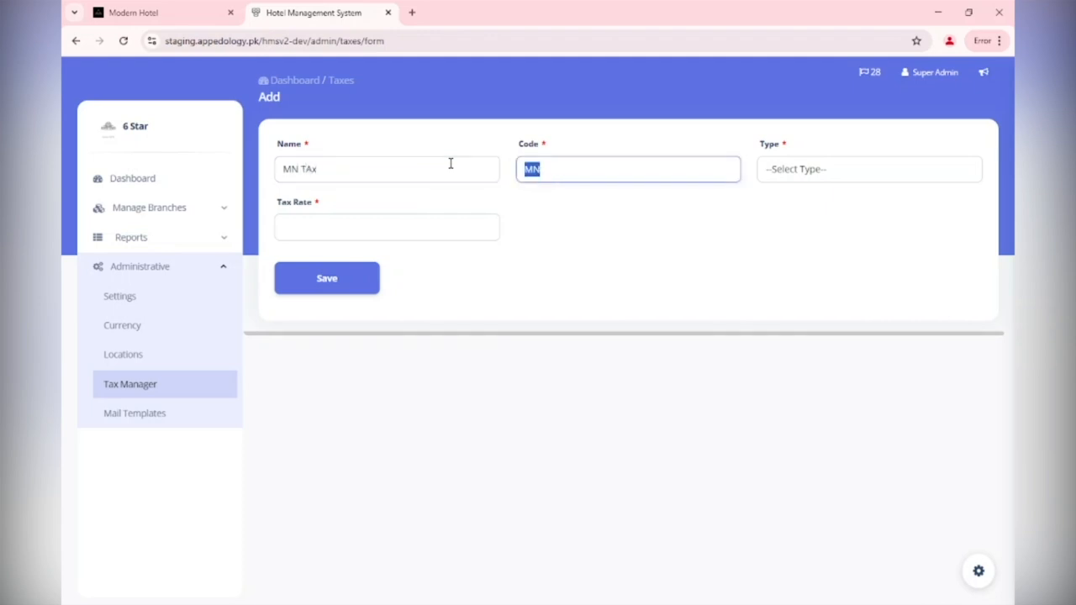
{"action": "key", "text": "Right"}
{"action": "key", "text": "Tab"}
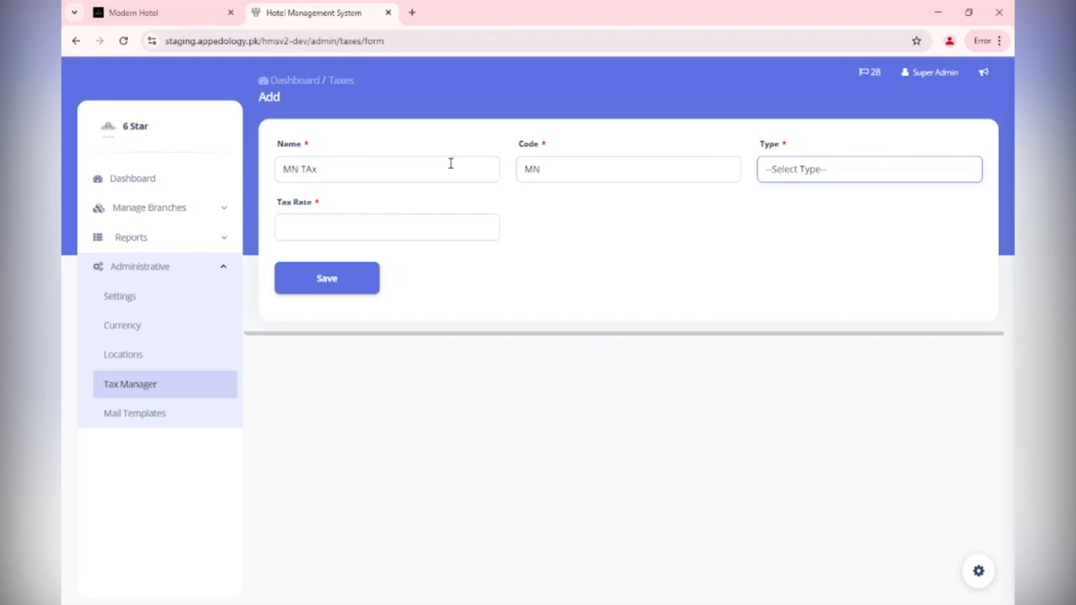
{"action": "key", "text": "Down"}
{"action": "left_click", "coordinate": [414, 219]}
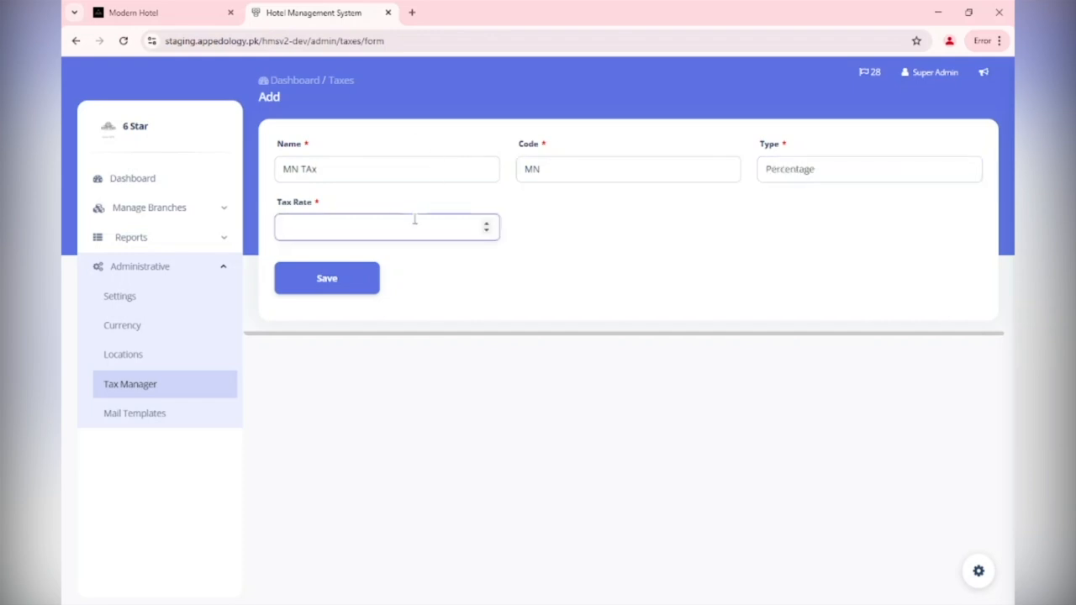
{"action": "left_click", "coordinate": [364, 278]}
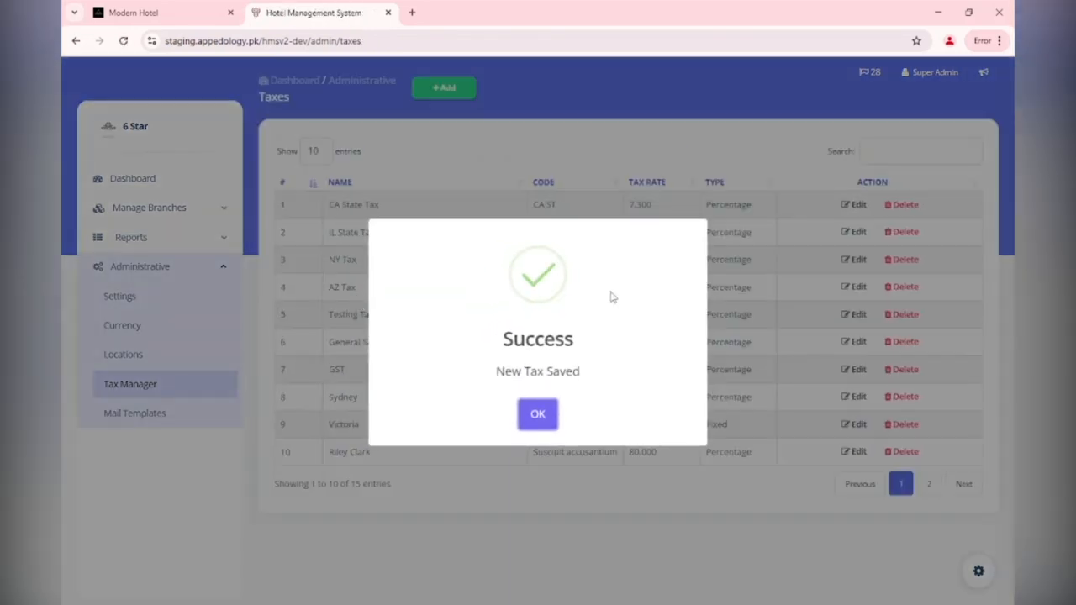
{"action": "left_click", "coordinate": [538, 415]}
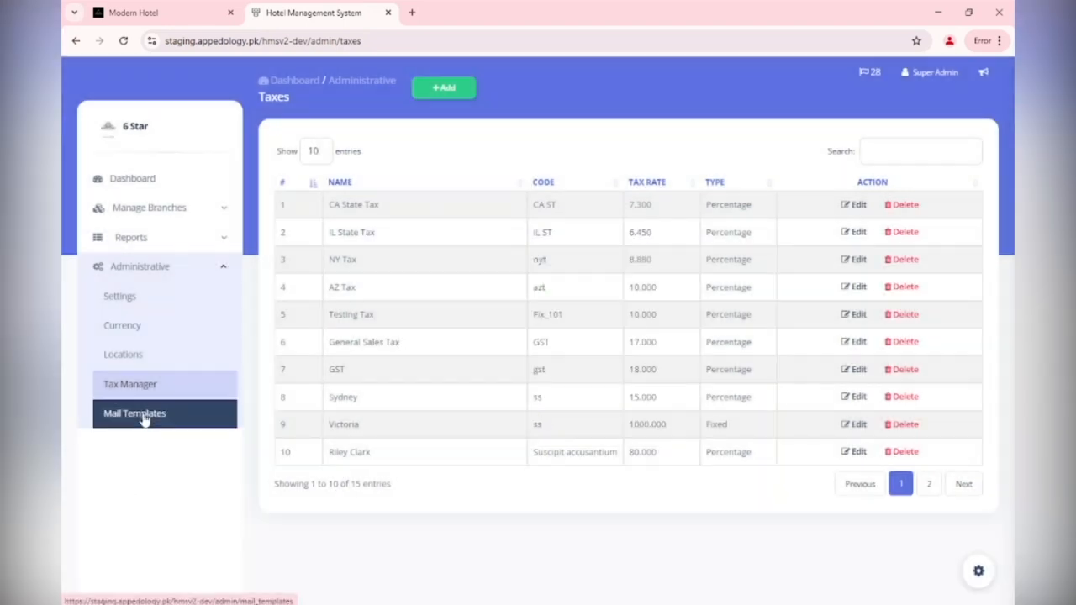
Look at Mail Templates and its Add Mail Template form, then go to Locations
{"action": "left_click", "coordinate": [145, 421]}
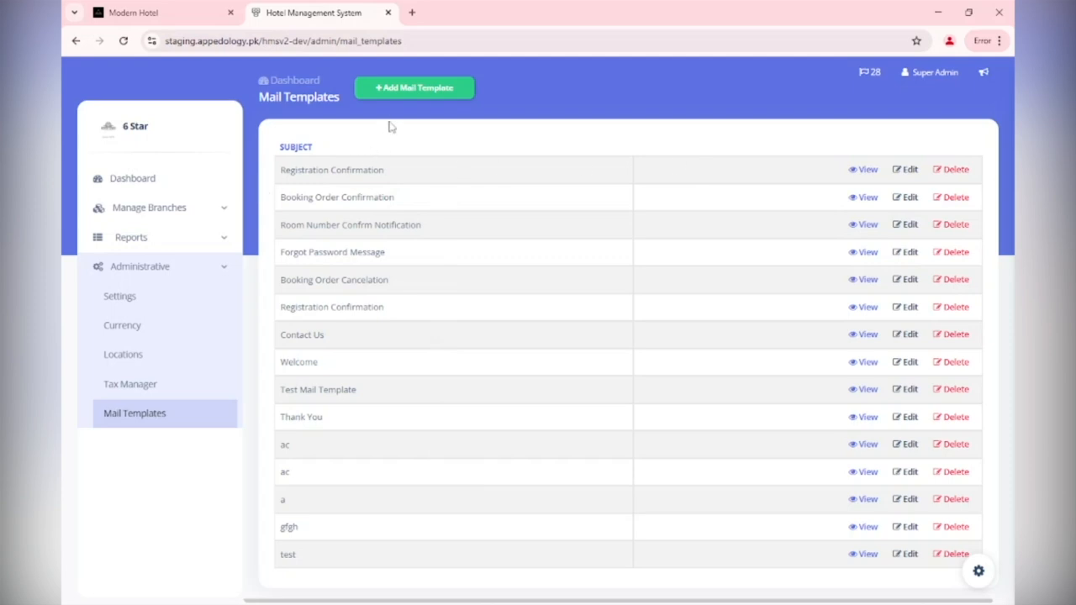
{"action": "left_click", "coordinate": [419, 100]}
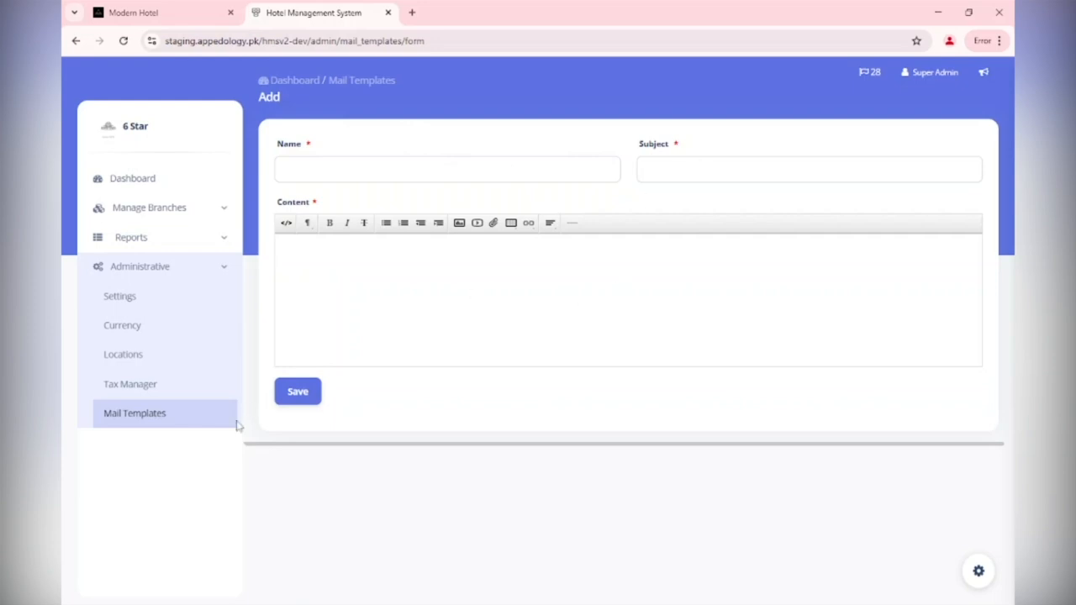
{"action": "left_click", "coordinate": [180, 422]}
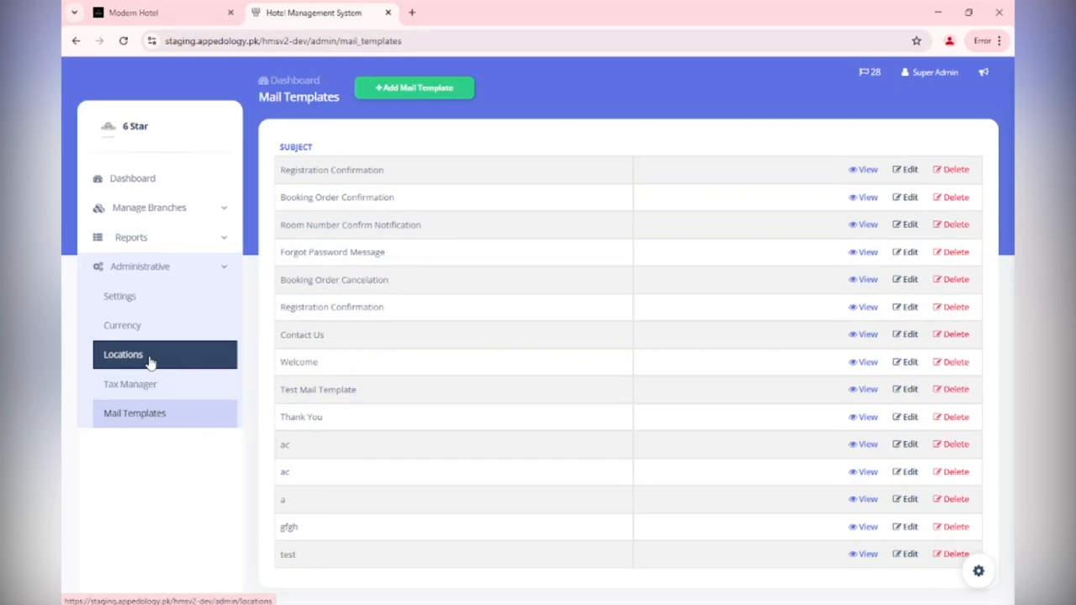
{"action": "left_click", "coordinate": [149, 361]}
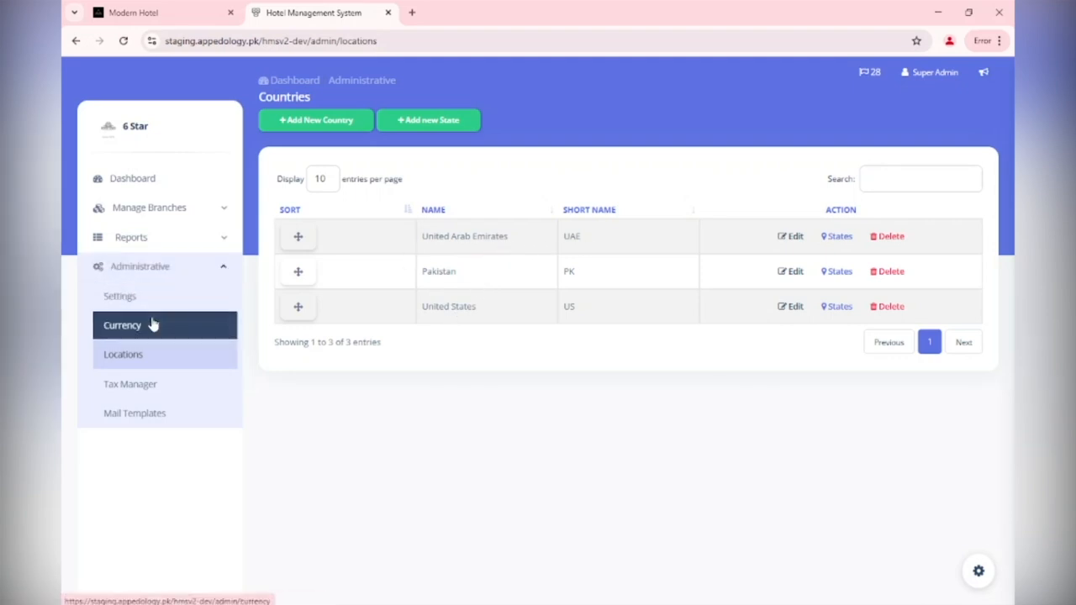
Go through Manage Branches > Branches and enter the 123 Main Branch dashboard
{"action": "left_click", "coordinate": [189, 178]}
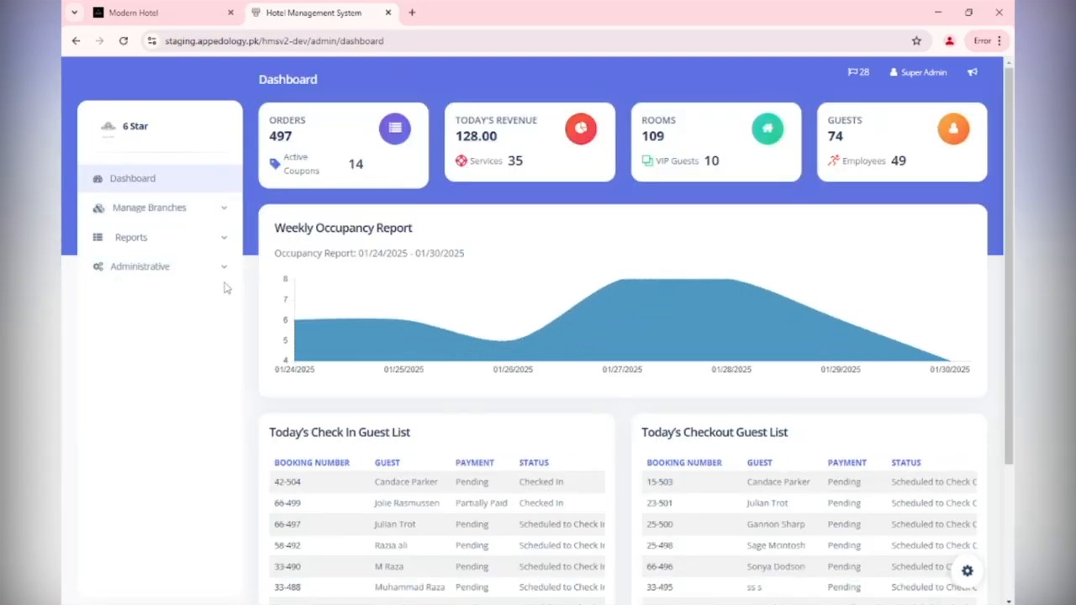
{"action": "left_click", "coordinate": [218, 218]}
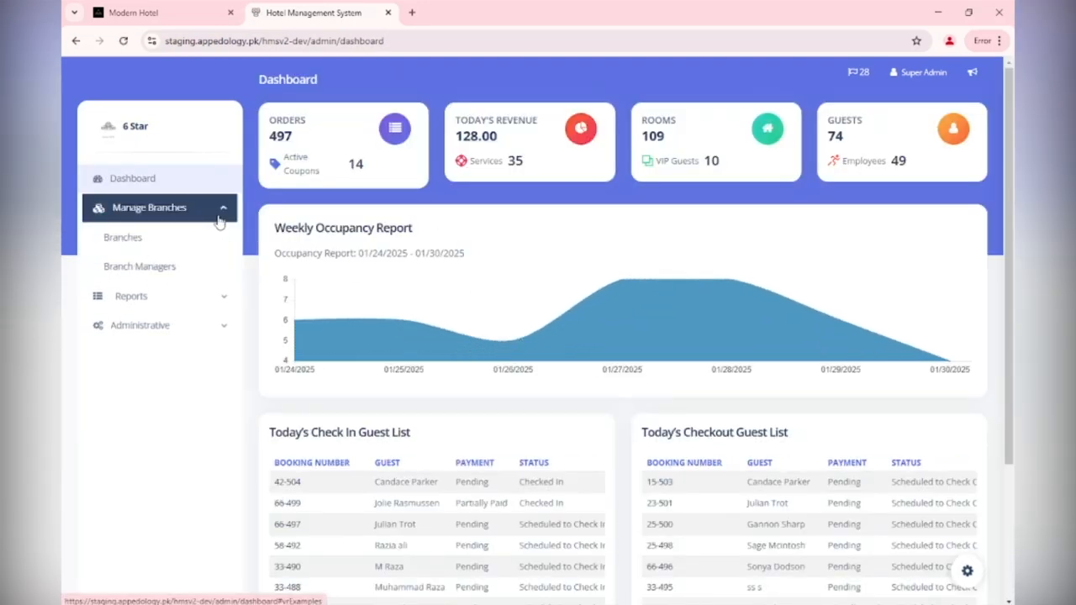
{"action": "left_click", "coordinate": [200, 240]}
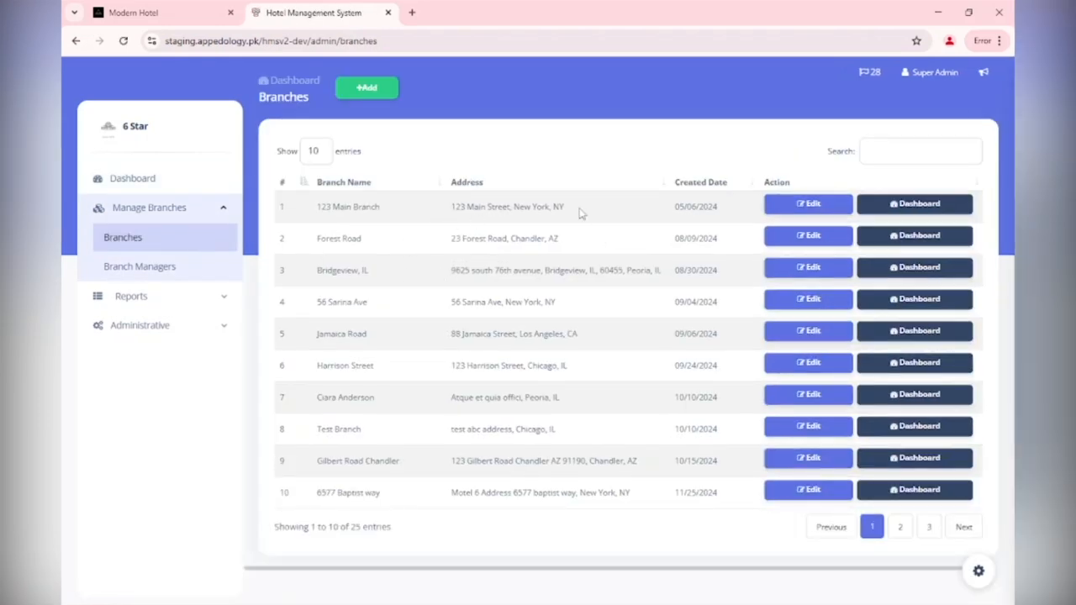
{"action": "left_click", "coordinate": [894, 207]}
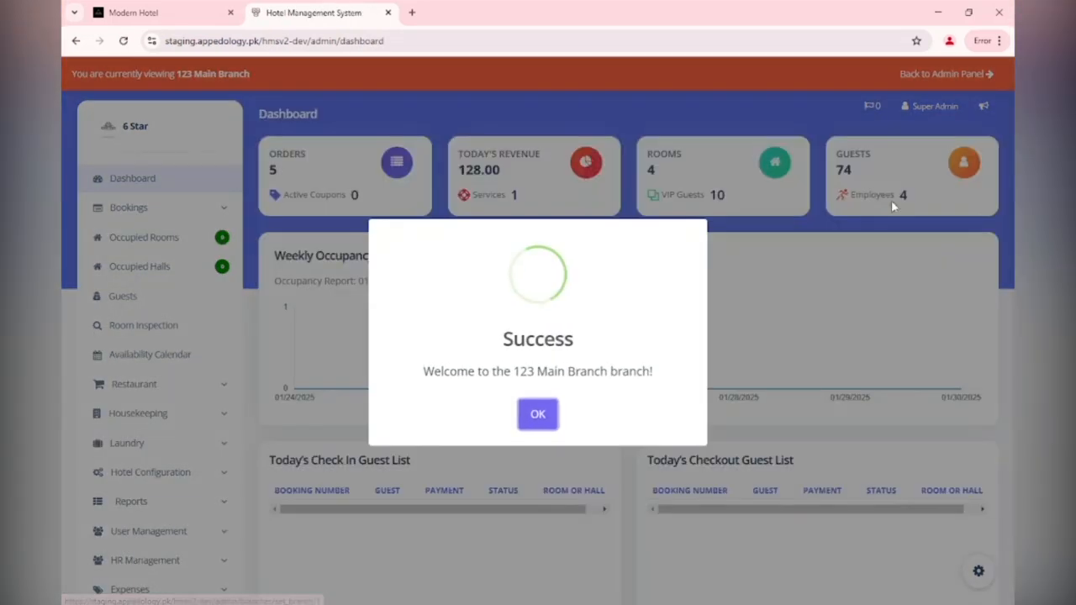
Dismiss the welcome message, switch to the Bridgeview, IL dashboard and expand Hotel Configuration
{"action": "left_click", "coordinate": [533, 418]}
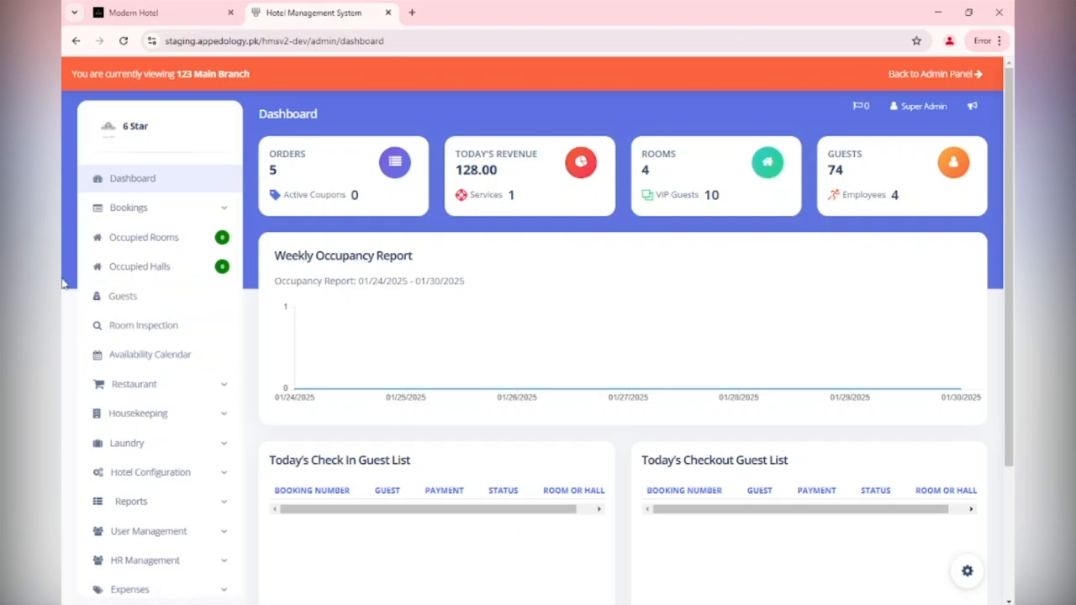
{"action": "mouse_move", "coordinate": [290, 376]}
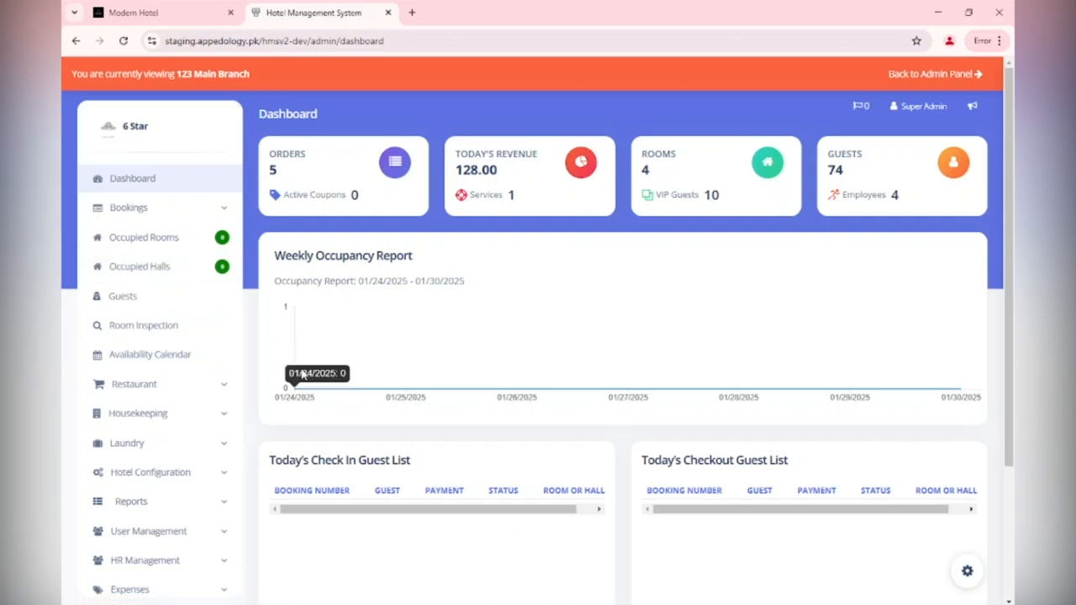
{"action": "mouse_move", "coordinate": [417, 322]}
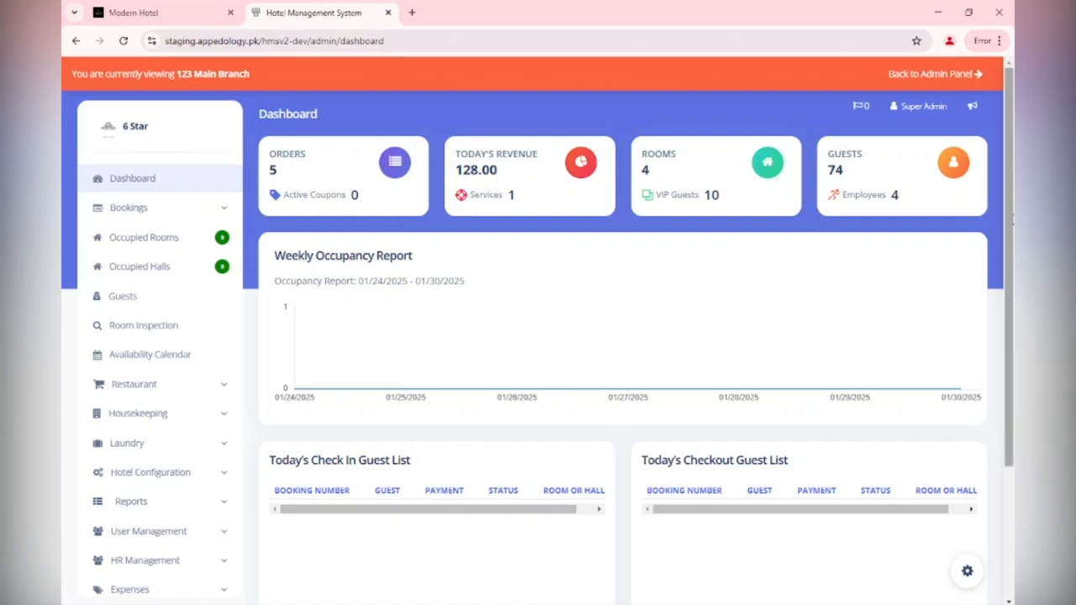
{"action": "mouse_move", "coordinate": [1012, 218]}
{"action": "left_mouse_down"}
{"action": "mouse_move", "coordinate": [1012, 289]}
{"action": "mouse_move", "coordinate": [1013, 218]}
{"action": "left_mouse_up"}
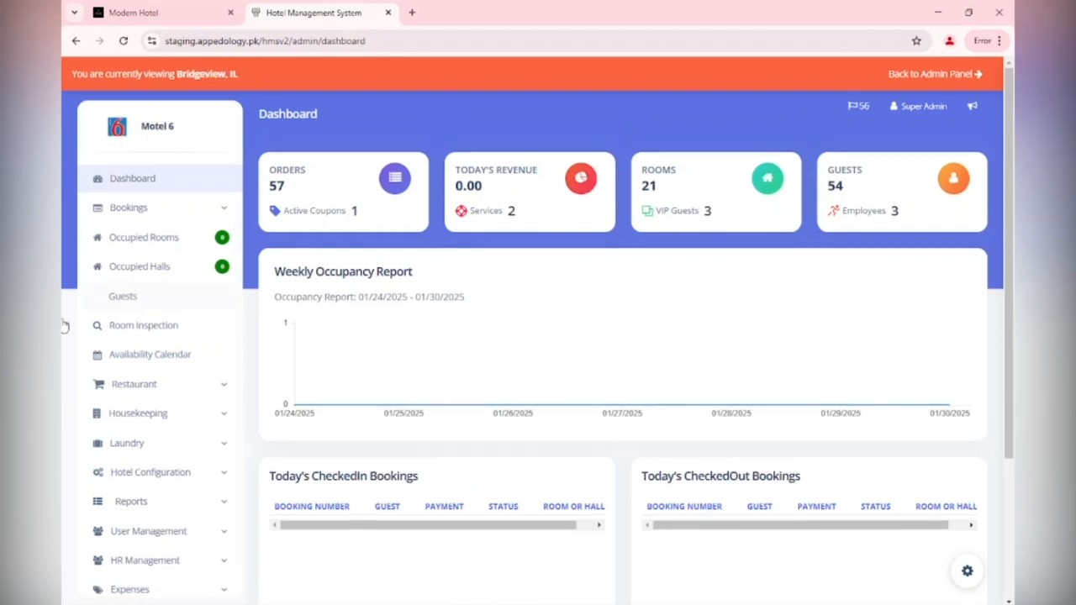
{"action": "scroll", "coordinate": [126, 420], "scroll_direction": "down", "scroll_amount": 1}
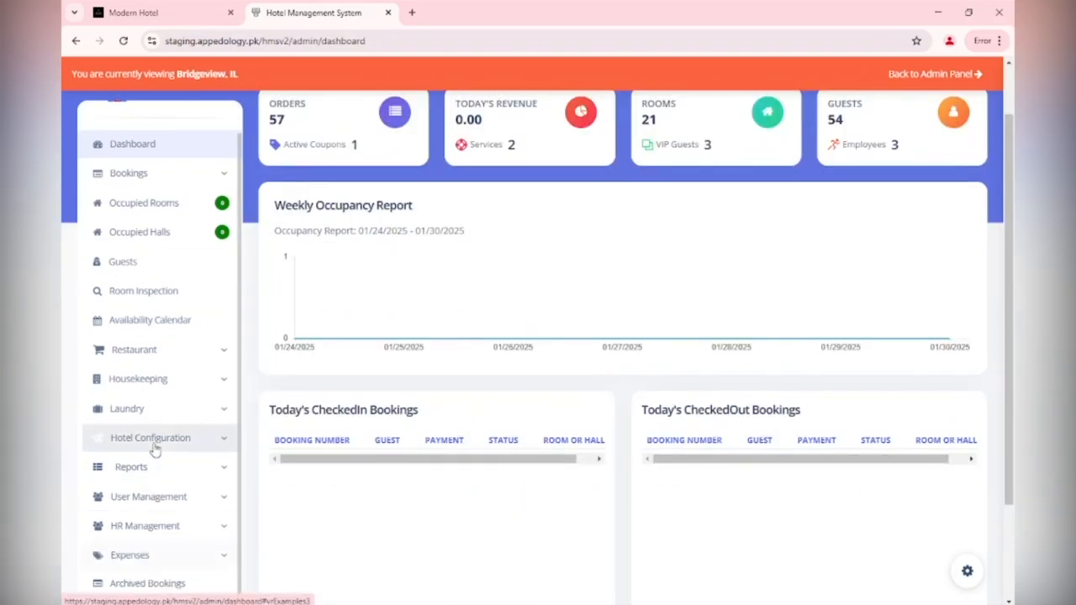
{"action": "left_click", "coordinate": [226, 444]}
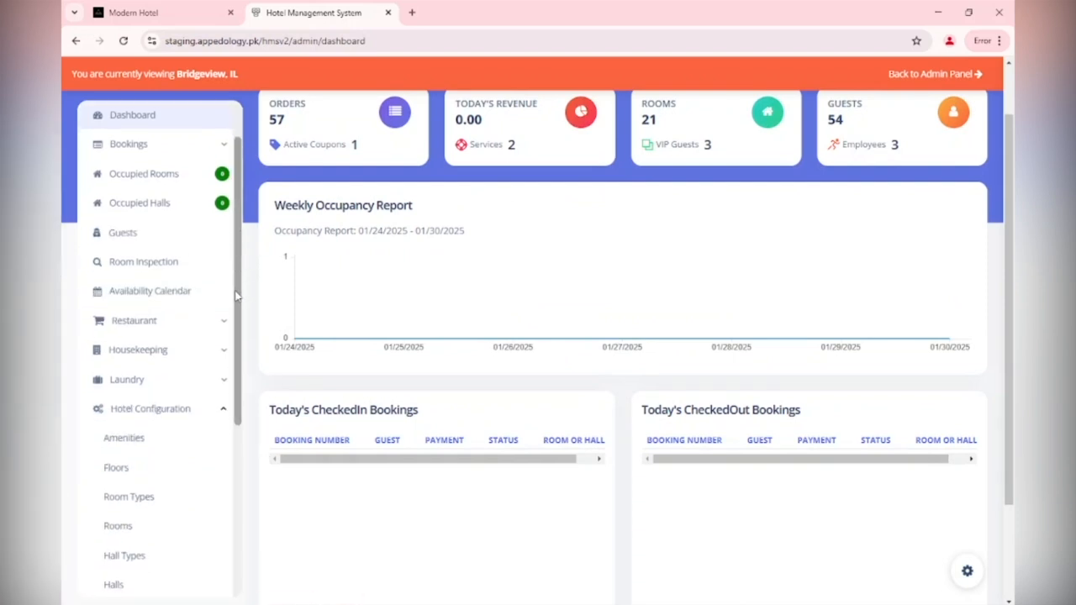
{"action": "scroll", "coordinate": [235, 300], "scroll_direction": "down", "scroll_amount": 1}
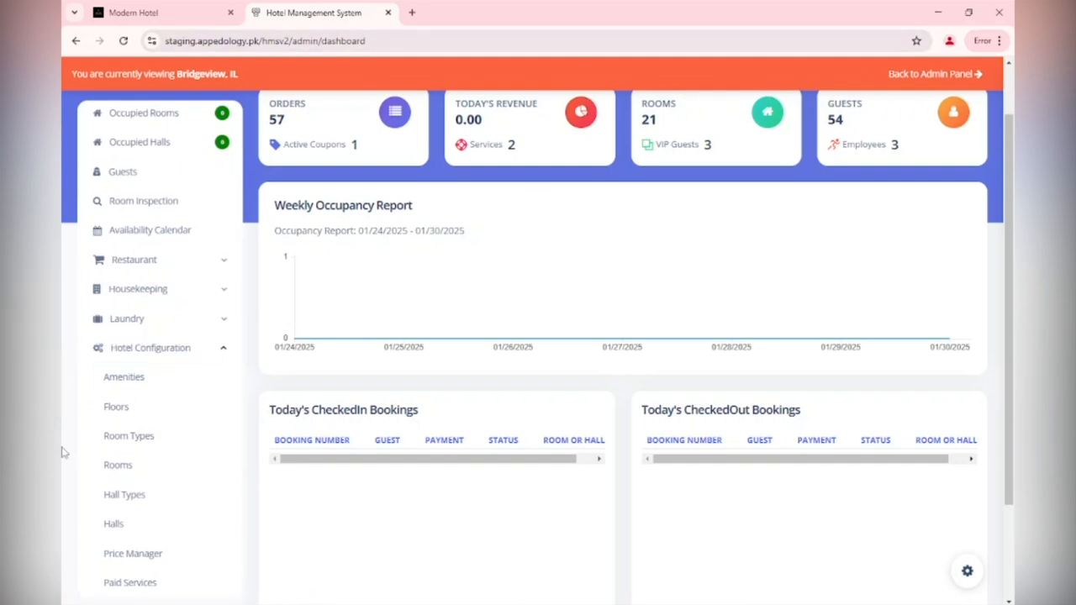
Add an active floor named 4th Floor with floor number 4 and confirm the save
{"action": "left_click", "coordinate": [126, 411]}
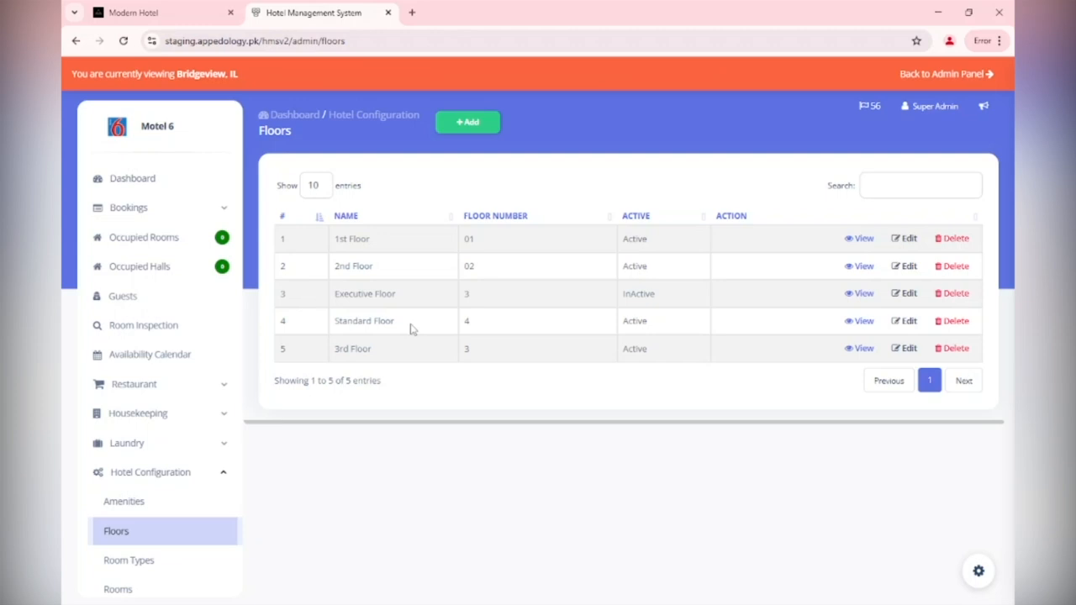
{"action": "left_click", "coordinate": [466, 122]}
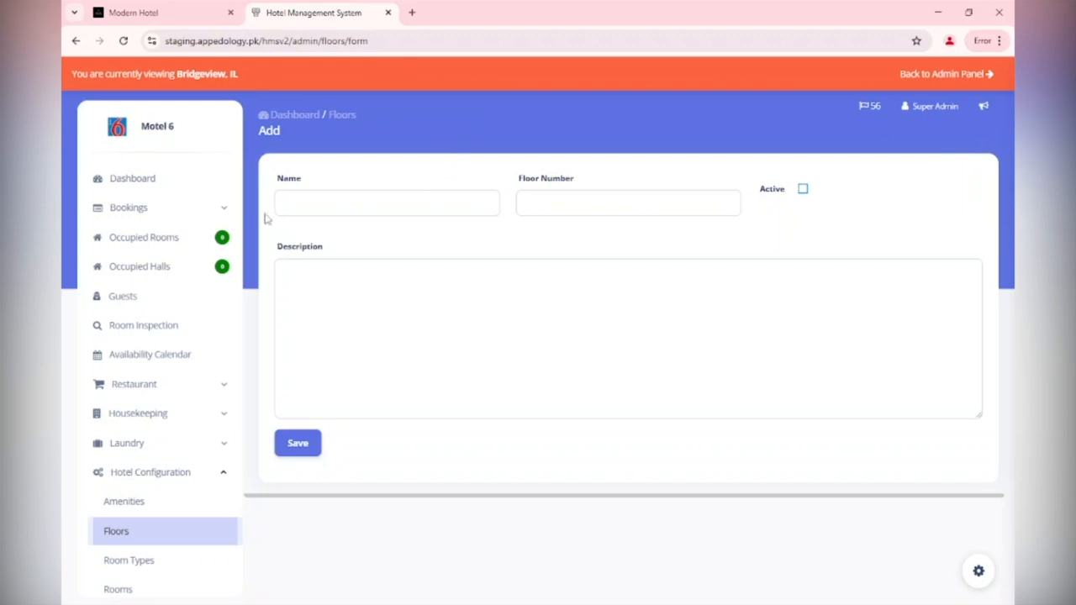
{"action": "left_click", "coordinate": [329, 205]}
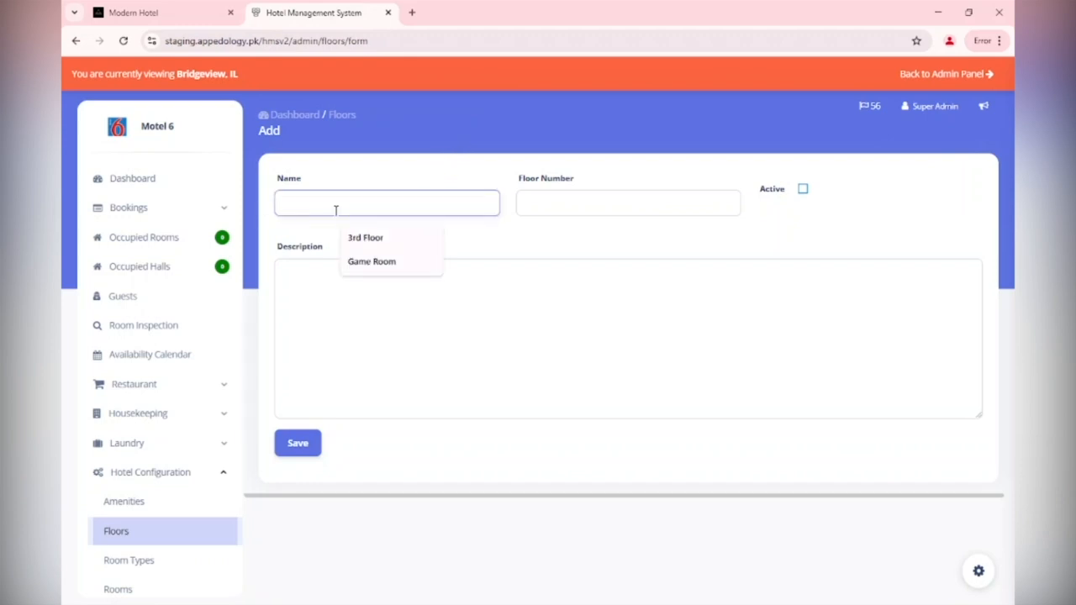
{"action": "type", "text": "4th Floor"}
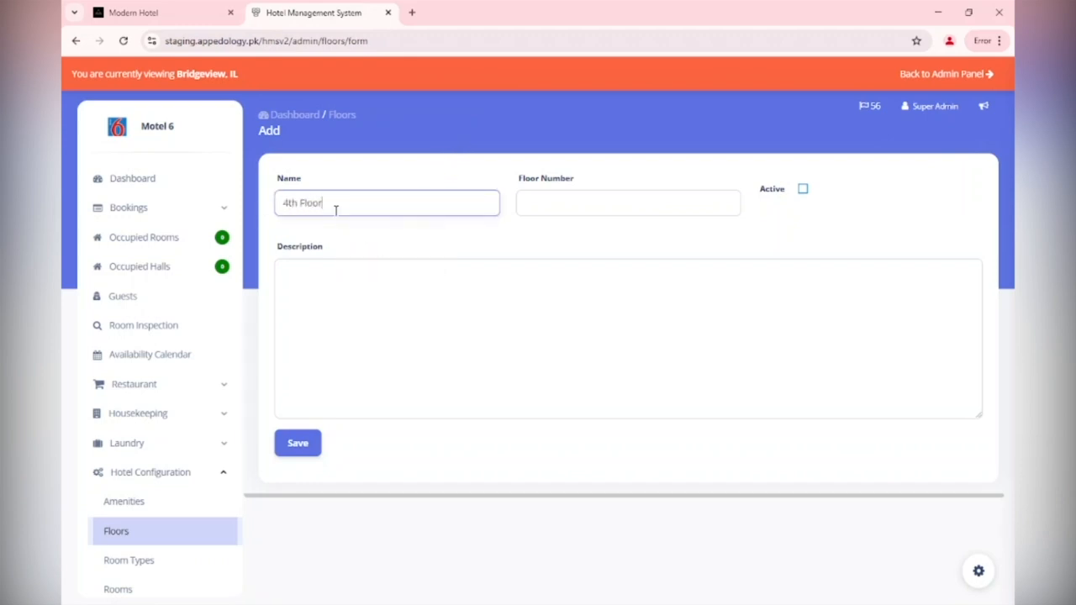
{"action": "key", "text": "Tab"}
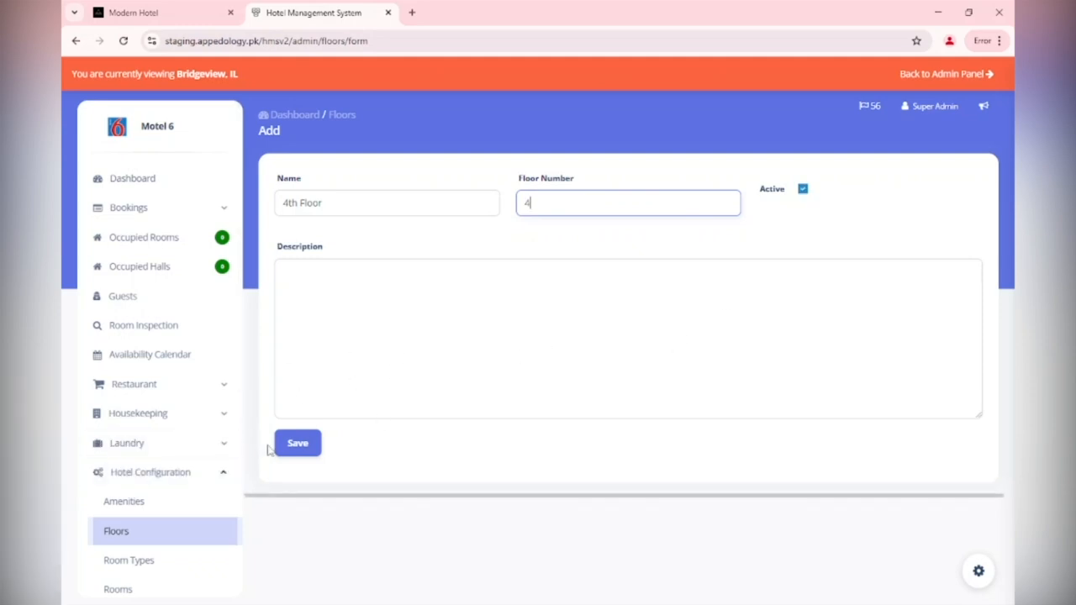
{"action": "left_click", "coordinate": [299, 449]}
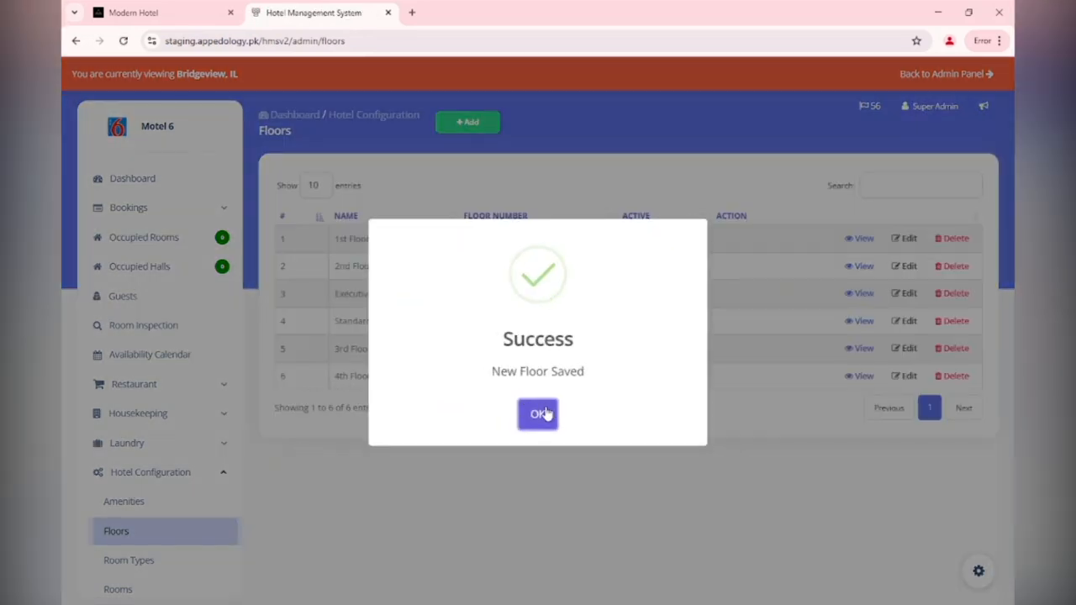
{"action": "left_click", "coordinate": [545, 414]}
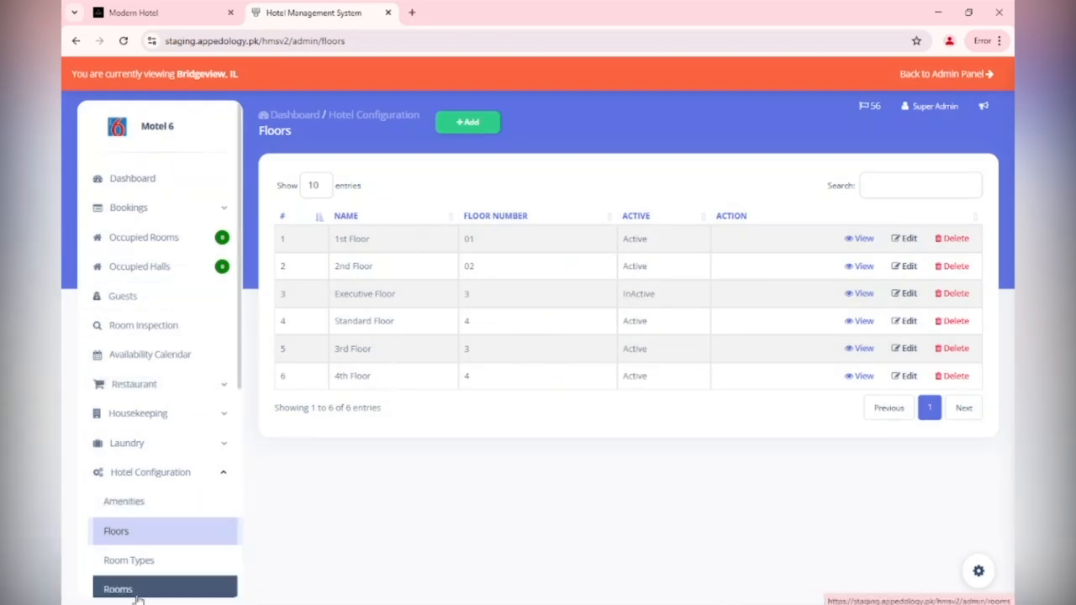
Start a new room type titled Executive Room, code ER, coloured dark blue
{"action": "left_click", "coordinate": [143, 564]}
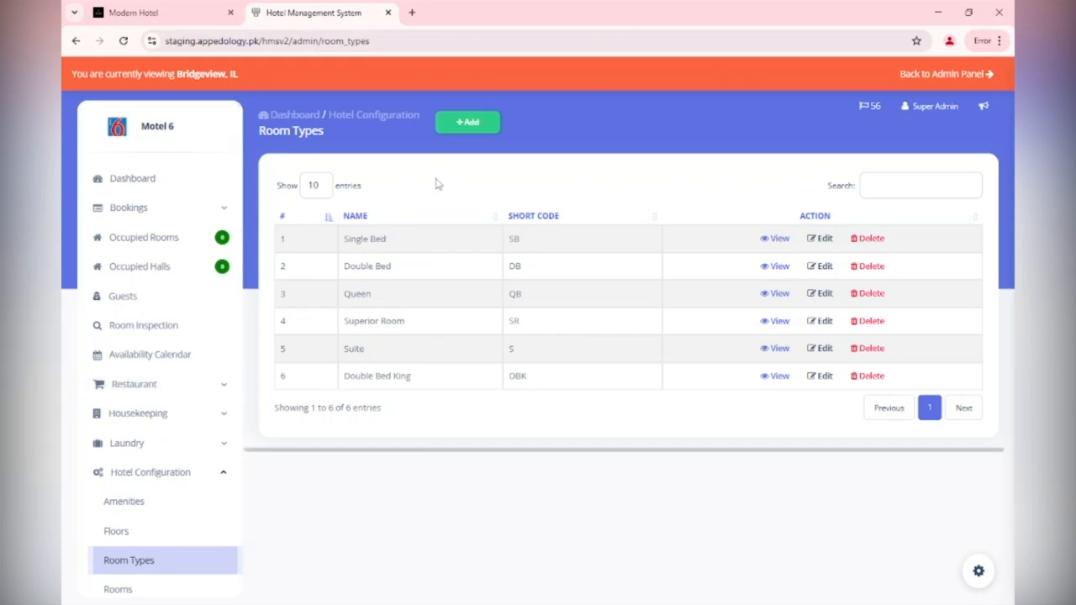
{"action": "left_click", "coordinate": [459, 124]}
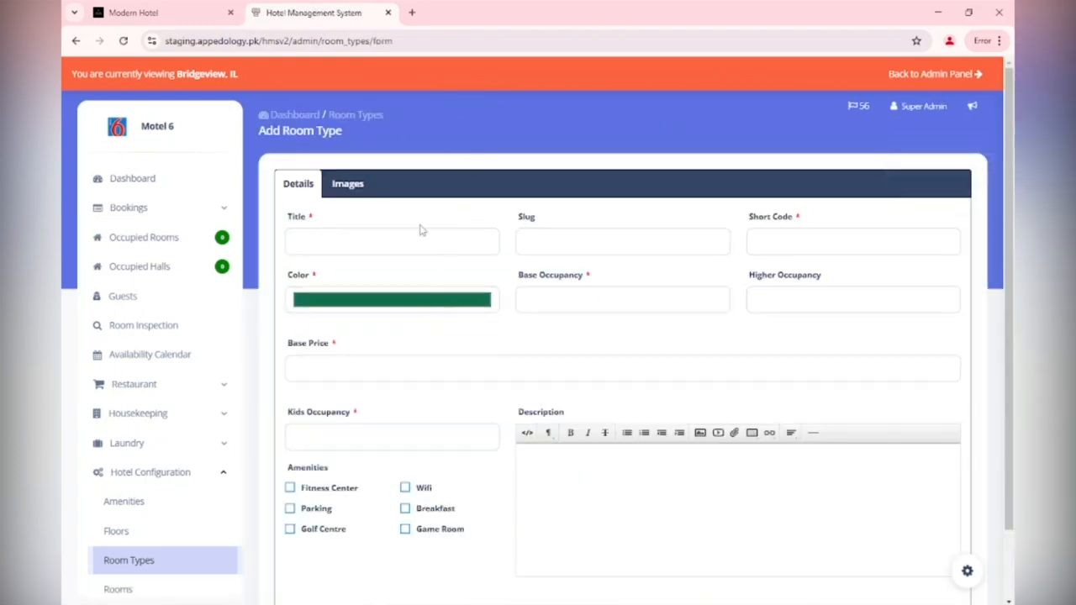
{"action": "left_click", "coordinate": [404, 247]}
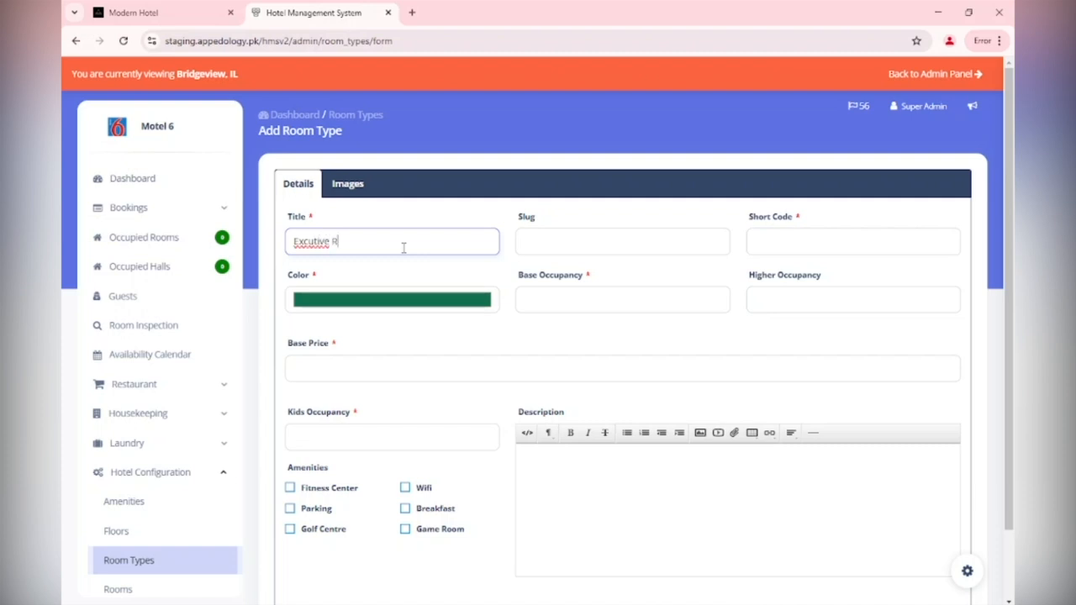
{"action": "right_click", "coordinate": [314, 241]}
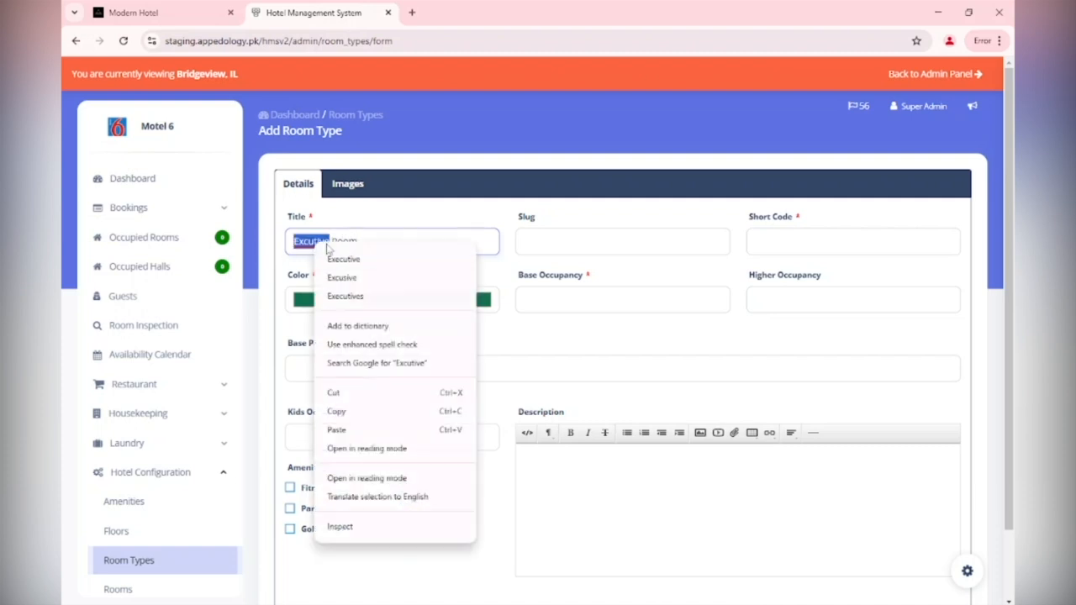
{"action": "left_click", "coordinate": [343, 261]}
{"action": "left_click", "coordinate": [653, 240]}
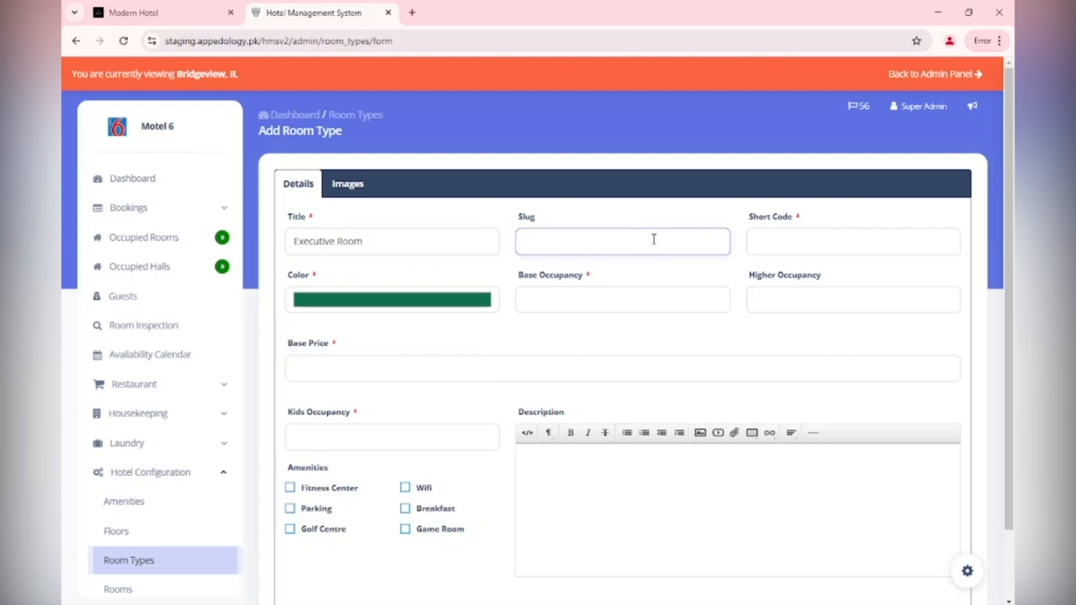
{"action": "key", "text": "Tab"}
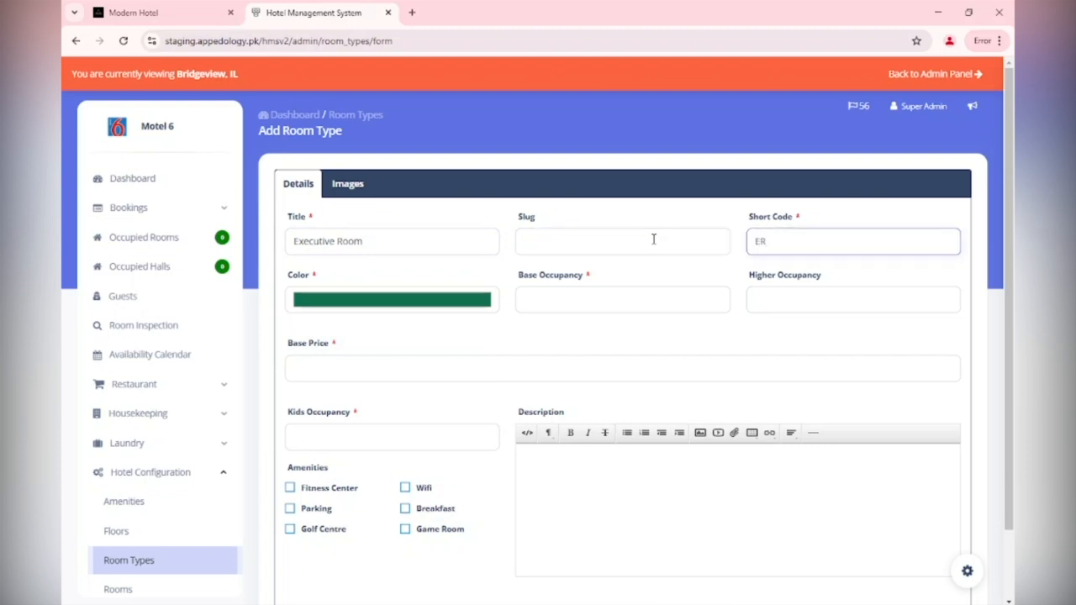
{"action": "left_click", "coordinate": [411, 300]}
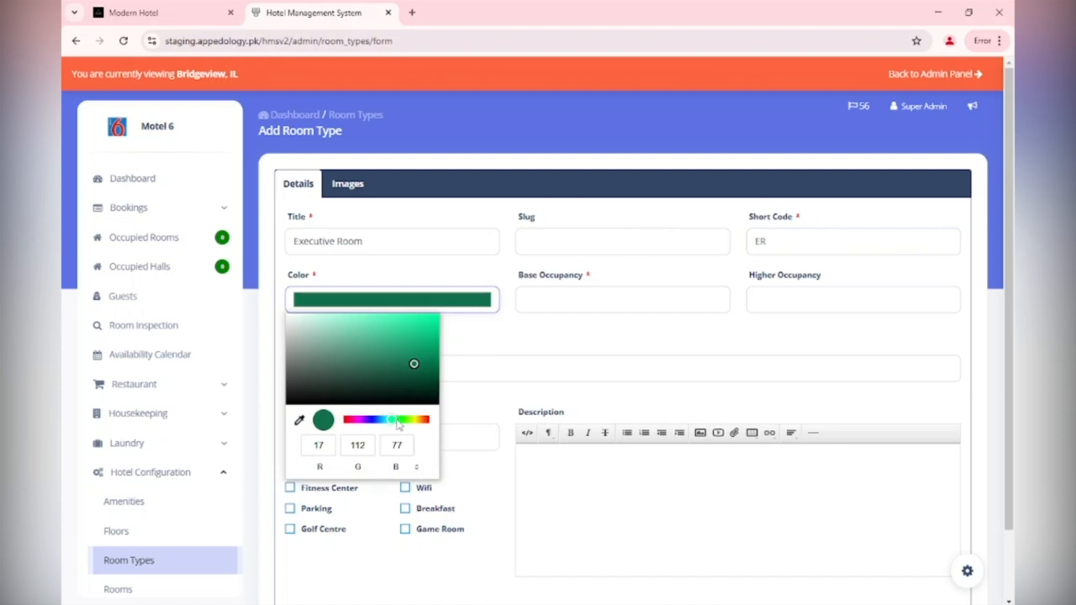
{"action": "left_click_drag", "start_coordinate": [398, 425], "coordinate": [380, 420]}
{"action": "left_click", "coordinate": [423, 363]}
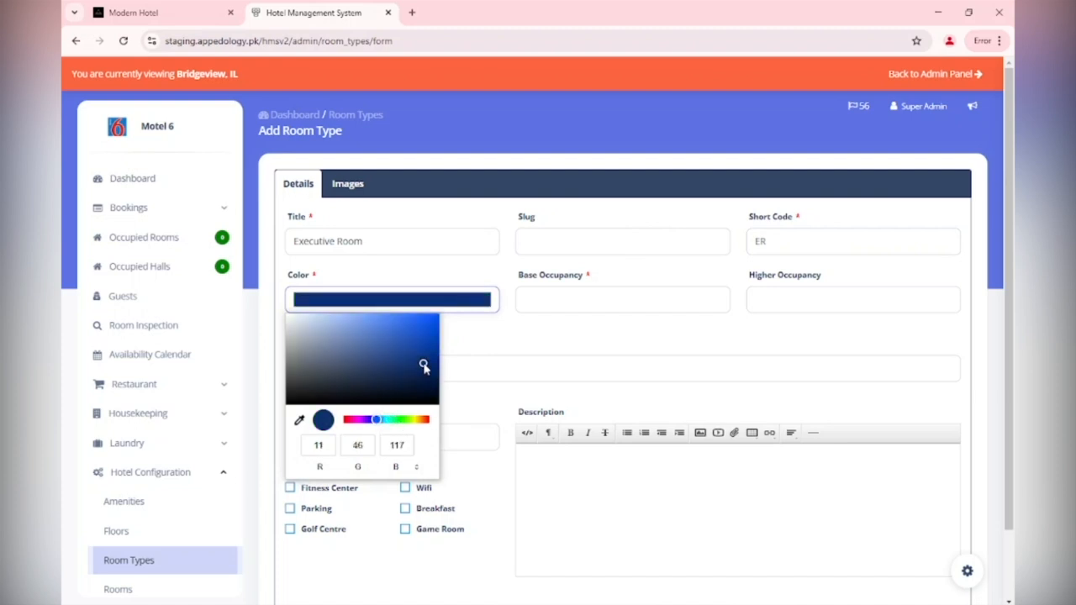
{"action": "left_click", "coordinate": [602, 324]}
Enter higher occupancy 2 and base price 800, tick four amenities including Wifi, and save
{"action": "left_click", "coordinate": [601, 306]}
{"action": "key", "text": "Tab"}
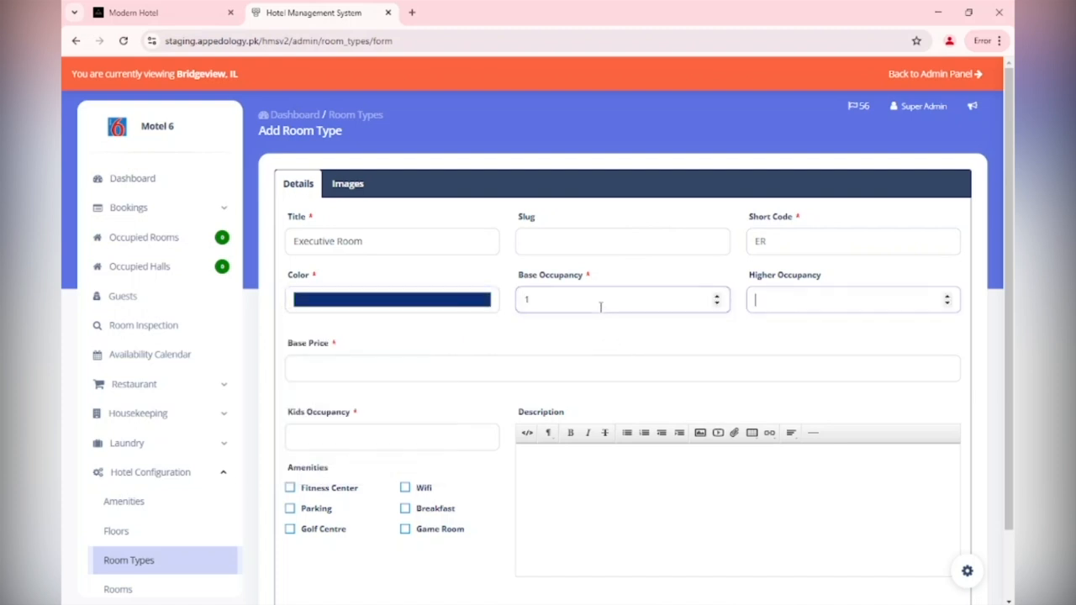
{"action": "type", "text": "2"}
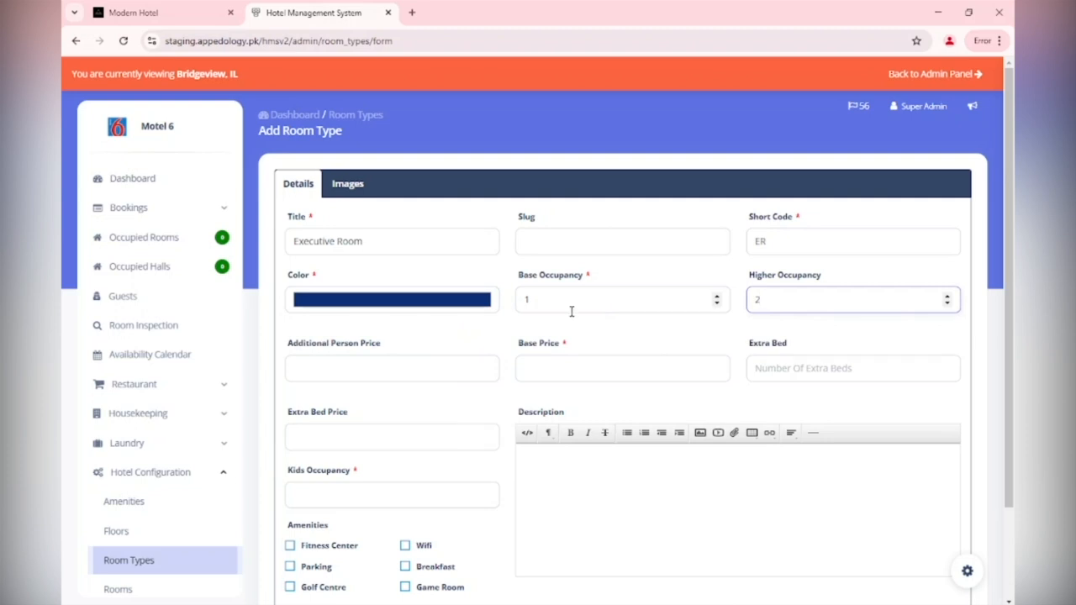
{"action": "left_click", "coordinate": [365, 370]}
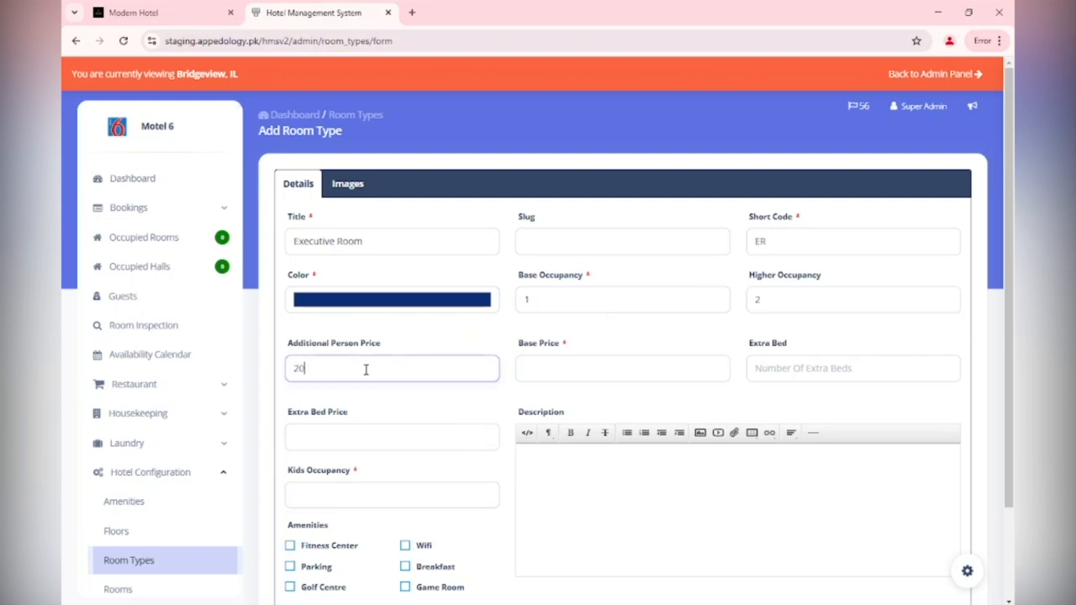
{"action": "left_click", "coordinate": [579, 364]}
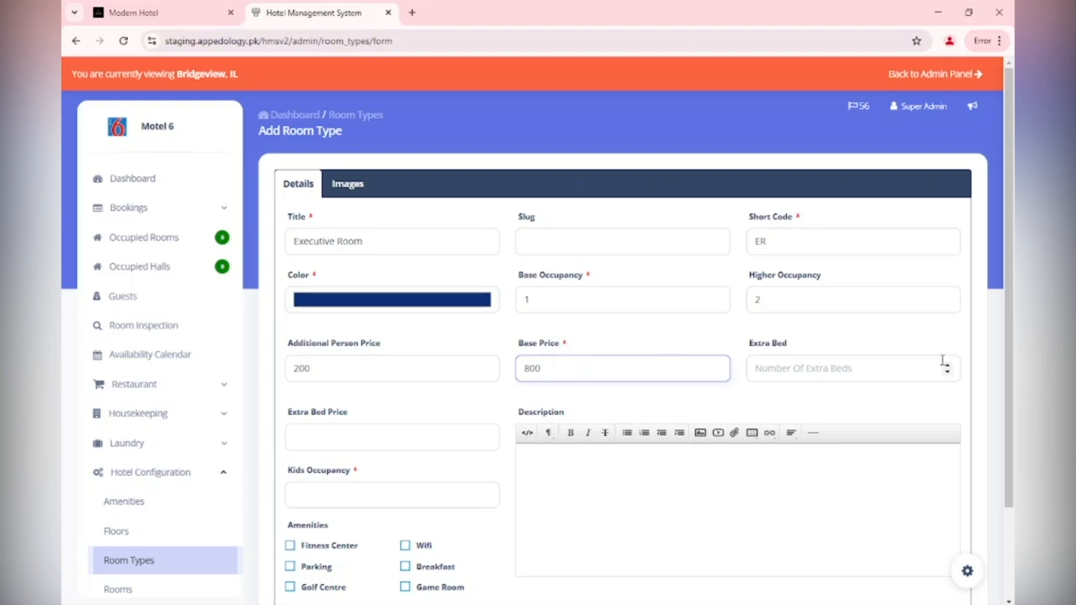
{"action": "left_click", "coordinate": [402, 498]}
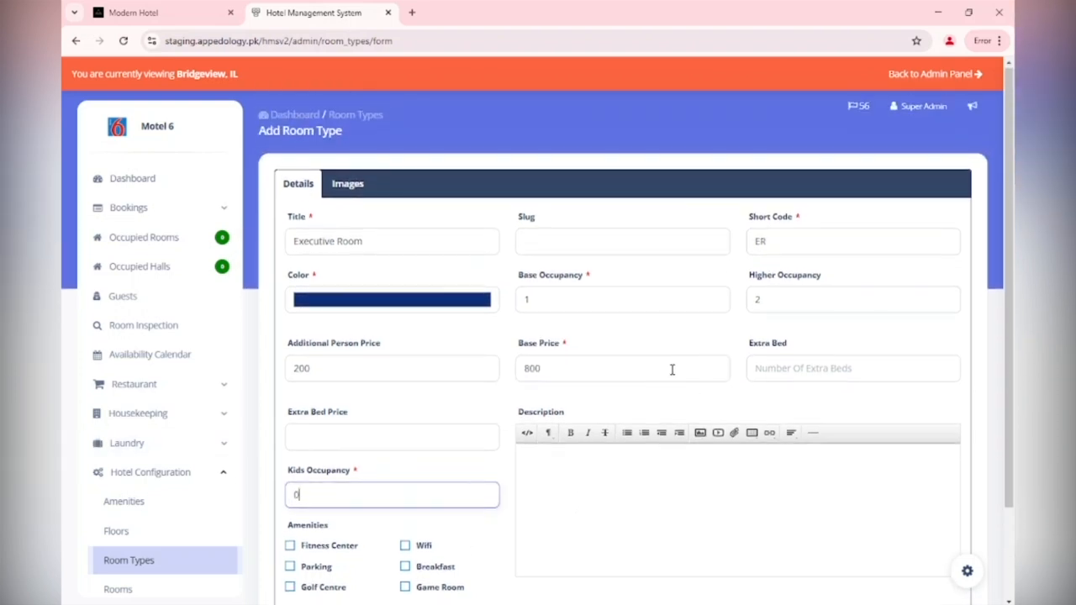
{"action": "scroll", "coordinate": [381, 469], "scroll_direction": "down", "scroll_amount": 1}
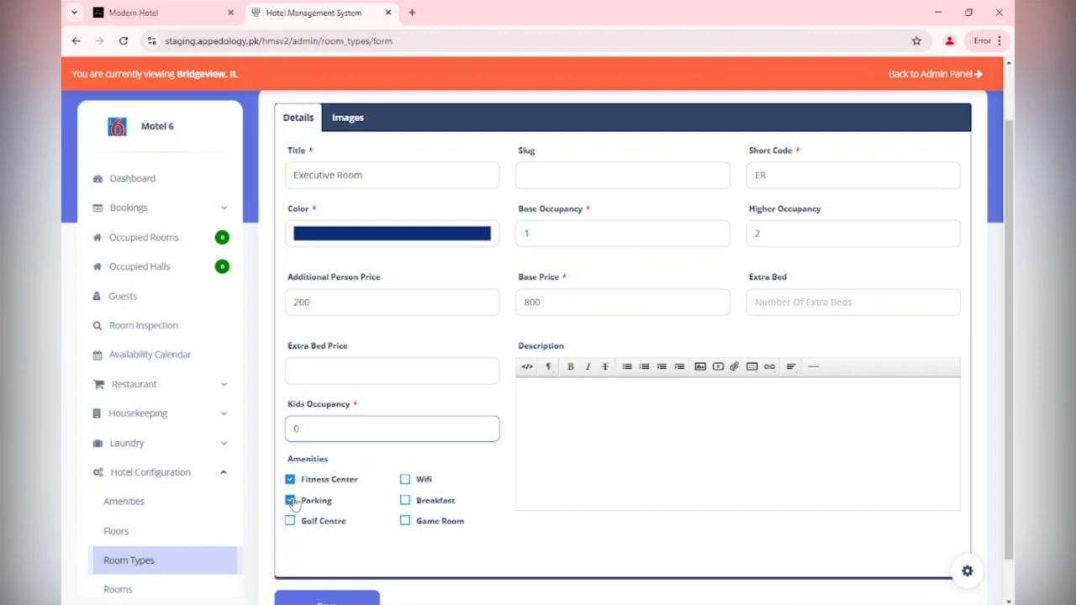
{"action": "left_click", "coordinate": [419, 486]}
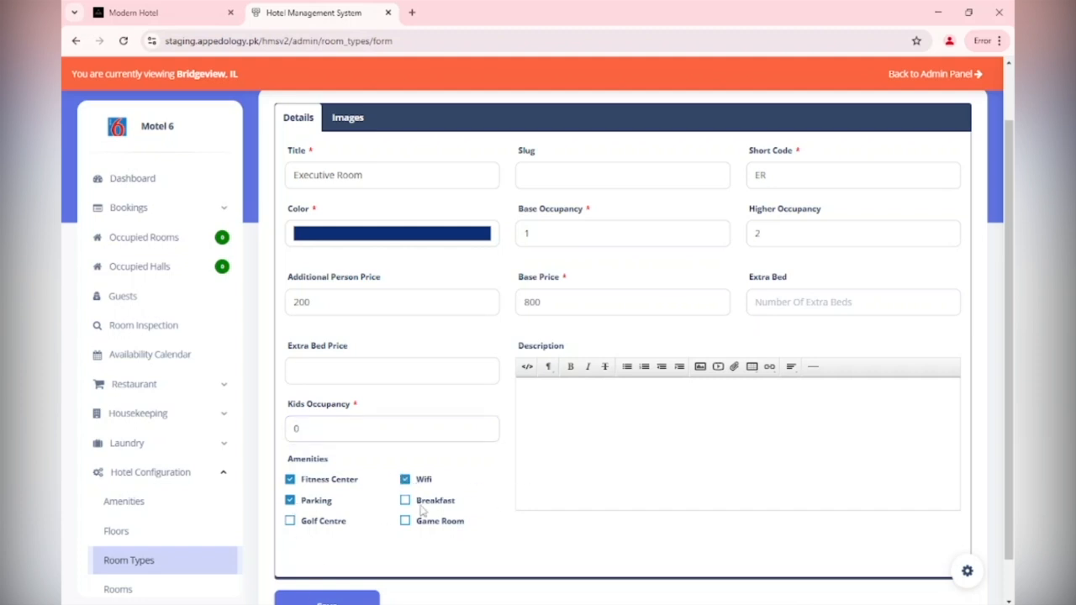
{"action": "left_click", "coordinate": [359, 601]}
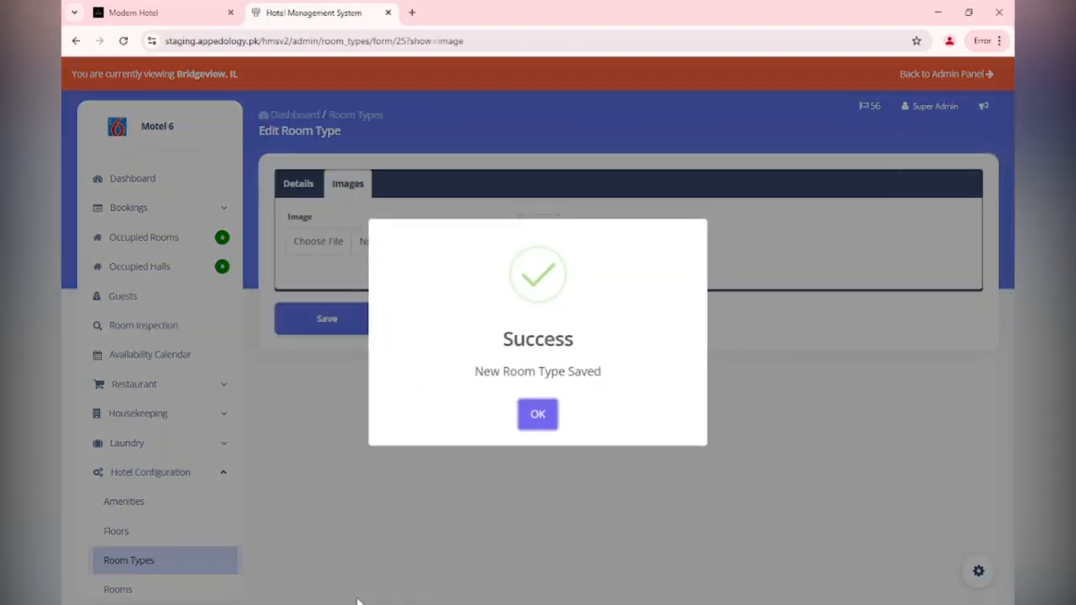
{"action": "left_click", "coordinate": [538, 416]}
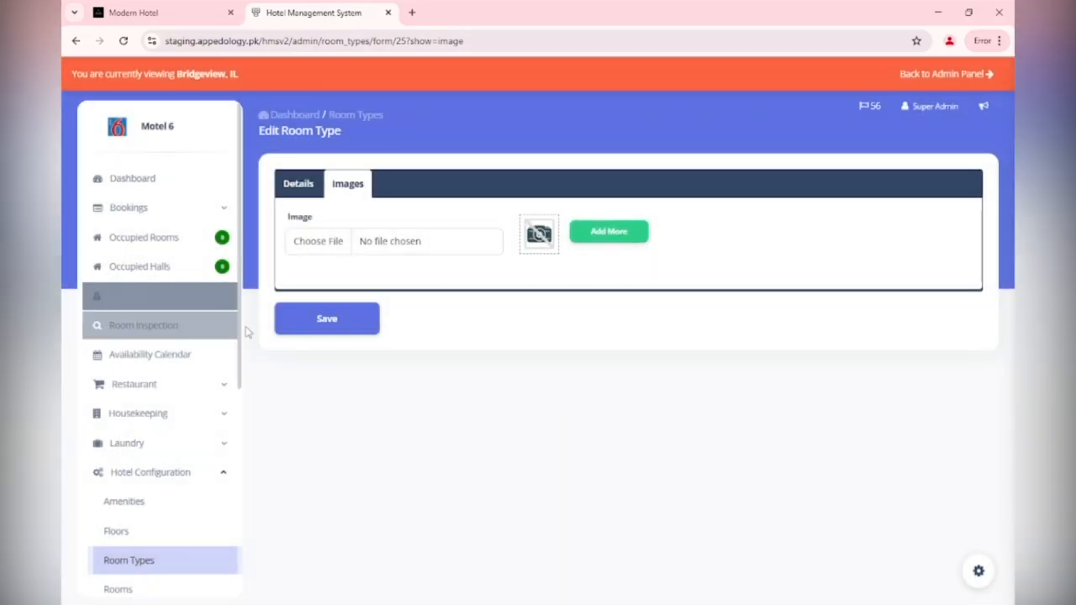
Finish the Executive Room images tab, view Amenities, then go to the Rooms list of 21 rooms
{"action": "left_click", "coordinate": [316, 331]}
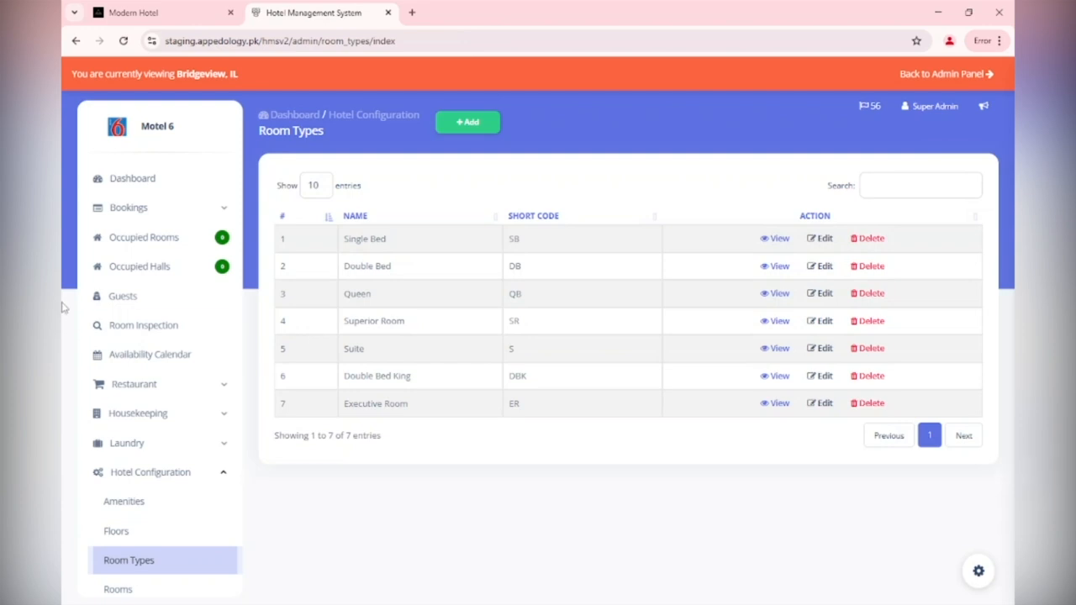
{"action": "scroll", "coordinate": [145, 520], "scroll_direction": "down", "scroll_amount": 1}
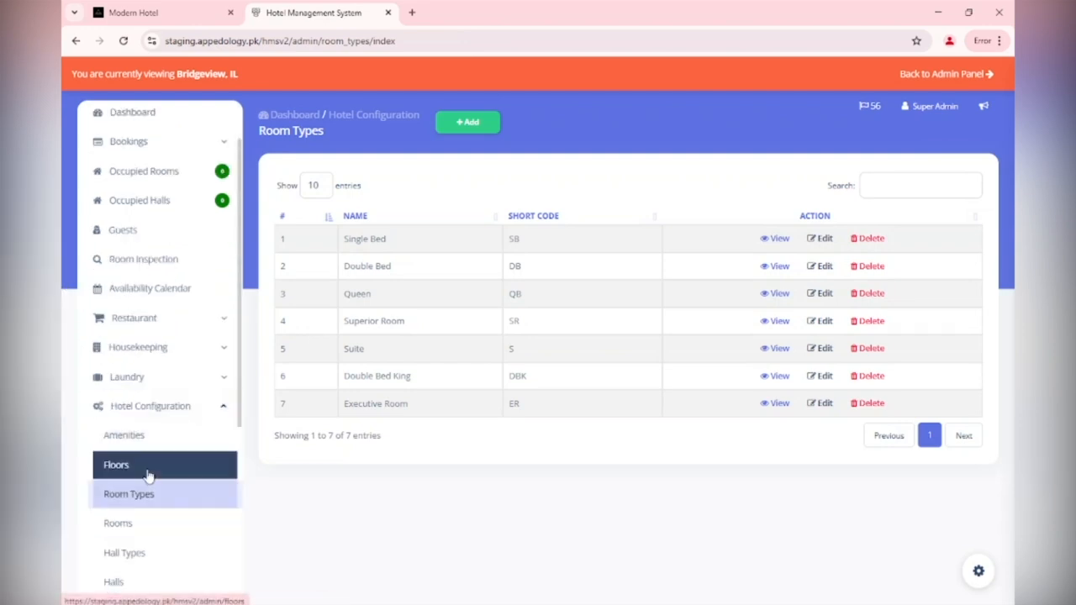
{"action": "left_click", "coordinate": [158, 437]}
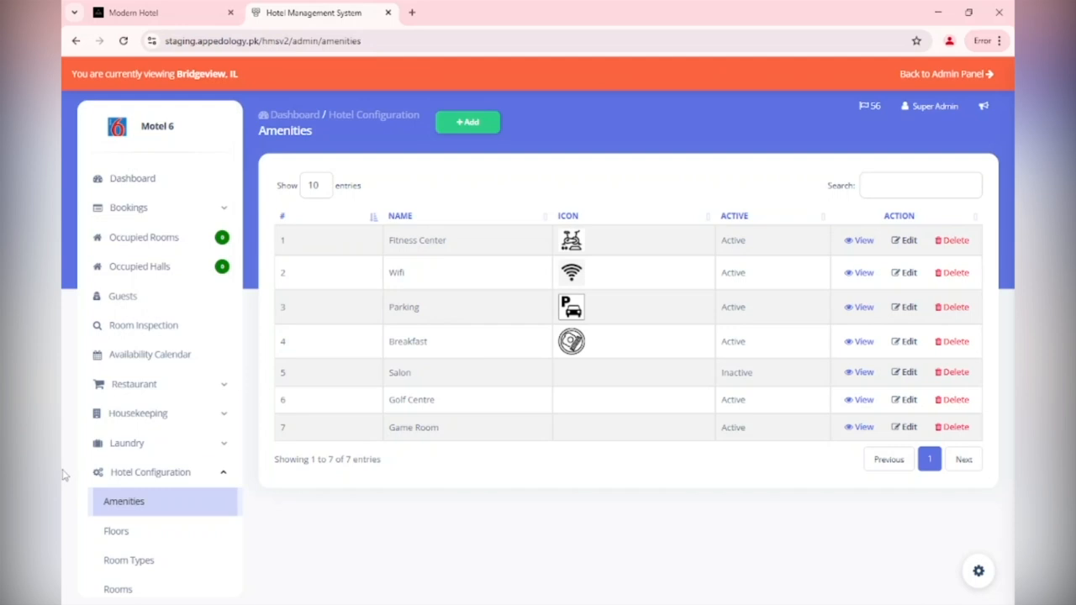
{"action": "scroll", "coordinate": [124, 474], "scroll_direction": "down", "scroll_amount": 1}
{"action": "left_click", "coordinate": [154, 526]}
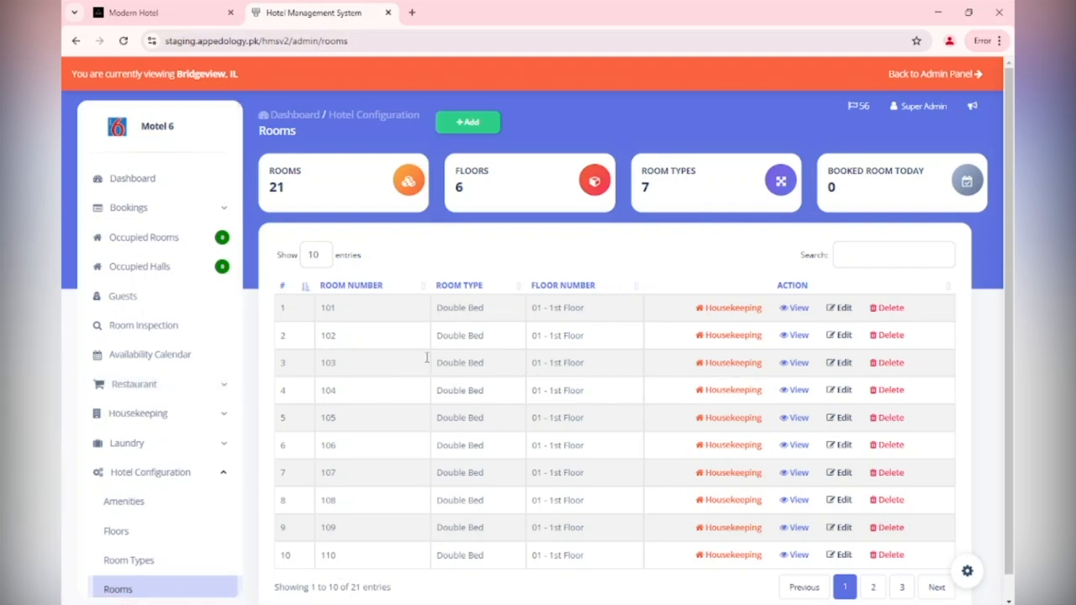
{"action": "scroll", "coordinate": [68, 384], "scroll_direction": "down", "scroll_amount": 2}
{"action": "scroll", "coordinate": [69, 386], "scroll_direction": "up", "scroll_amount": 2}
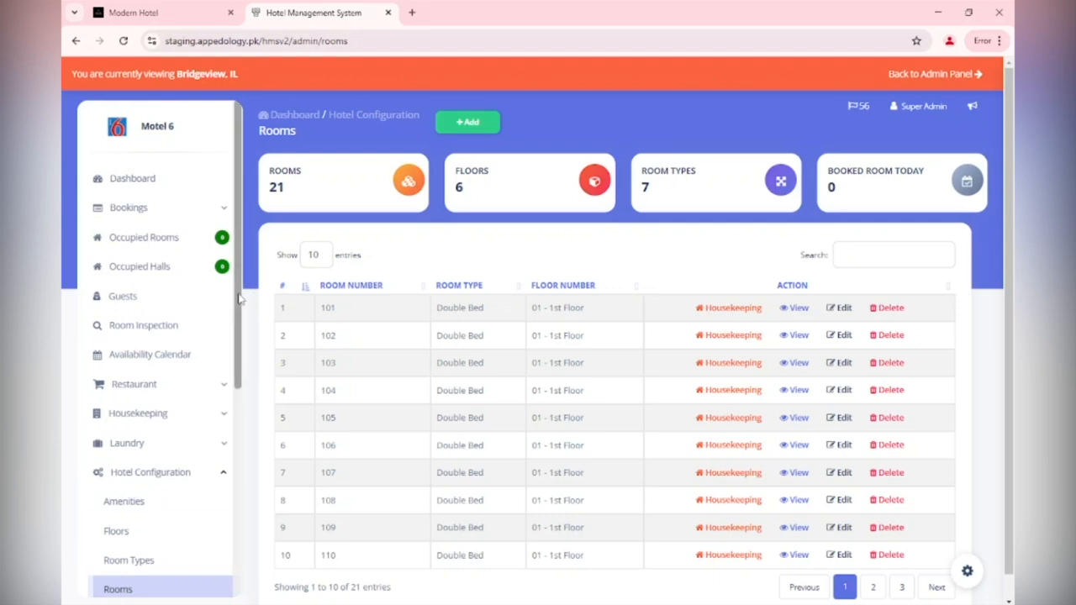
{"action": "left_click_drag", "start_coordinate": [238, 298], "coordinate": [218, 447]}
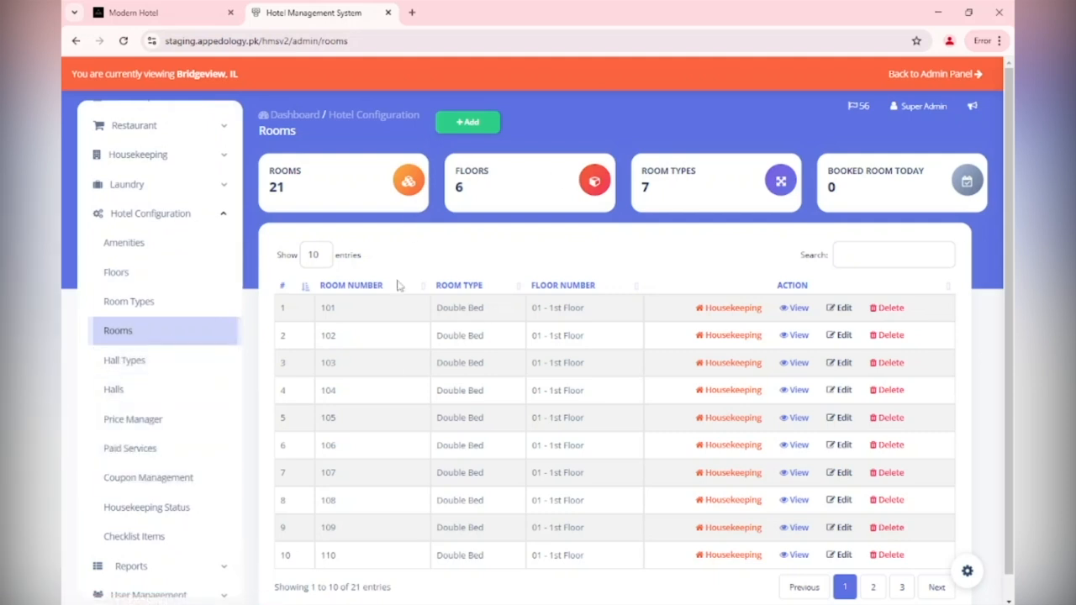
Add 4th Floor rooms 1 and 2 as Single Bed
{"action": "left_click", "coordinate": [468, 122]}
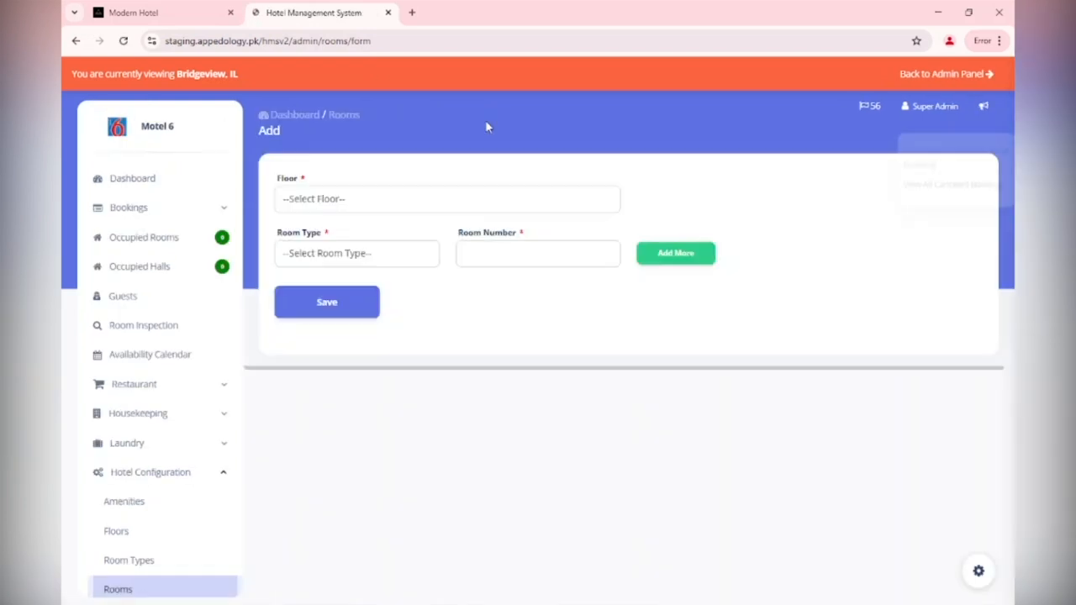
{"action": "left_click", "coordinate": [448, 202]}
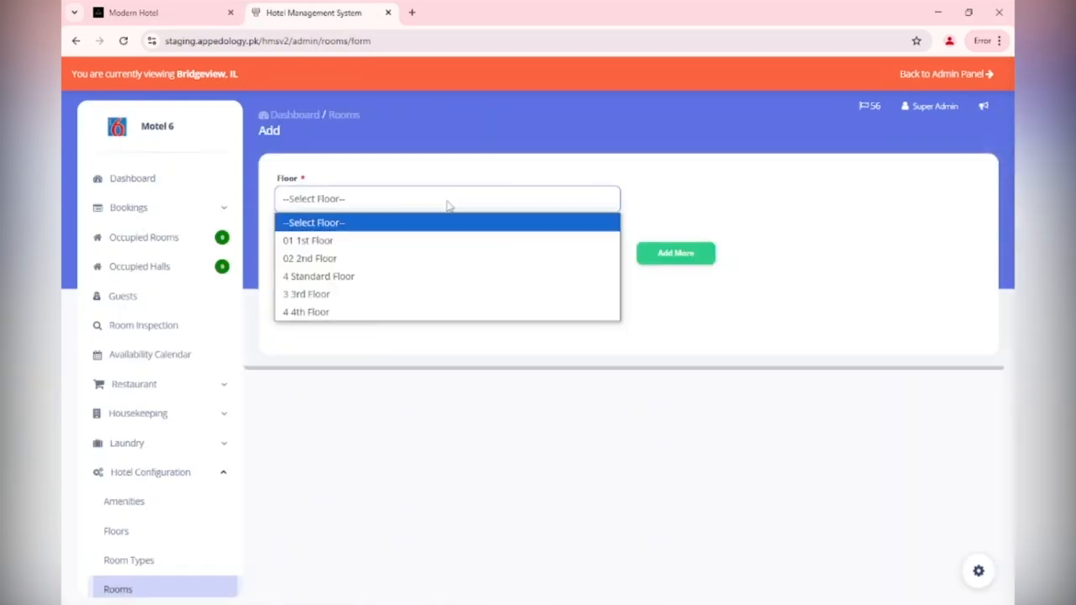
{"action": "left_click", "coordinate": [399, 314]}
{"action": "left_click", "coordinate": [372, 260]}
{"action": "left_click", "coordinate": [367, 296]}
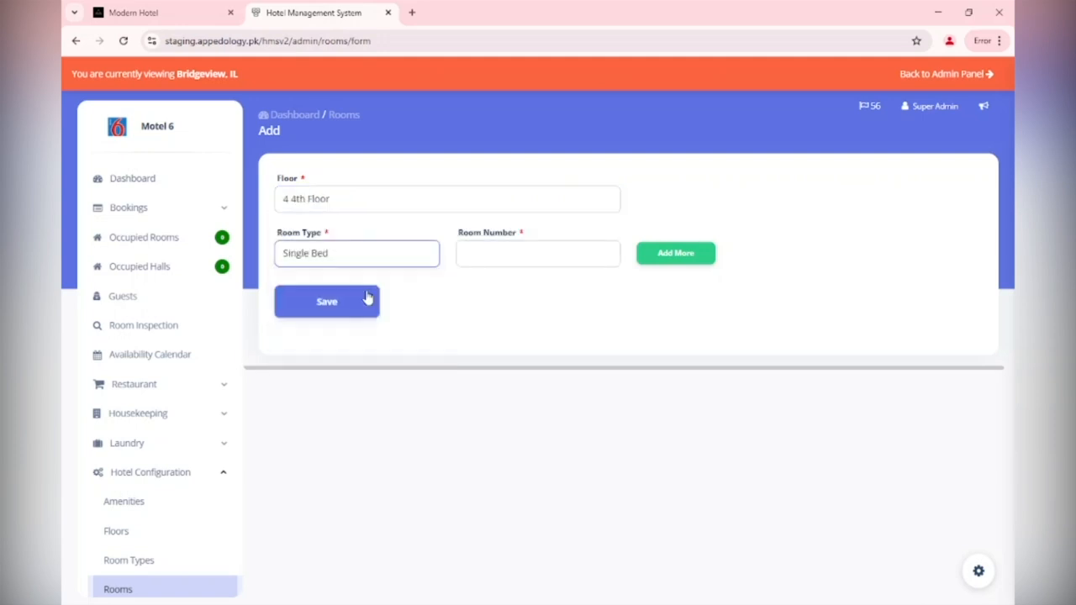
{"action": "left_click", "coordinate": [491, 254]}
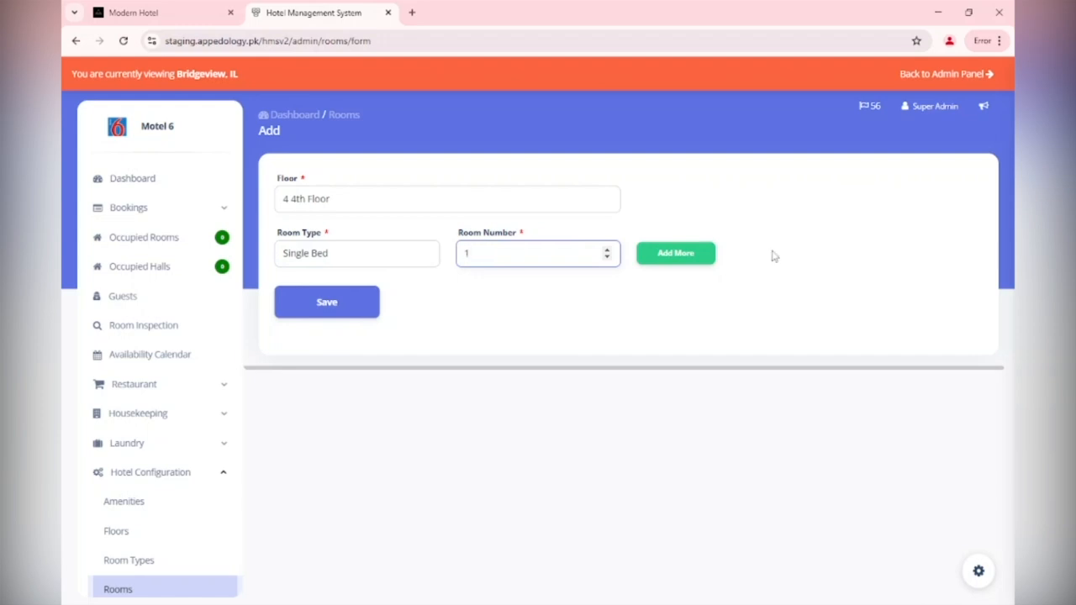
{"action": "left_click", "coordinate": [685, 257]}
{"action": "left_click", "coordinate": [346, 307]}
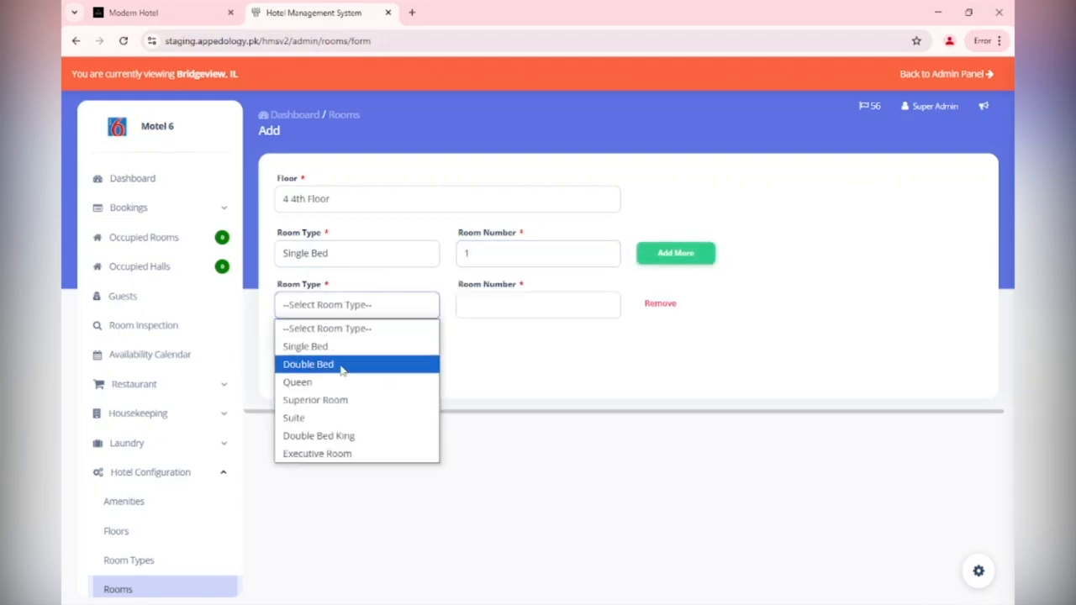
{"action": "left_click", "coordinate": [336, 347]}
{"action": "left_click", "coordinate": [506, 314]}
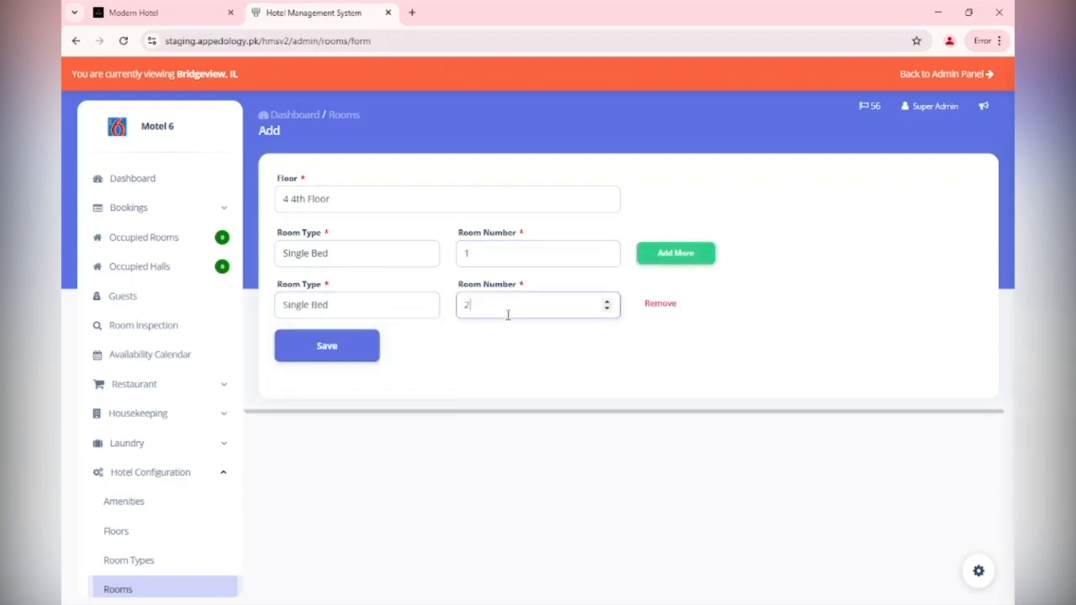
Add rooms 3 and 4 as Double Bed
{"action": "left_click", "coordinate": [664, 261]}
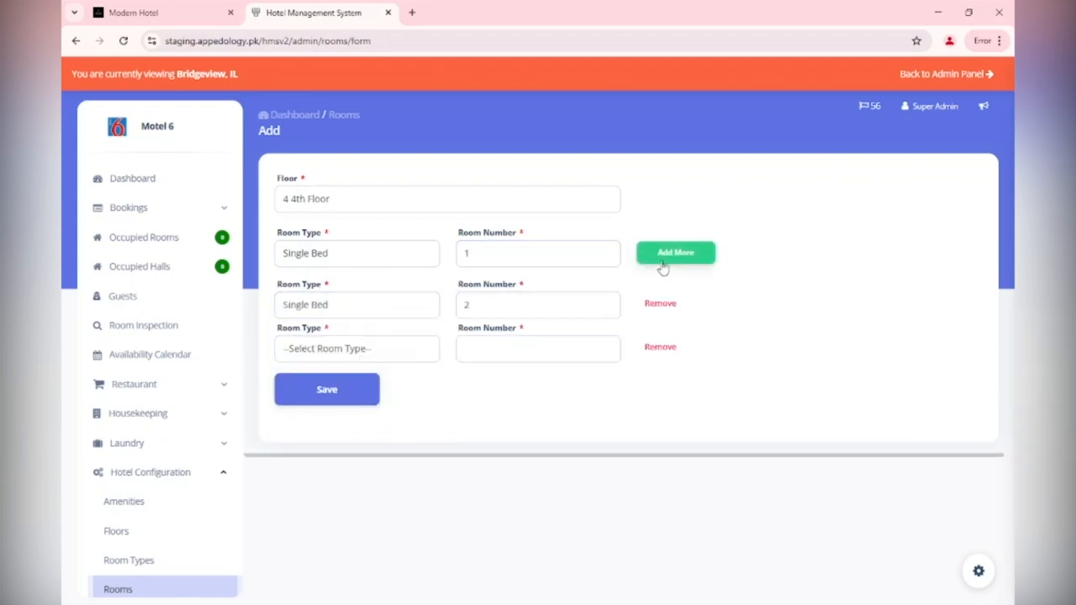
{"action": "left_click", "coordinate": [403, 352]}
{"action": "left_click", "coordinate": [396, 406]}
{"action": "left_click", "coordinate": [543, 351]}
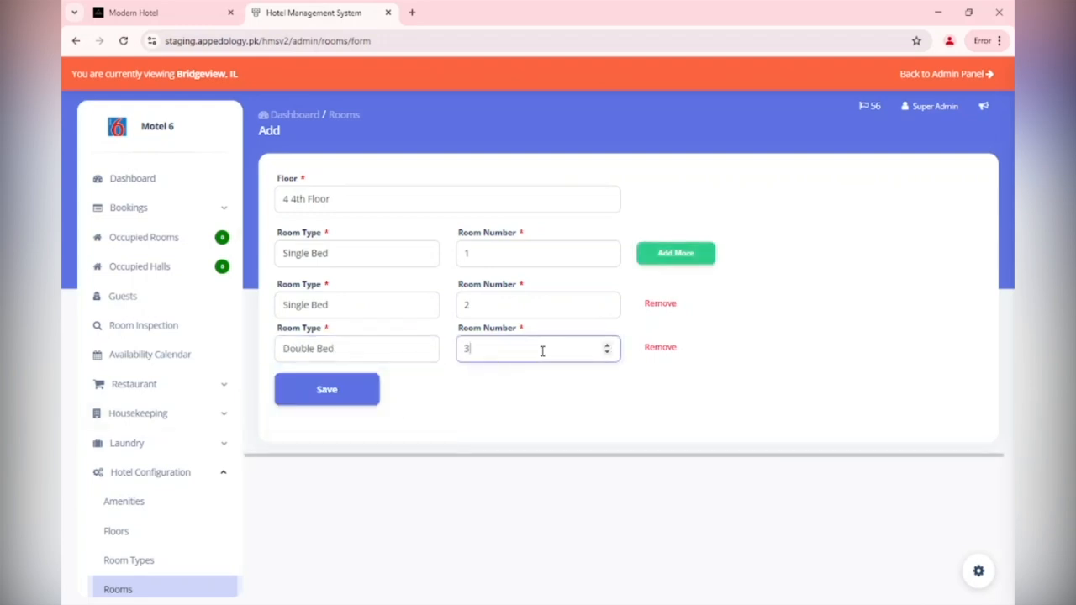
{"action": "left_click", "coordinate": [666, 271]}
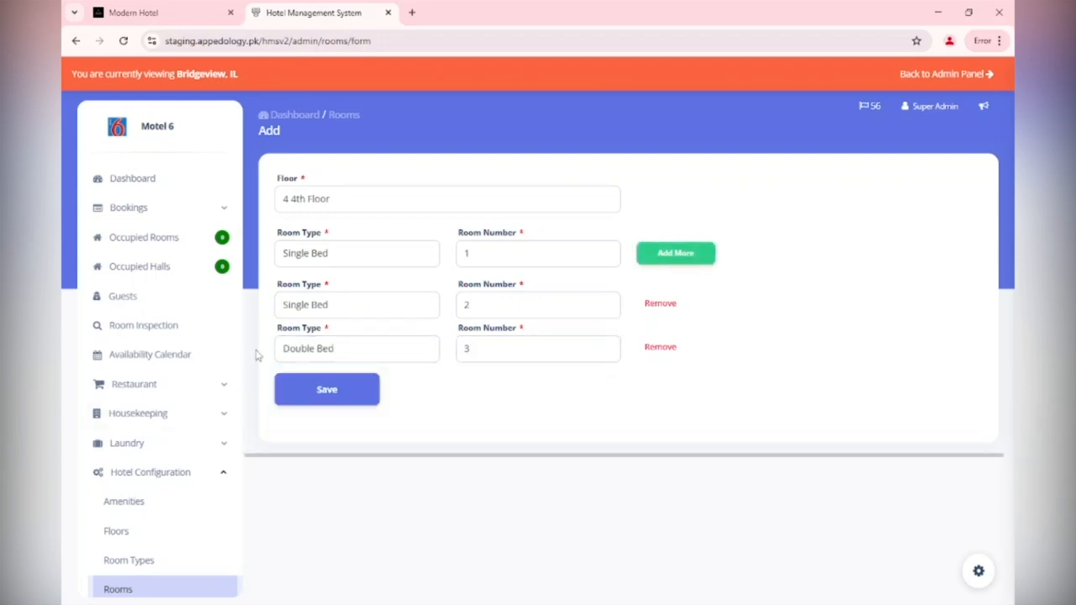
{"action": "left_click", "coordinate": [647, 261]}
{"action": "left_click", "coordinate": [331, 393]}
{"action": "left_click", "coordinate": [328, 450]}
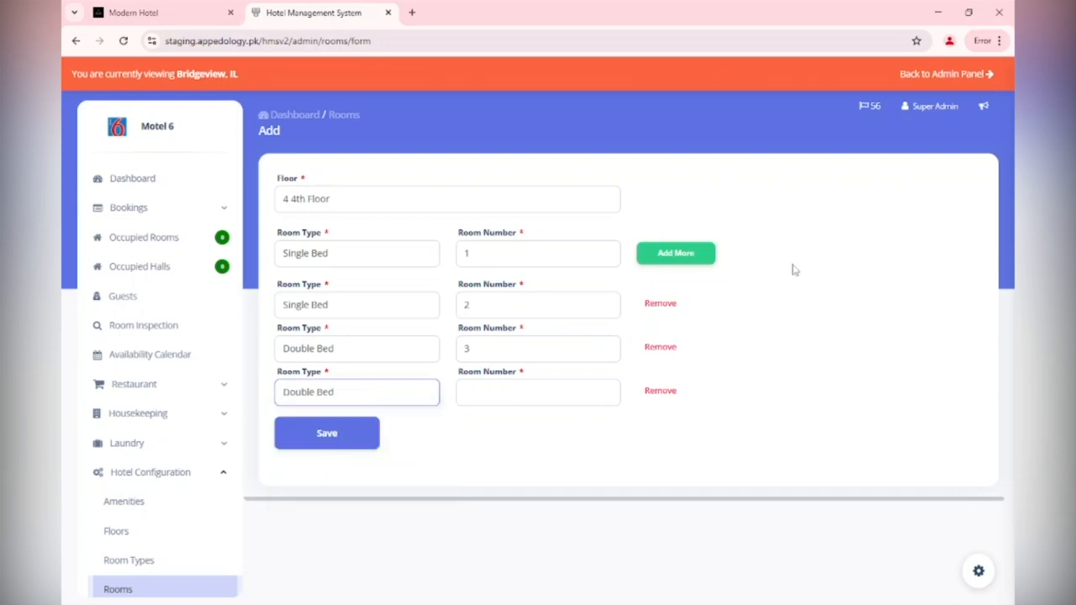
{"action": "left_click", "coordinate": [501, 394]}
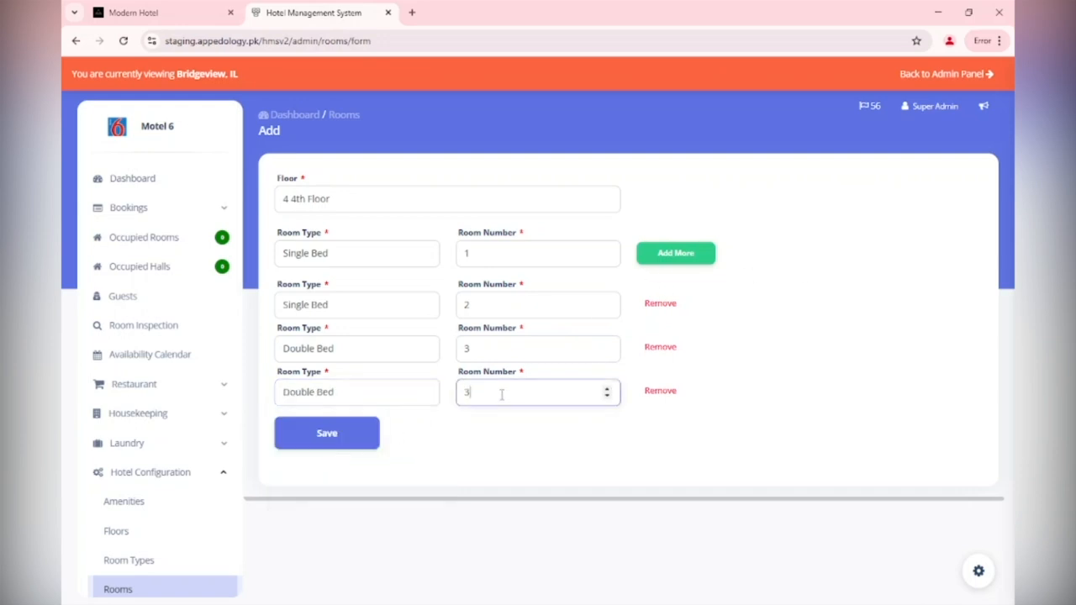
{"action": "type", "text": "3"}
Add rooms 5 and 6 as Executive Room and save all six rooms
{"action": "left_click", "coordinate": [706, 253]}
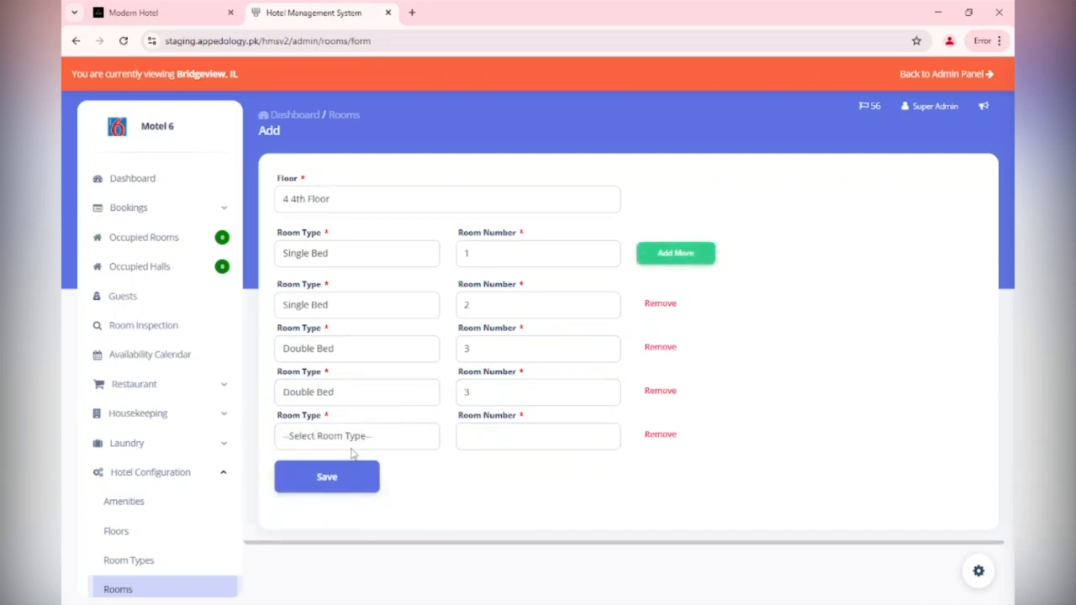
{"action": "left_click", "coordinate": [352, 444]}
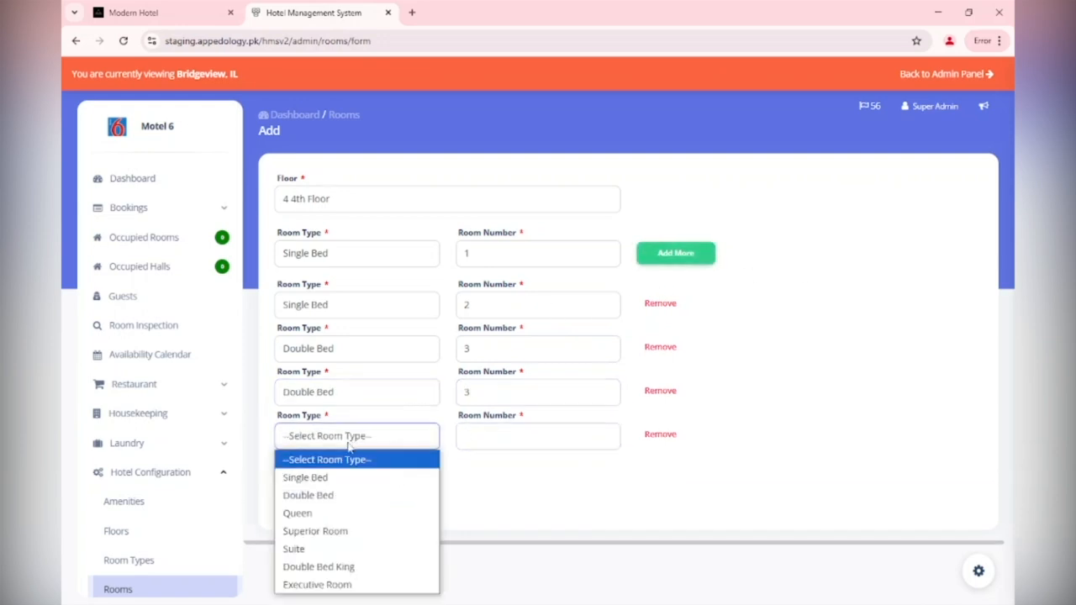
{"action": "left_click", "coordinate": [345, 585]}
{"action": "left_click", "coordinate": [520, 435]}
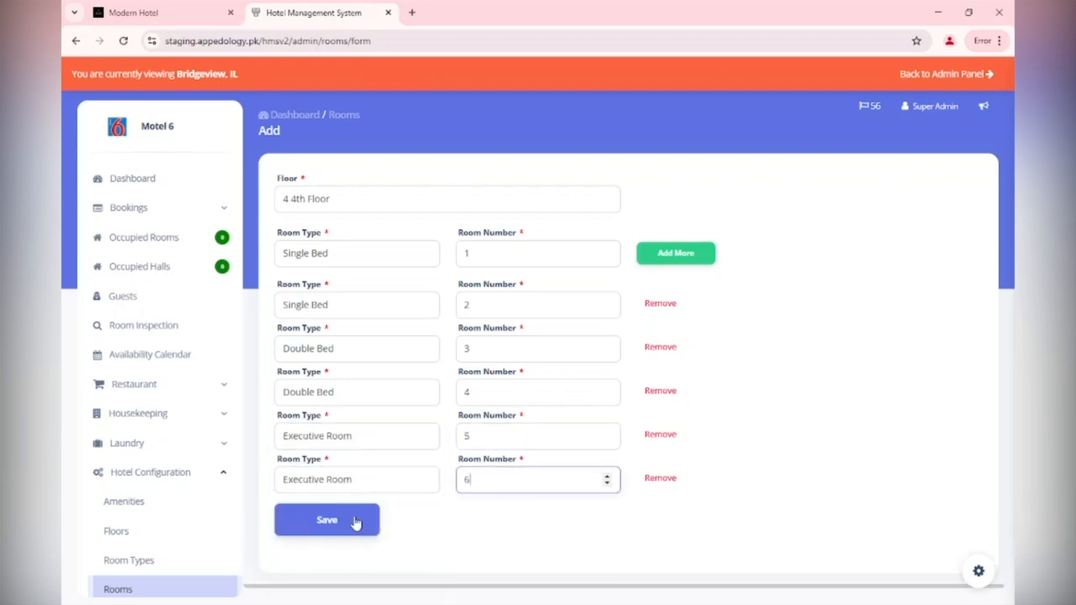
{"action": "left_click", "coordinate": [354, 521]}
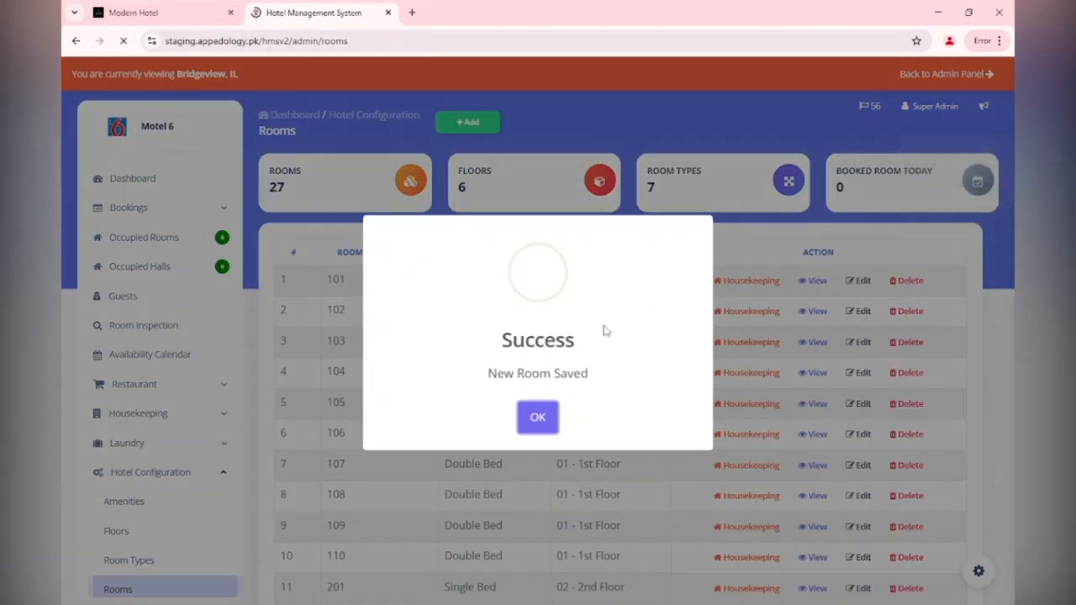
Page to the third page of Rooms to see 4th Floor rooms 1–6, 27 rooms total
{"action": "left_click", "coordinate": [538, 414]}
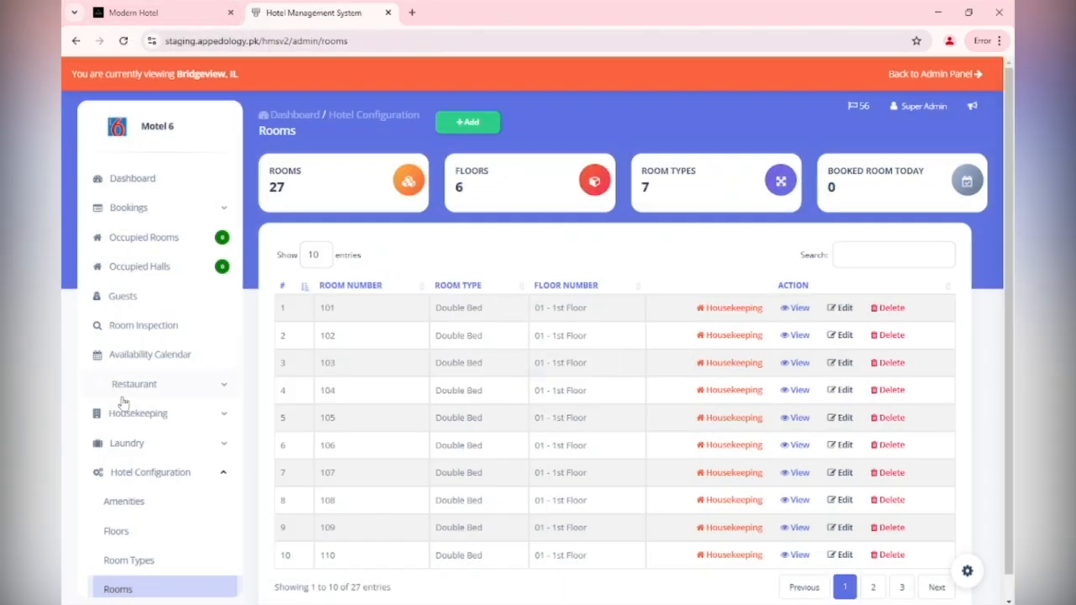
{"action": "left_click", "coordinate": [929, 588]}
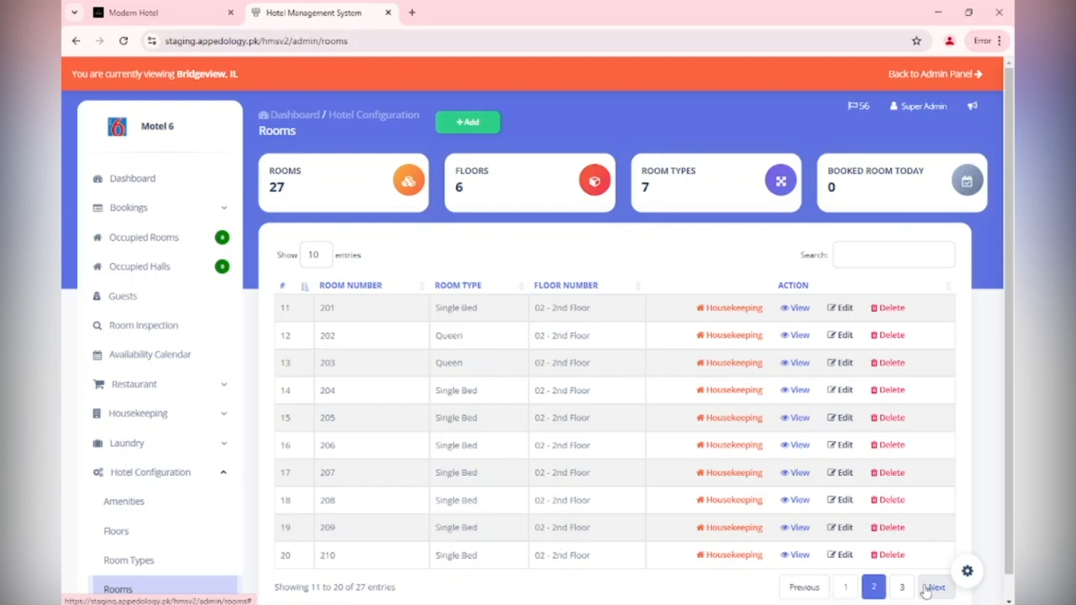
{"action": "left_click", "coordinate": [927, 588]}
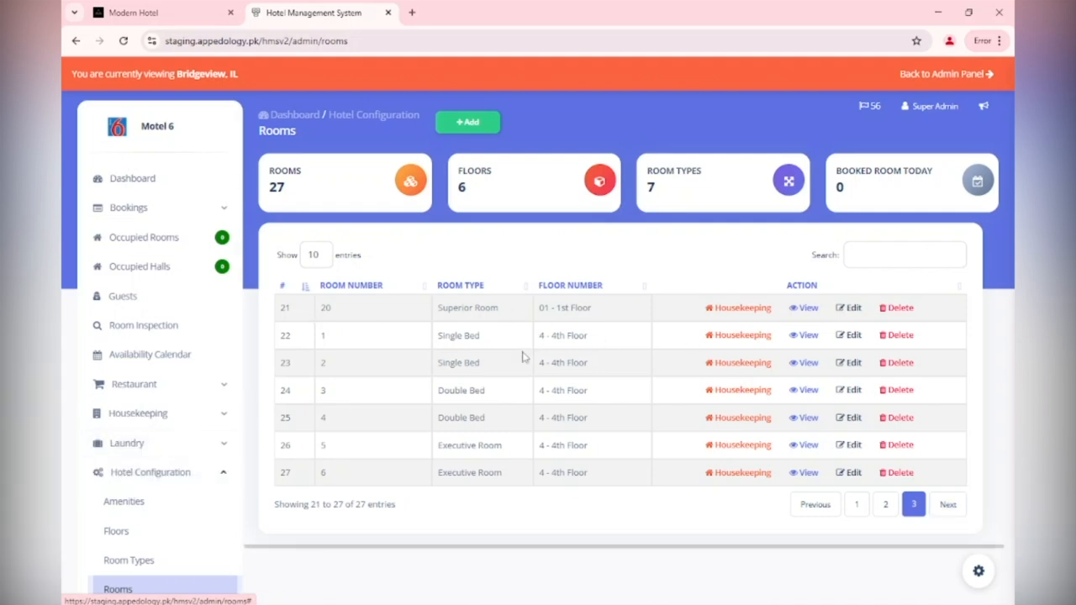
{"action": "scroll", "coordinate": [202, 357], "scroll_direction": "down", "scroll_amount": 4}
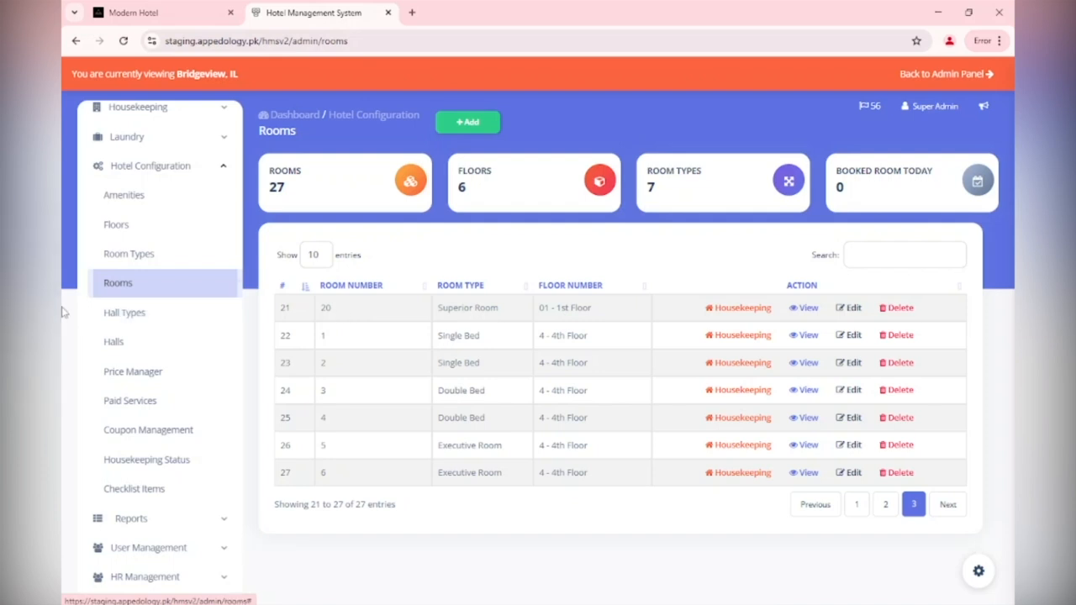
Open Price Manager for the Bridgeview, IL branch, which has no price entries yet
{"action": "left_click", "coordinate": [187, 370]}
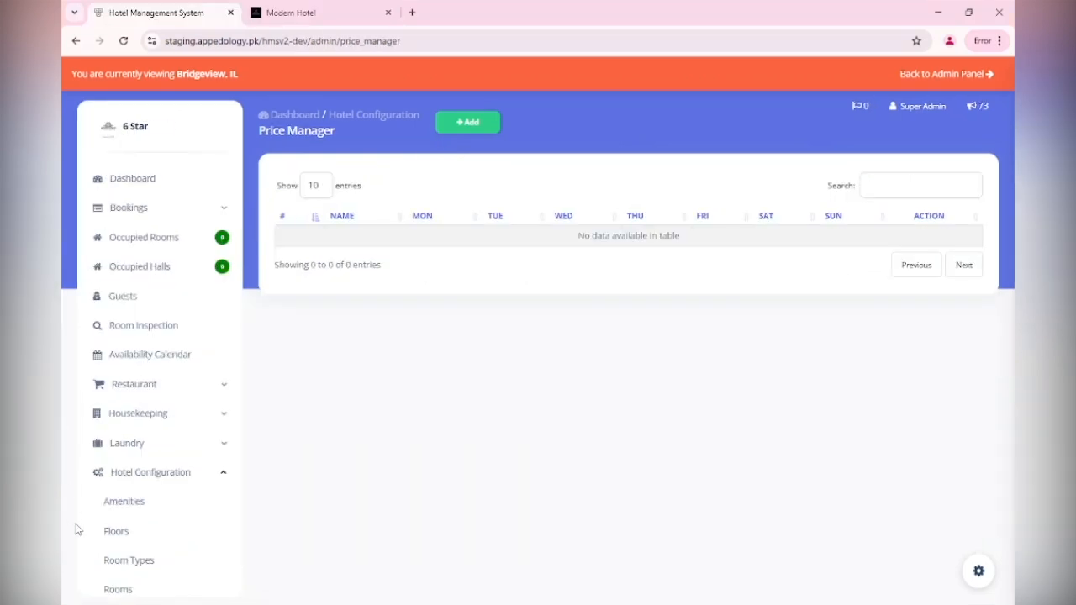
{"action": "scroll", "coordinate": [108, 538], "scroll_direction": "down", "scroll_amount": 3}
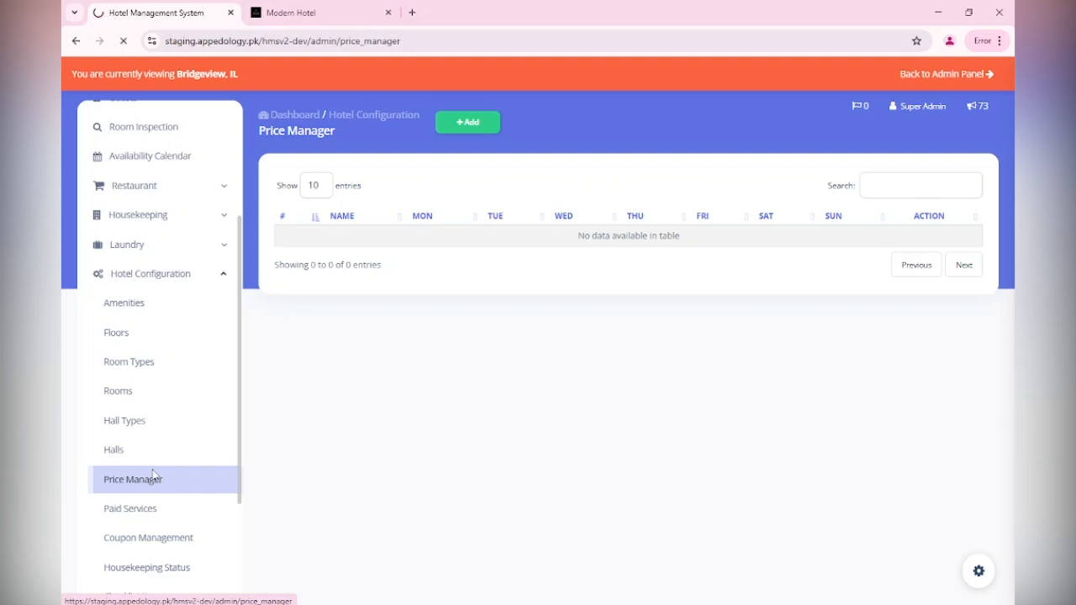
{"action": "left_click", "coordinate": [153, 477]}
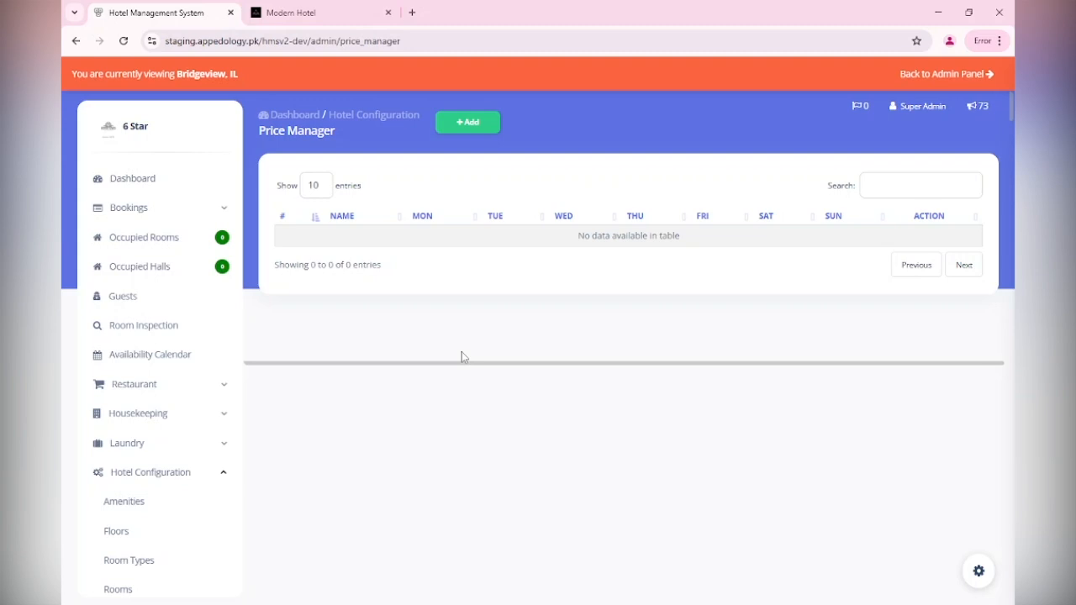
Add a Single Bed price entry with regular prices of 20.00 Monday through Thursday
{"action": "left_click", "coordinate": [469, 124]}
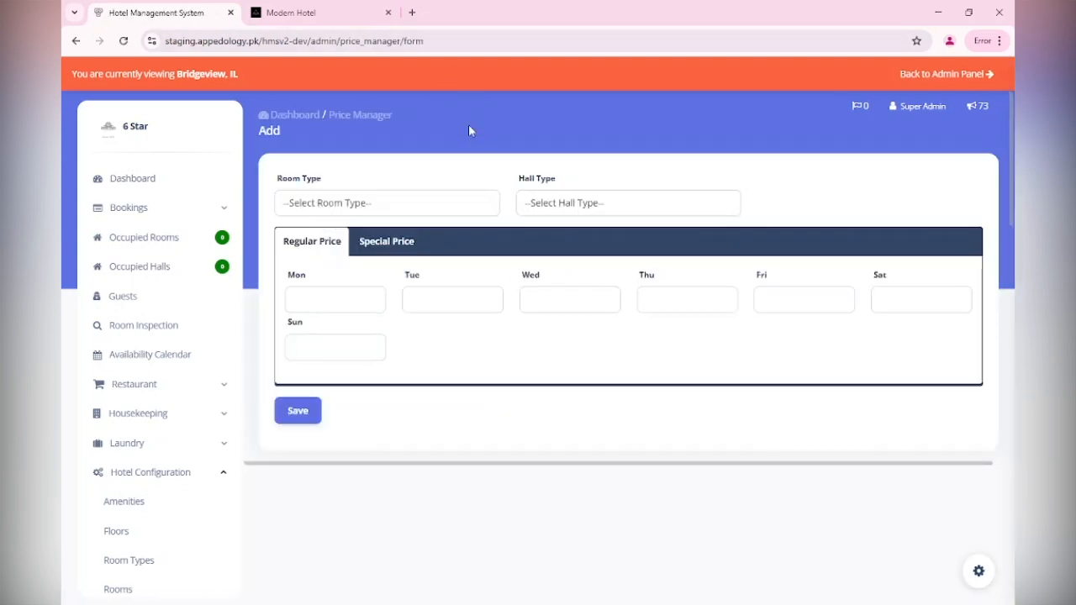
{"action": "left_click", "coordinate": [311, 212]}
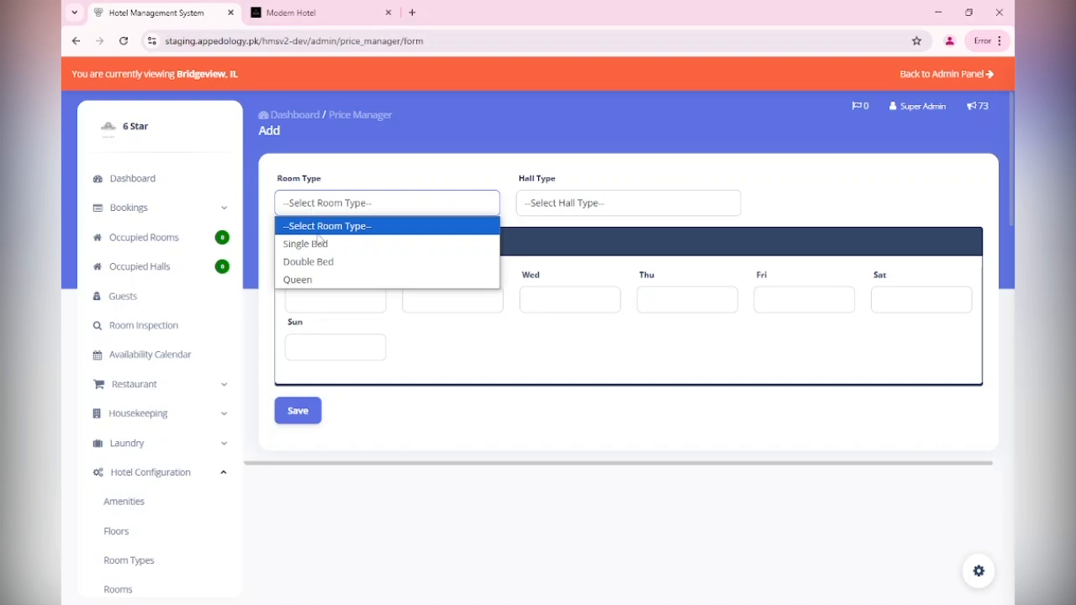
{"action": "left_click", "coordinate": [318, 240]}
{"action": "left_click", "coordinate": [300, 300]}
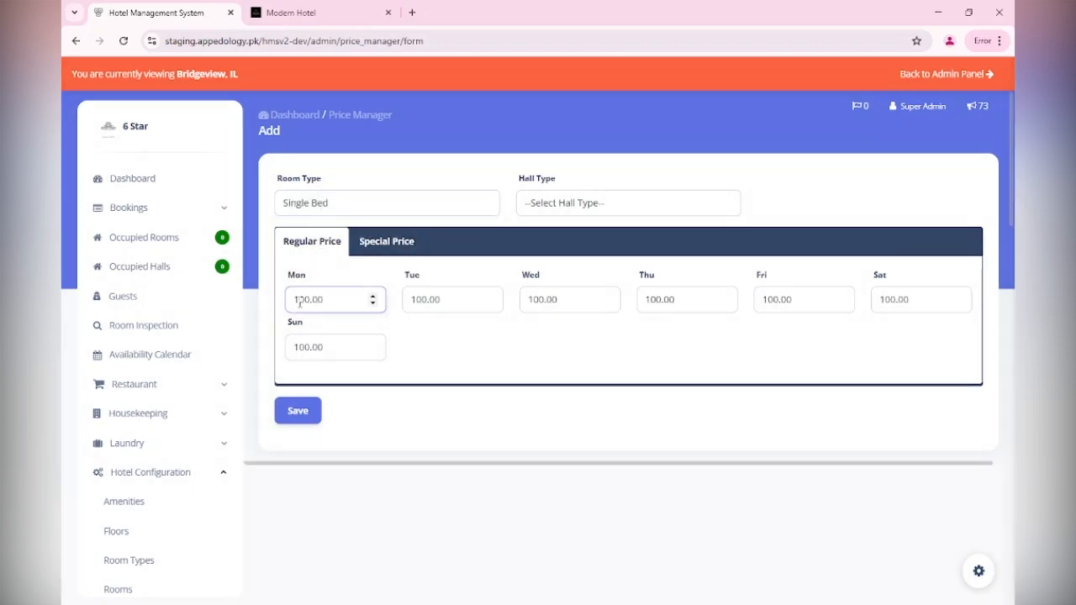
{"action": "key", "text": "BackSpace"}
{"action": "type", "text": "2"}
{"action": "left_click_drag", "start_coordinate": [423, 301], "coordinate": [404, 304]}
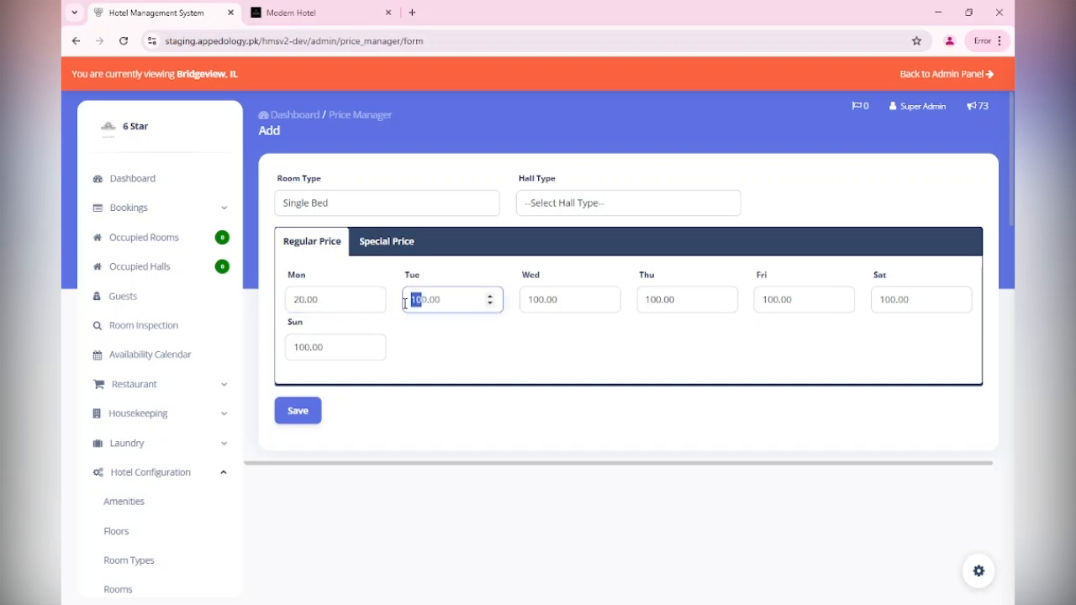
{"action": "type", "text": "20"}
{"action": "key", "text": "Delete"}
{"action": "left_click_drag", "start_coordinate": [539, 301], "coordinate": [526, 302]}
{"action": "type", "text": "20"}
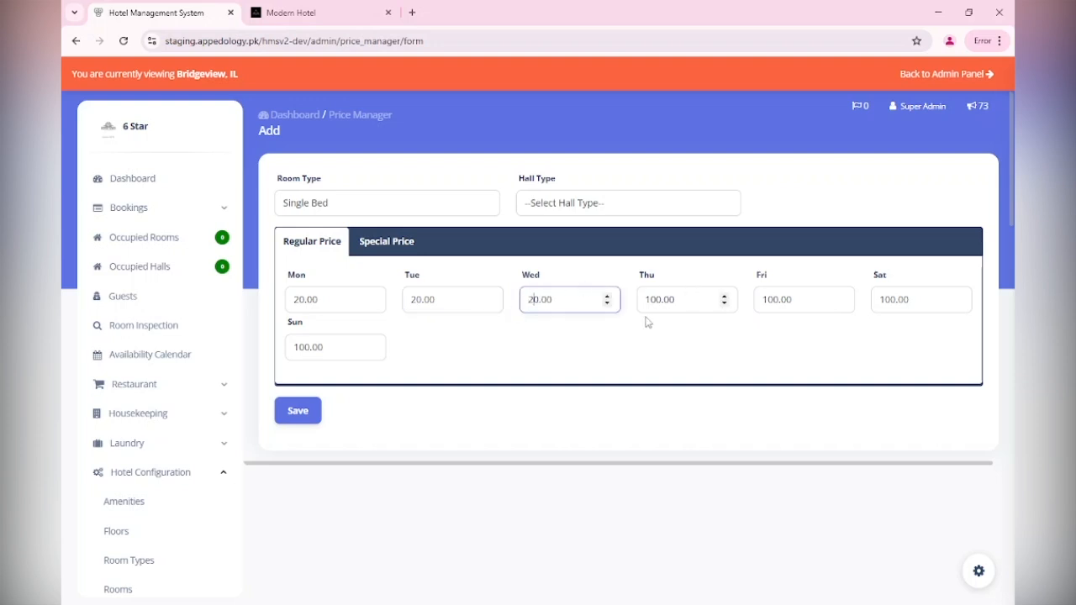
{"action": "left_click_drag", "start_coordinate": [660, 300], "coordinate": [646, 300]}
{"action": "type", "text": "2"}
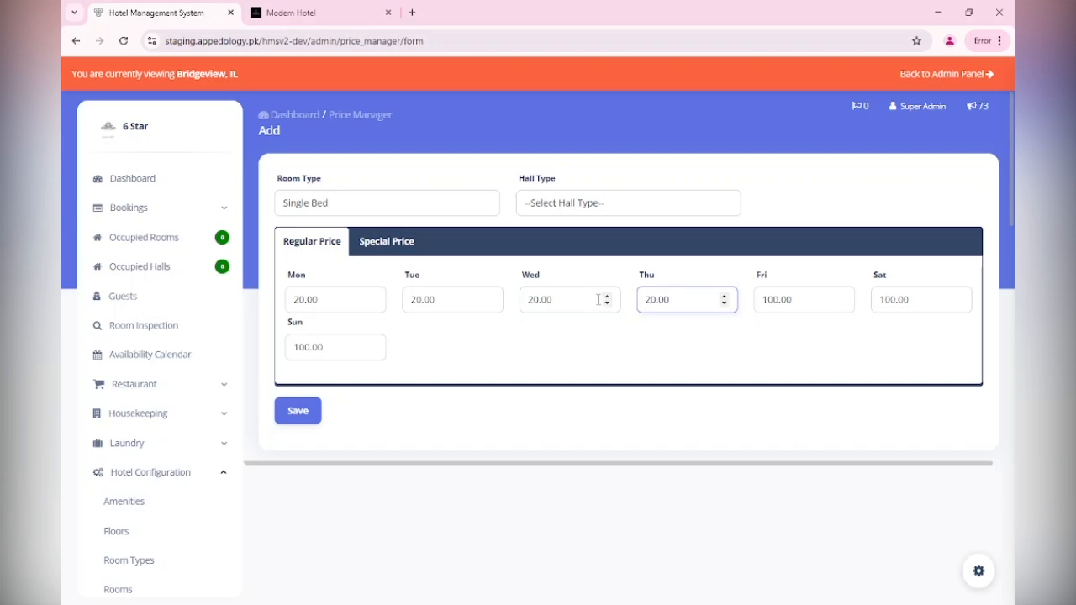
Set the Single Bed regular prices for Friday, Saturday and Sunday to 30.00
{"action": "left_click_drag", "start_coordinate": [774, 299], "coordinate": [748, 305]}
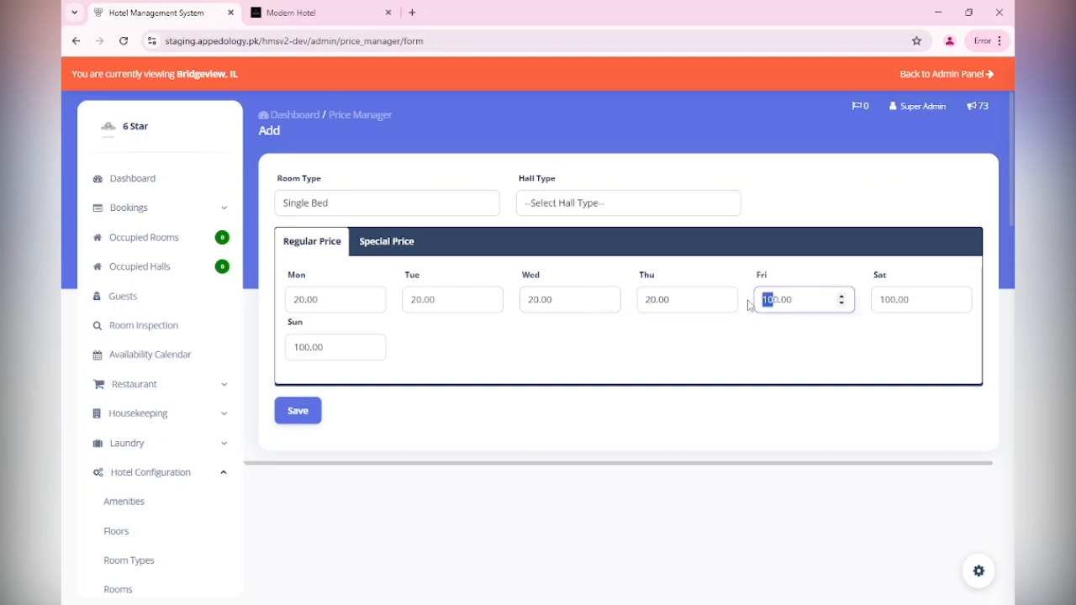
{"action": "type", "text": "3"}
{"action": "key", "text": "BackSpace"}
{"action": "left_click_drag", "start_coordinate": [894, 301], "coordinate": [879, 303]}
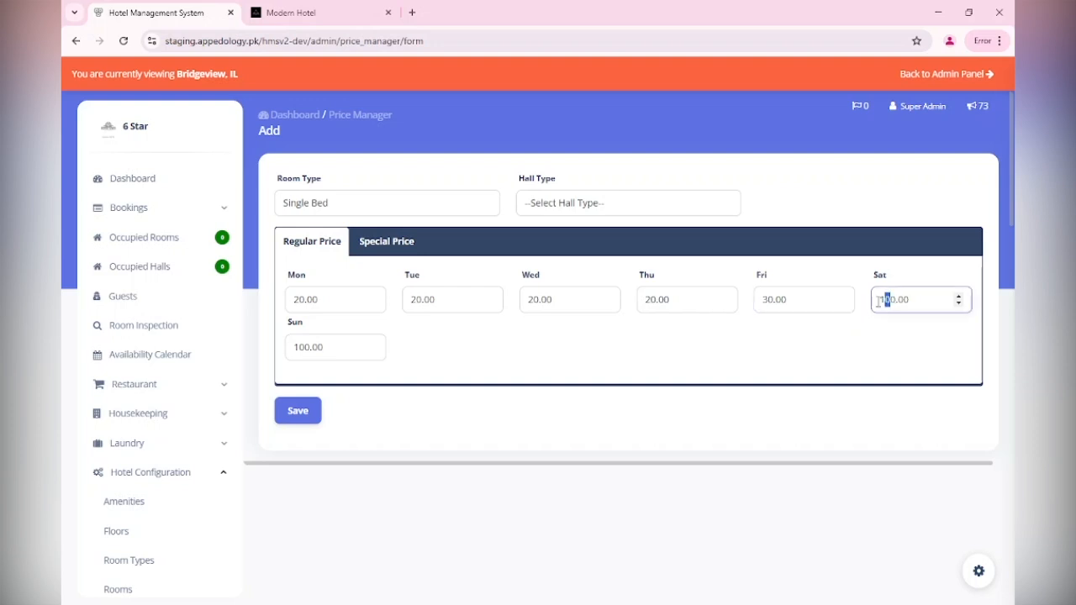
{"action": "type", "text": "3"}
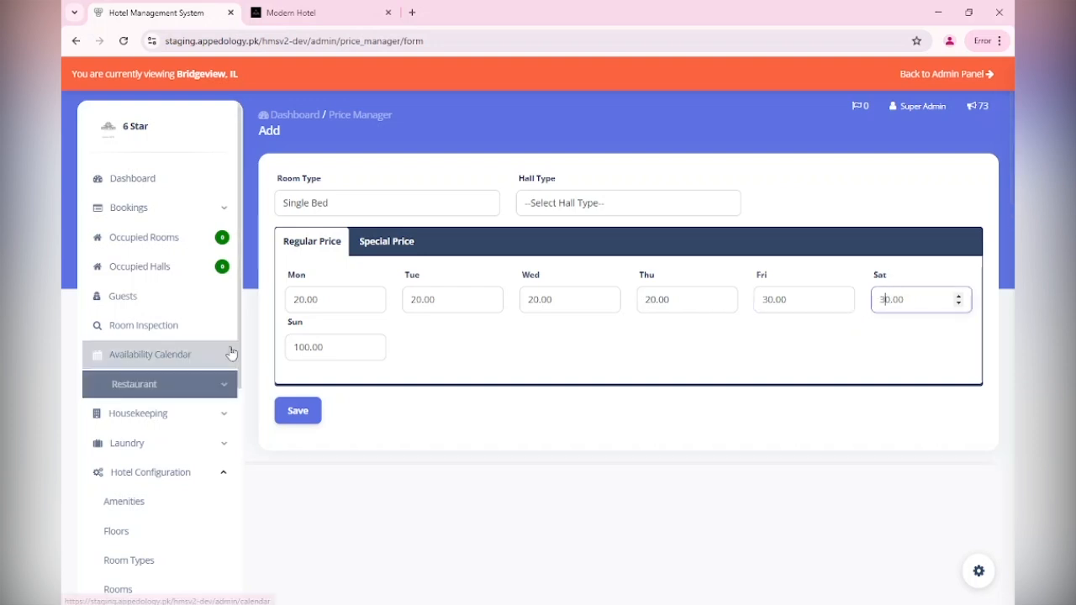
{"action": "left_click_drag", "start_coordinate": [304, 345], "coordinate": [266, 353]}
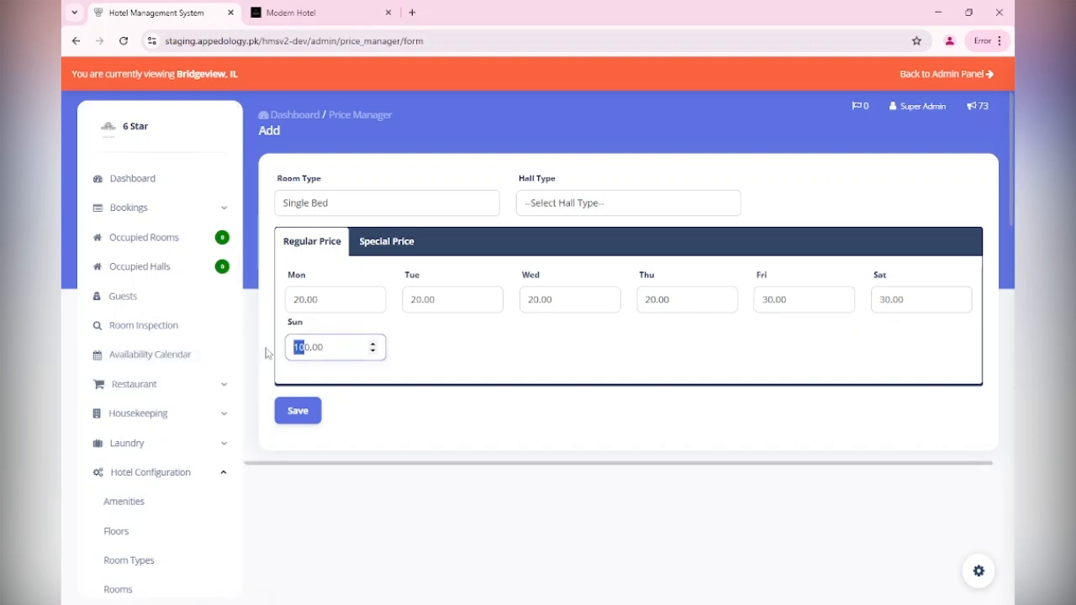
{"action": "type", "text": "3"}
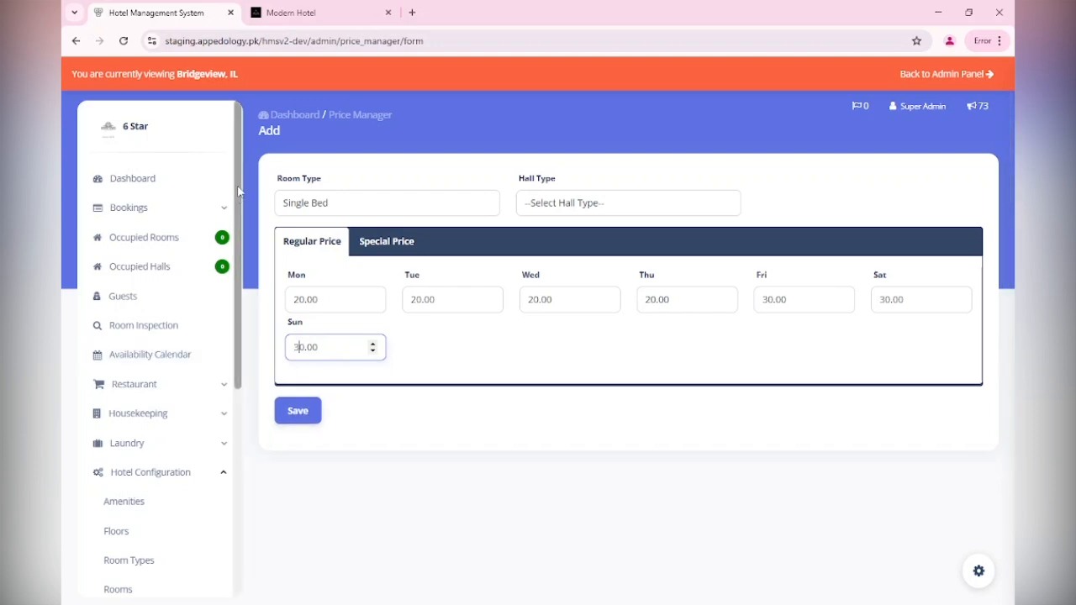
Create a Spring Break special price for 03-01-2025 to 03-15-2025
{"action": "left_click", "coordinate": [380, 246]}
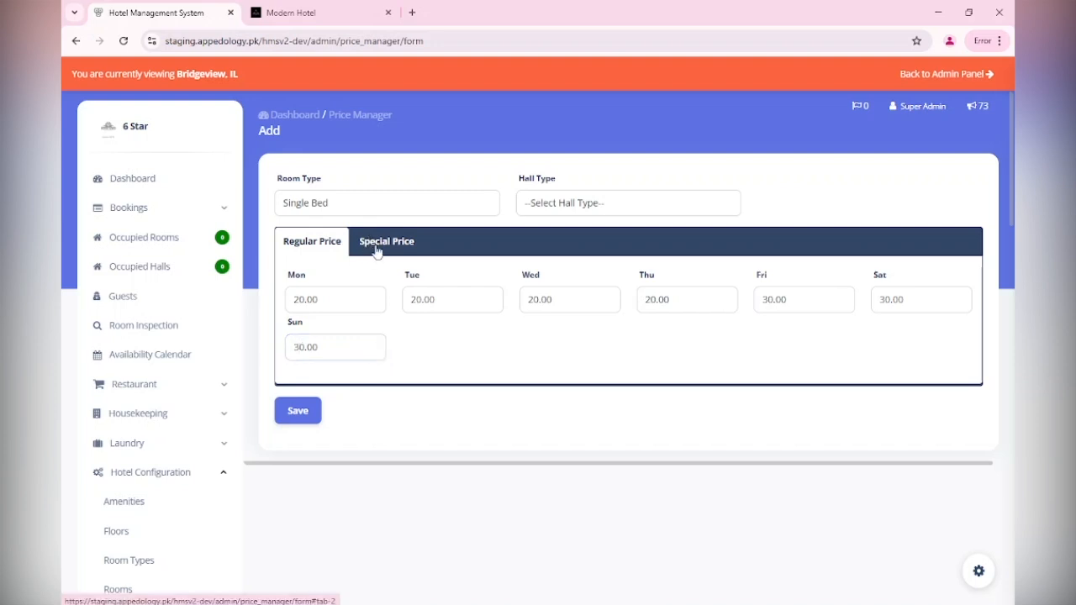
{"action": "left_click", "coordinate": [364, 301]}
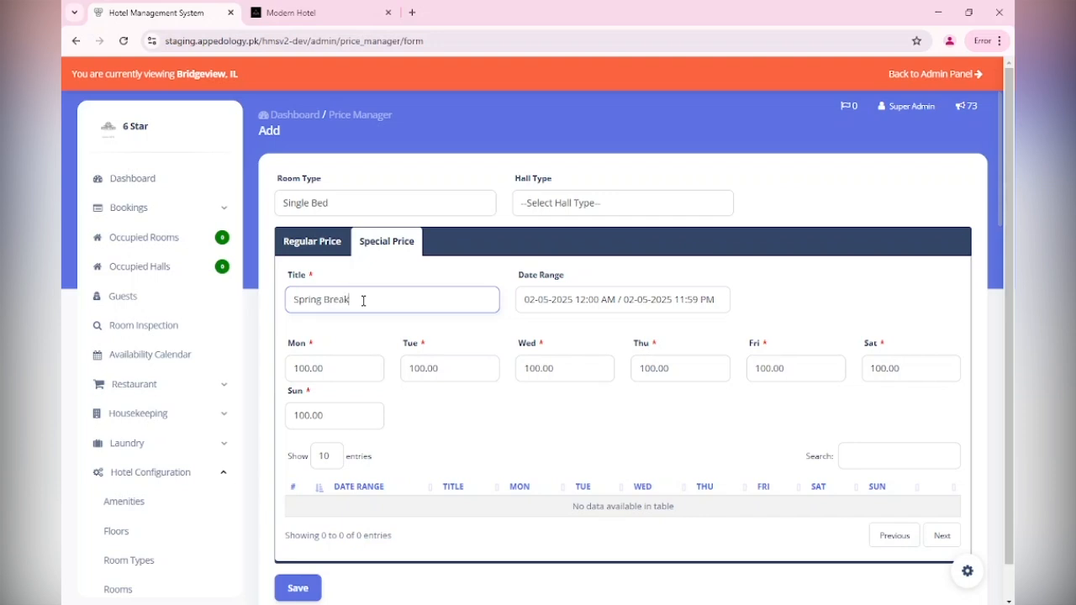
{"action": "left_click", "coordinate": [579, 299]}
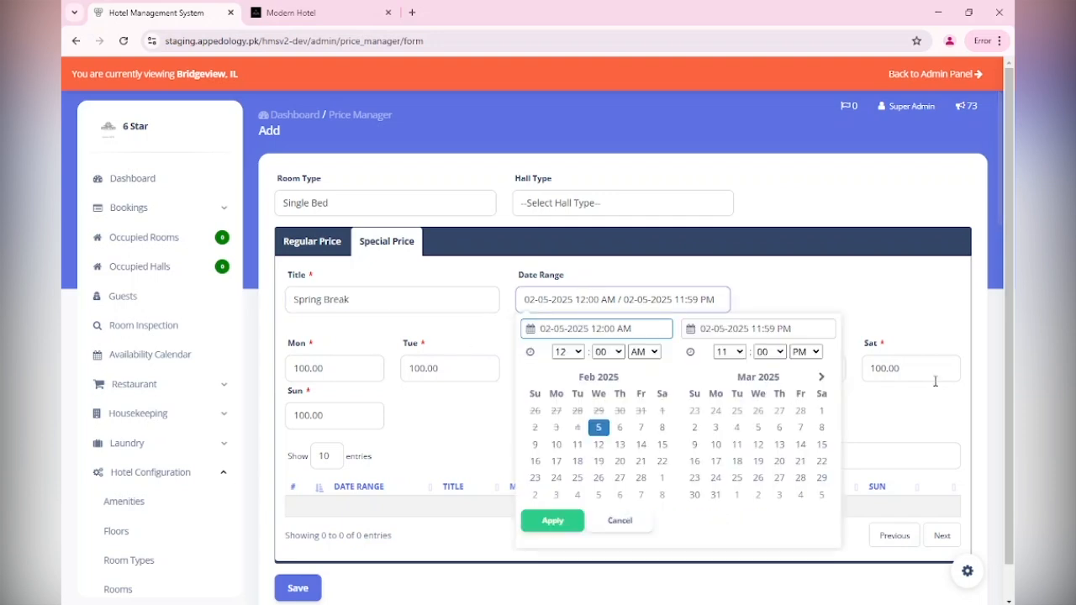
{"action": "left_click", "coordinate": [821, 410]}
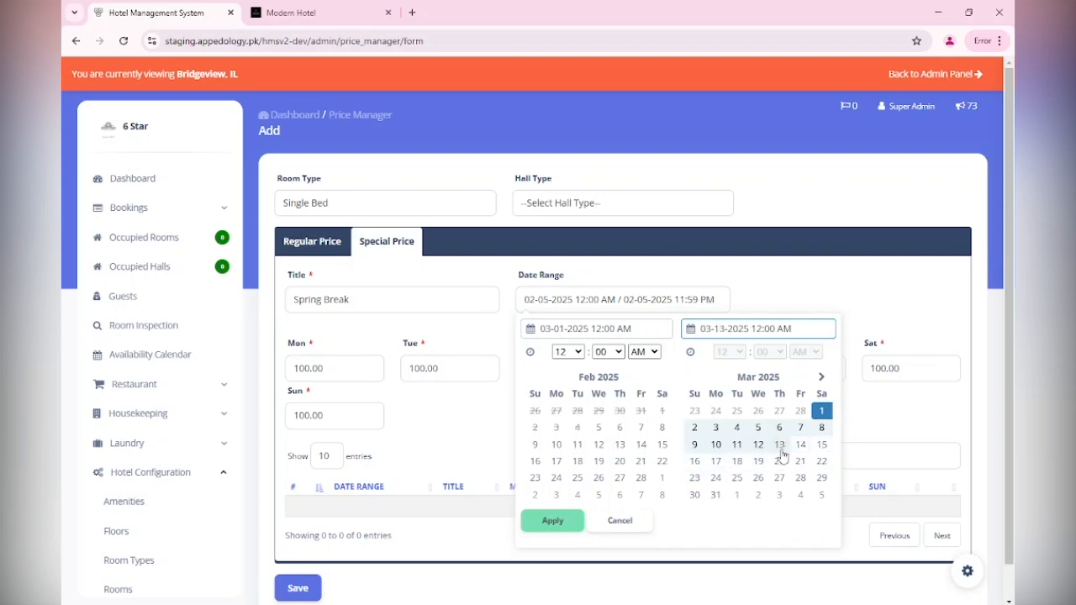
{"action": "left_click", "coordinate": [822, 444]}
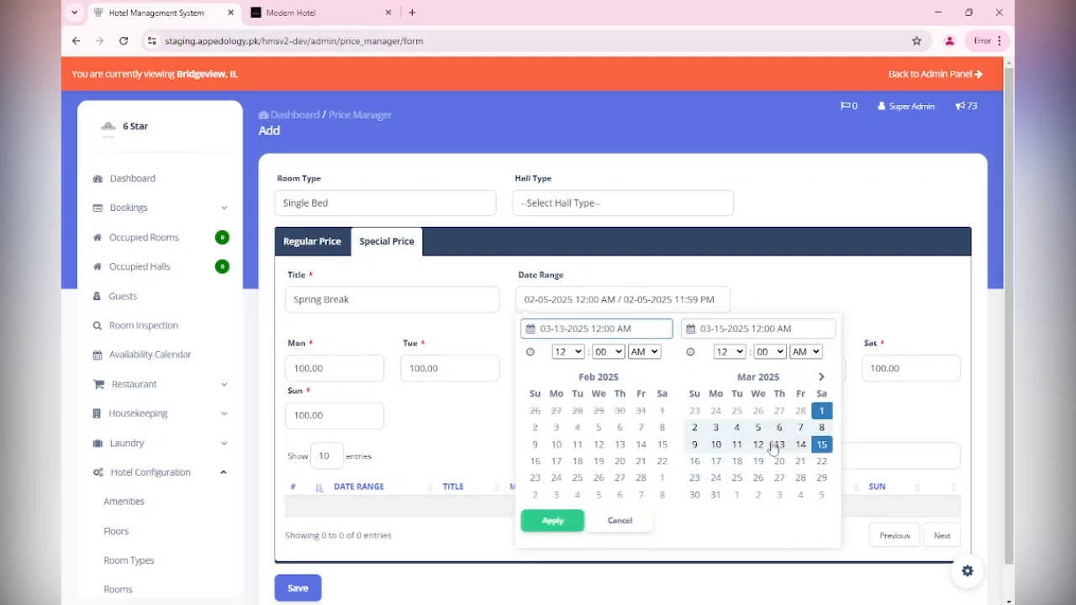
{"action": "left_click", "coordinate": [550, 520]}
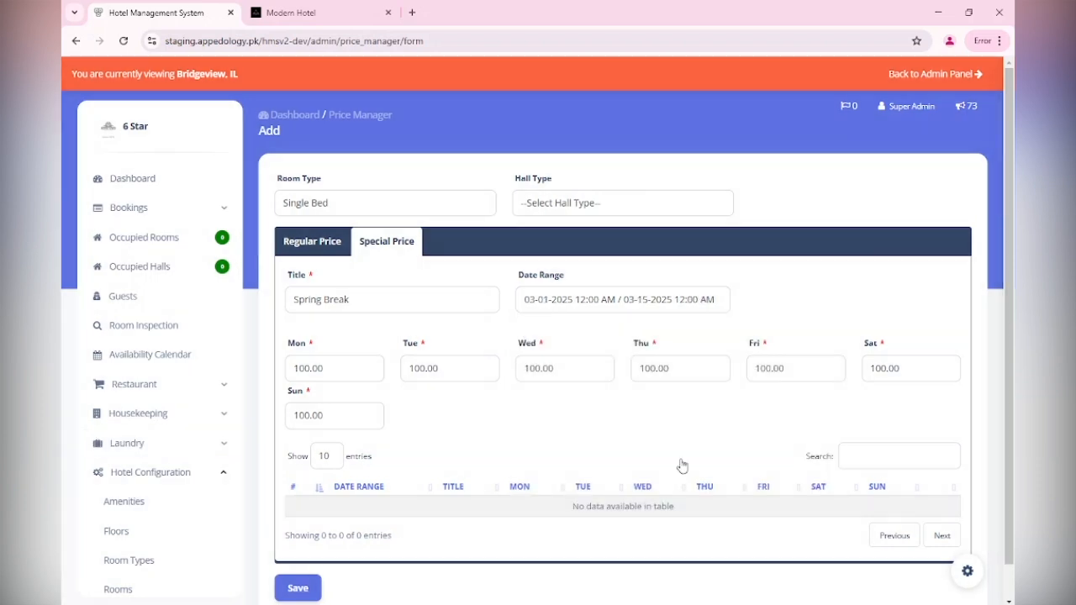
Set the Spring Break prices to 40 for Monday through Thursday
{"action": "double_click", "coordinate": [311, 368]}
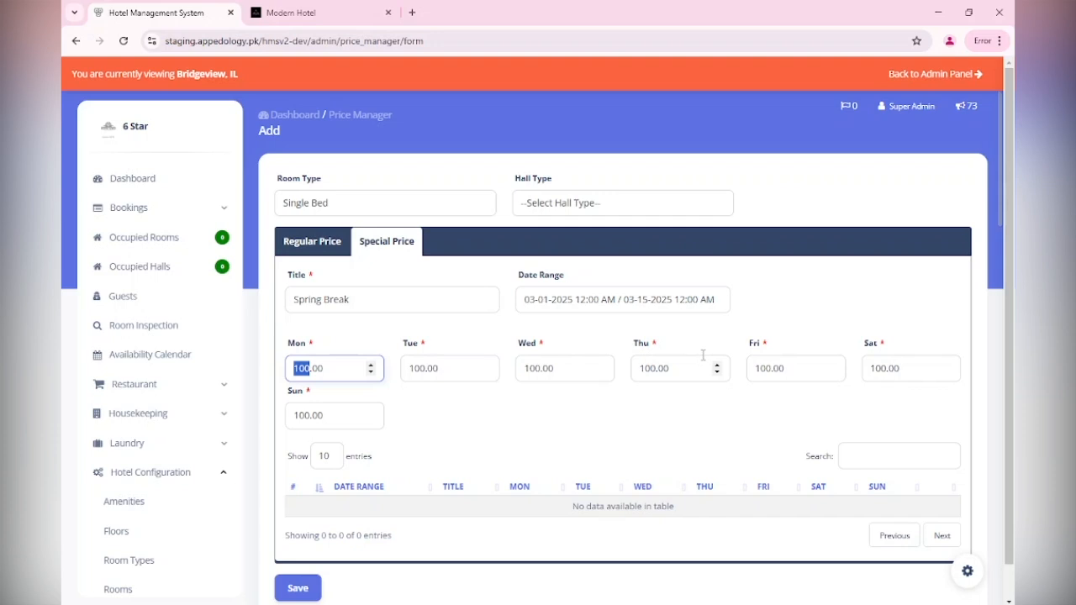
{"action": "type", "text": "40"}
{"action": "key", "text": "Tab"}
{"action": "type", "text": "4"}
{"action": "key", "text": "Tab"}
{"action": "type", "text": "40"}
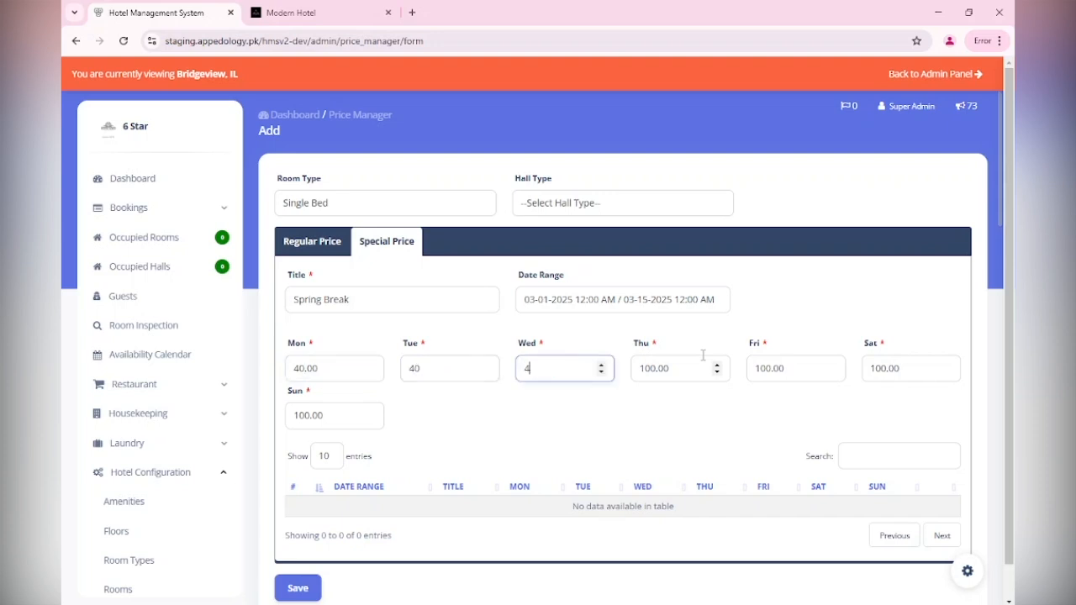
{"action": "key", "text": "Tab"}
{"action": "type", "text": "40"}
Set Friday–Sunday Spring Break prices to 60 and save the Single Bed pricing
{"action": "key", "text": "Tab"}
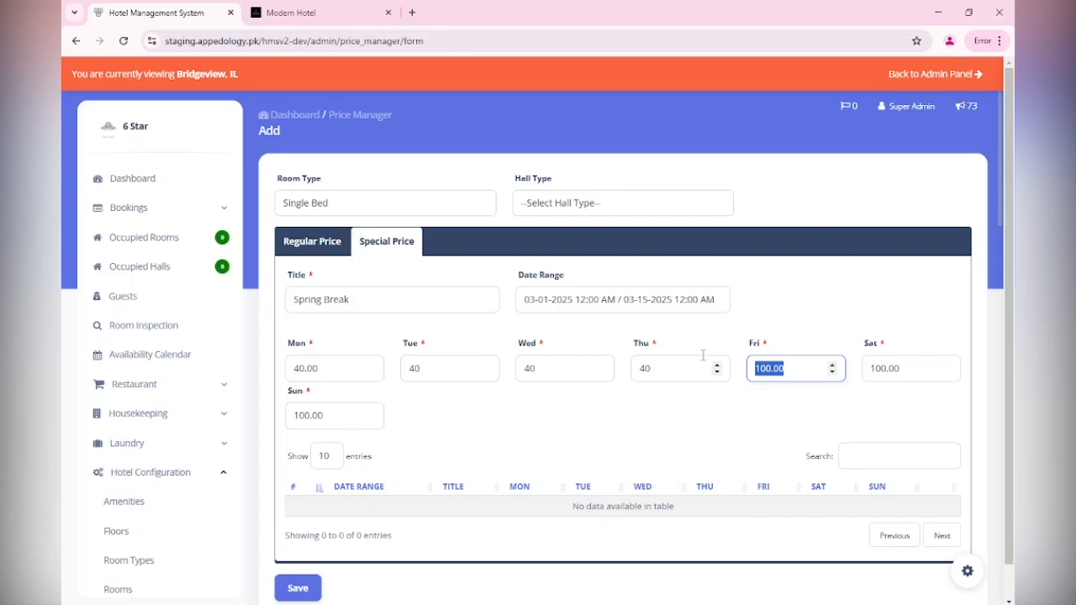
{"action": "type", "text": "60"}
{"action": "key", "text": "Tab"}
{"action": "type", "text": "60"}
{"action": "key", "text": "Tab"}
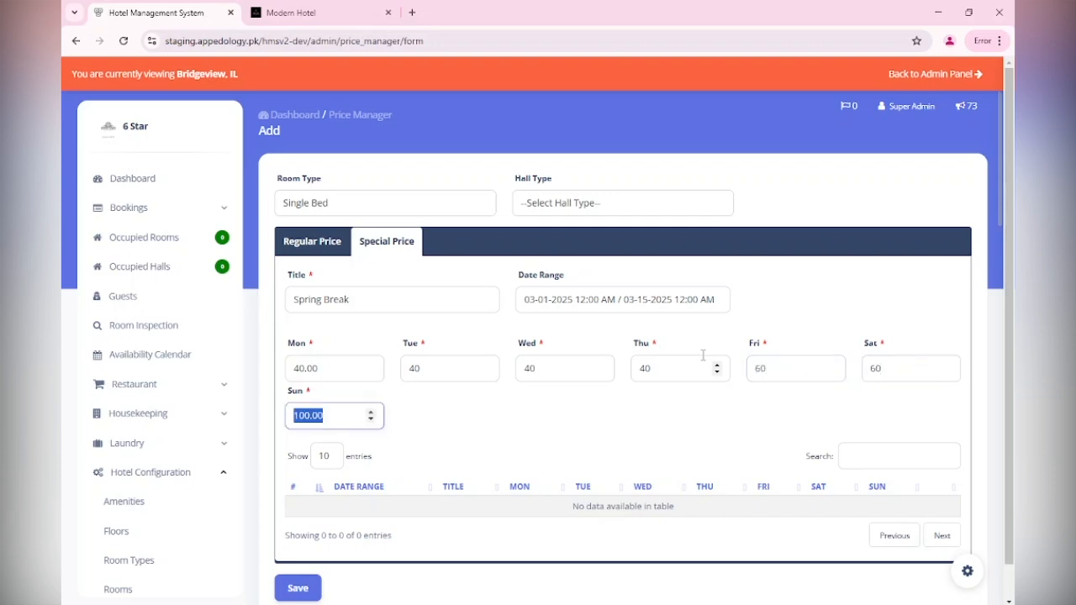
{"action": "type", "text": "60"}
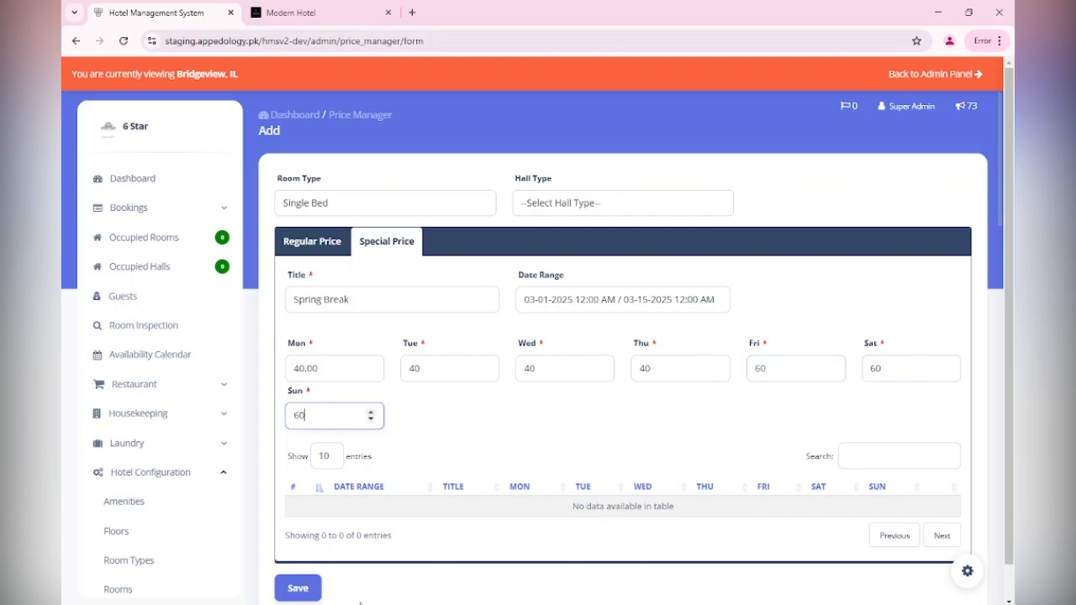
{"action": "left_click", "coordinate": [296, 590]}
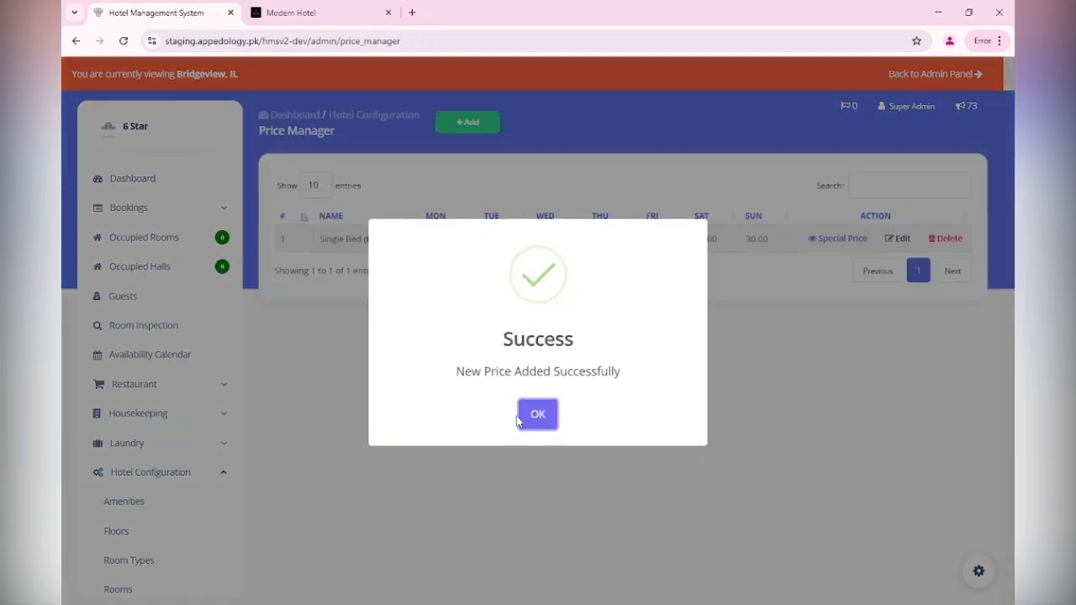
{"action": "left_click", "coordinate": [519, 419]}
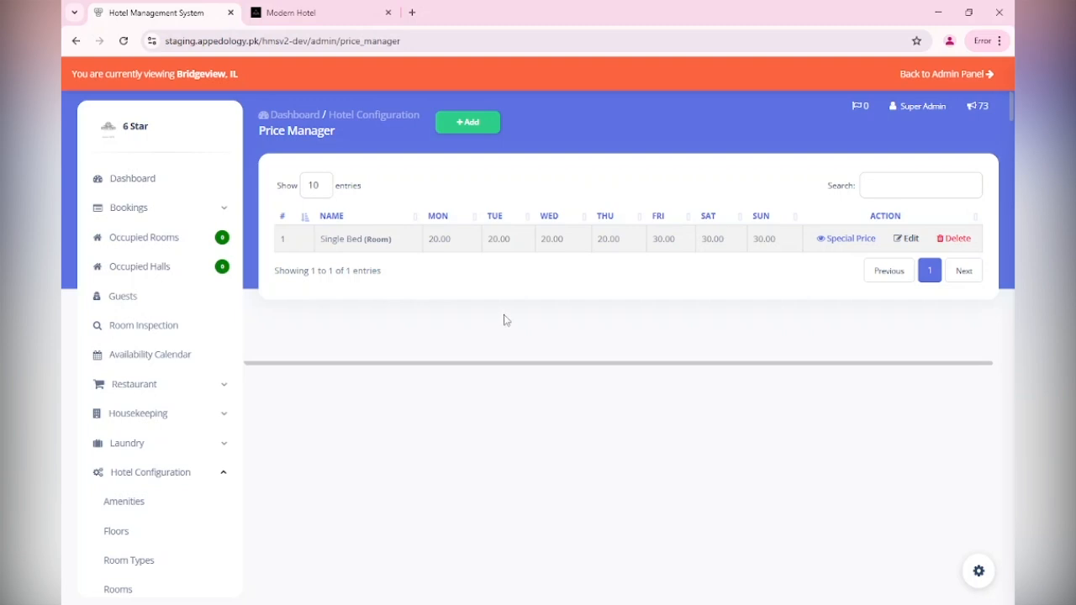
{"action": "left_click", "coordinate": [871, 242]}
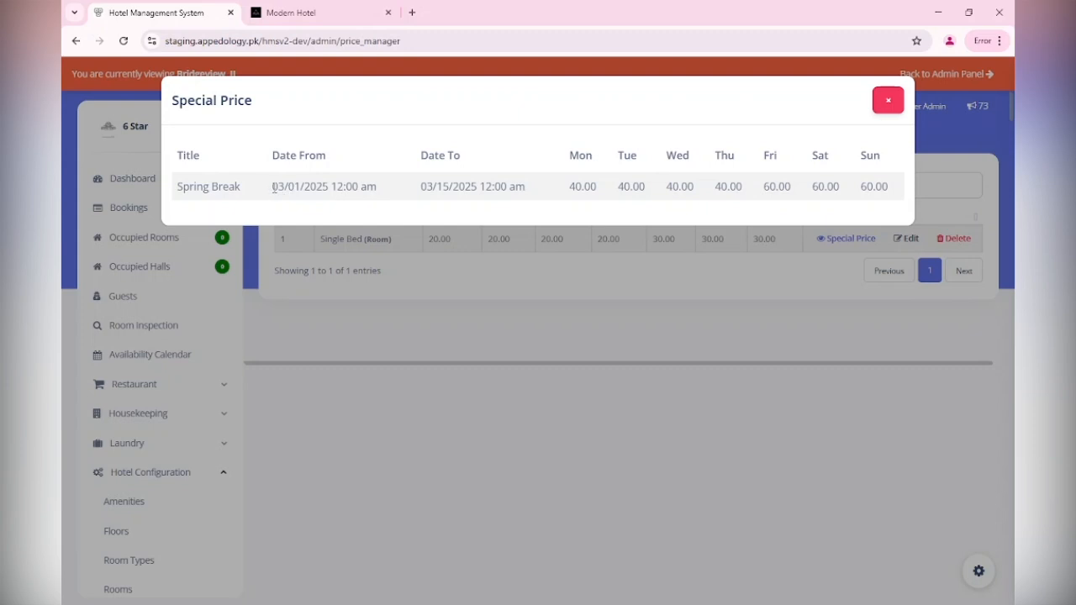
{"action": "left_click_drag", "start_coordinate": [272, 186], "coordinate": [334, 183]}
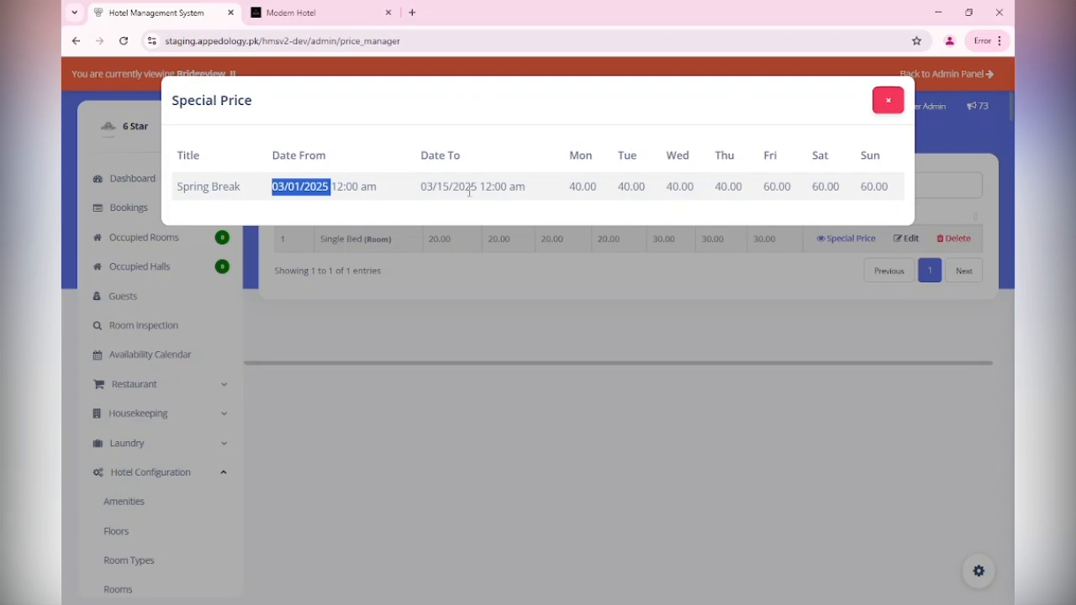
{"action": "left_click", "coordinate": [886, 101]}
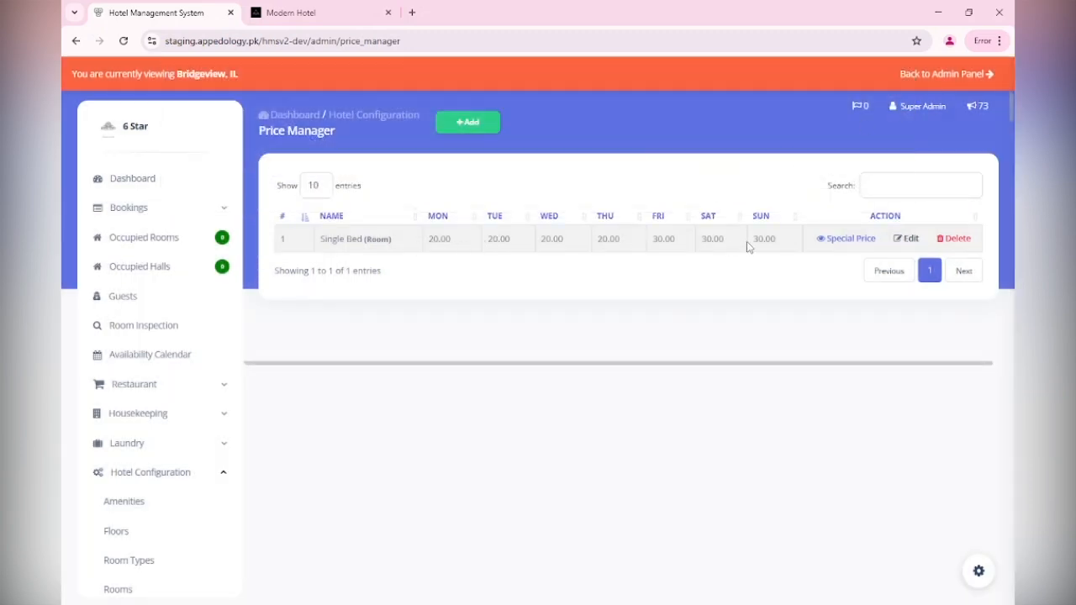
{"action": "left_click", "coordinate": [824, 240]}
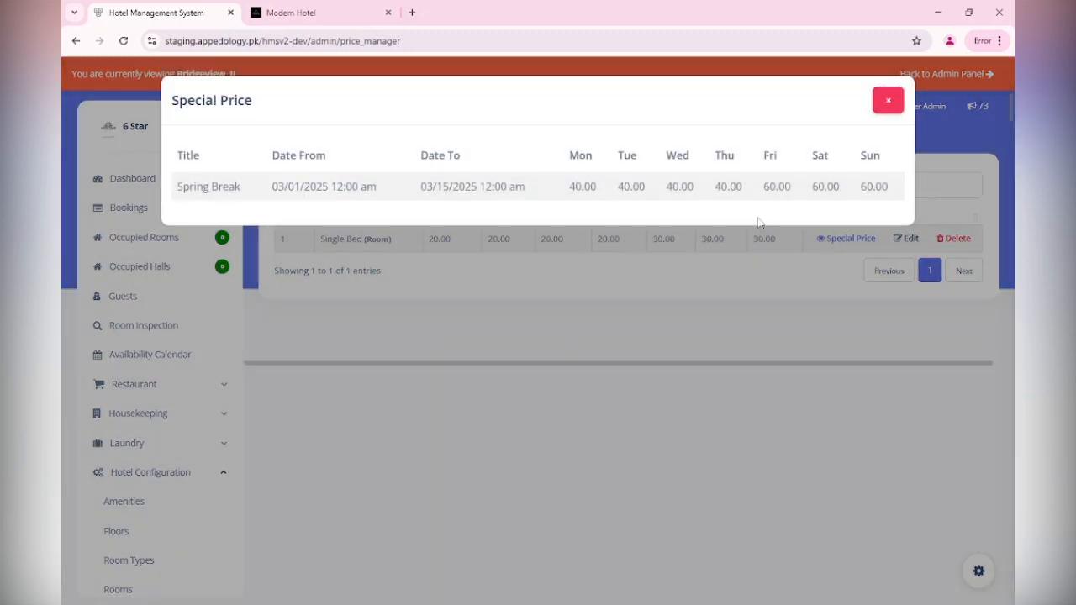
{"action": "left_click", "coordinate": [888, 101]}
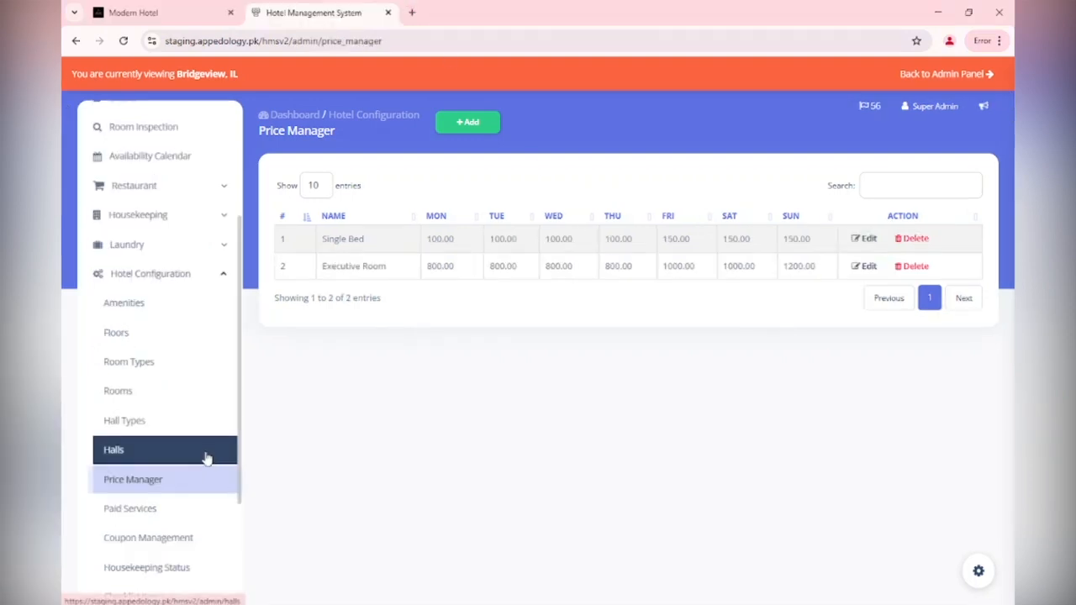
Open Paid Services to list the Pool and Spa services at 20.00 each
{"action": "left_click", "coordinate": [176, 524]}
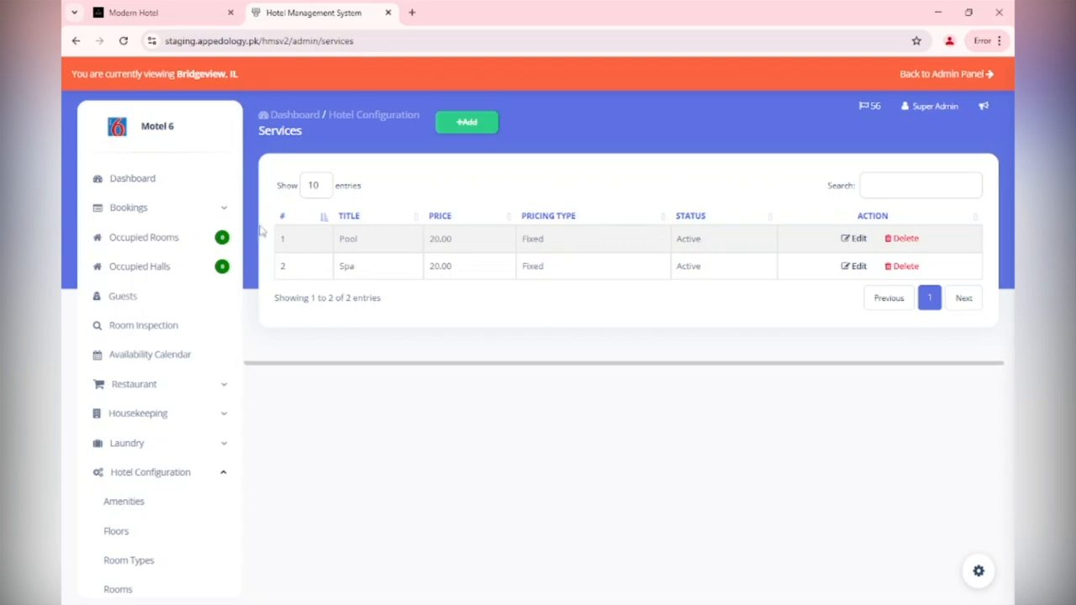
Add a Gym service for Superior Room, Double Bed King and Executive Room
{"action": "left_click", "coordinate": [468, 123]}
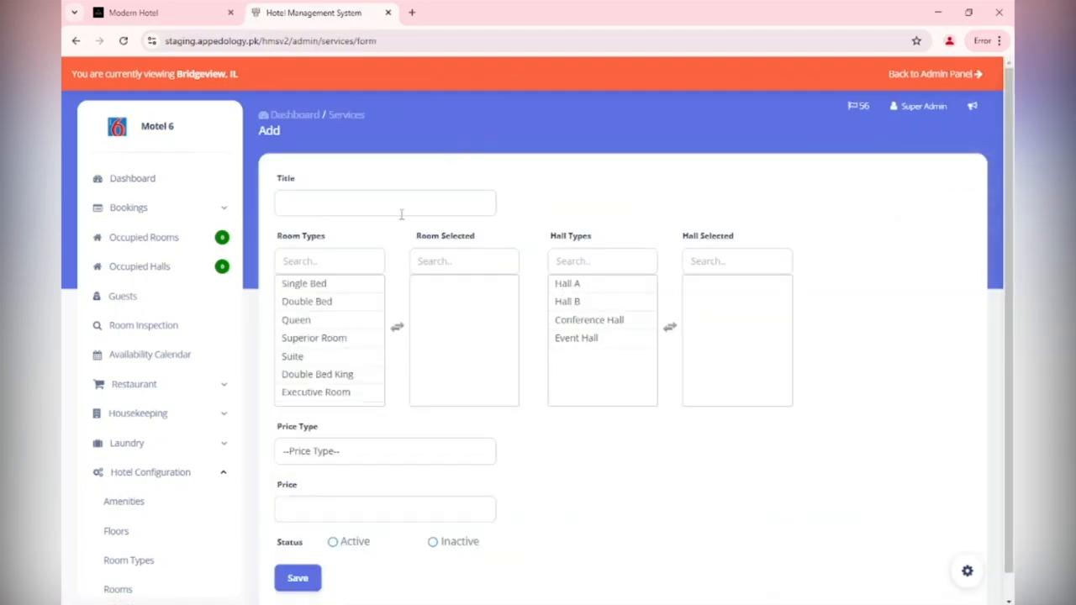
{"action": "left_click", "coordinate": [313, 210]}
{"action": "type", "text": "Gym"}
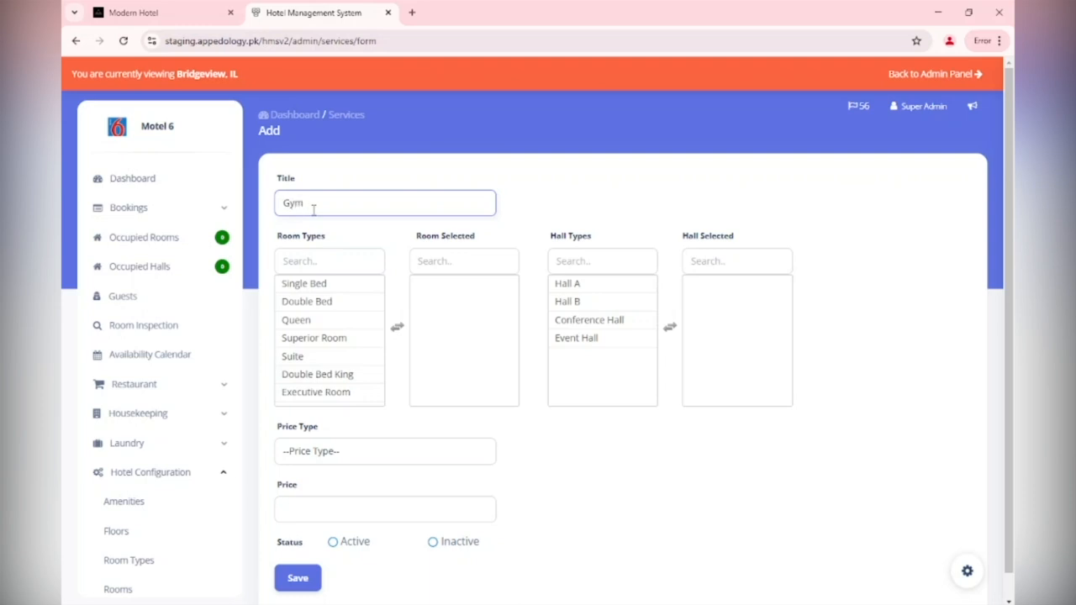
{"action": "left_click", "coordinate": [311, 283]}
{"action": "left_click", "coordinate": [339, 344]}
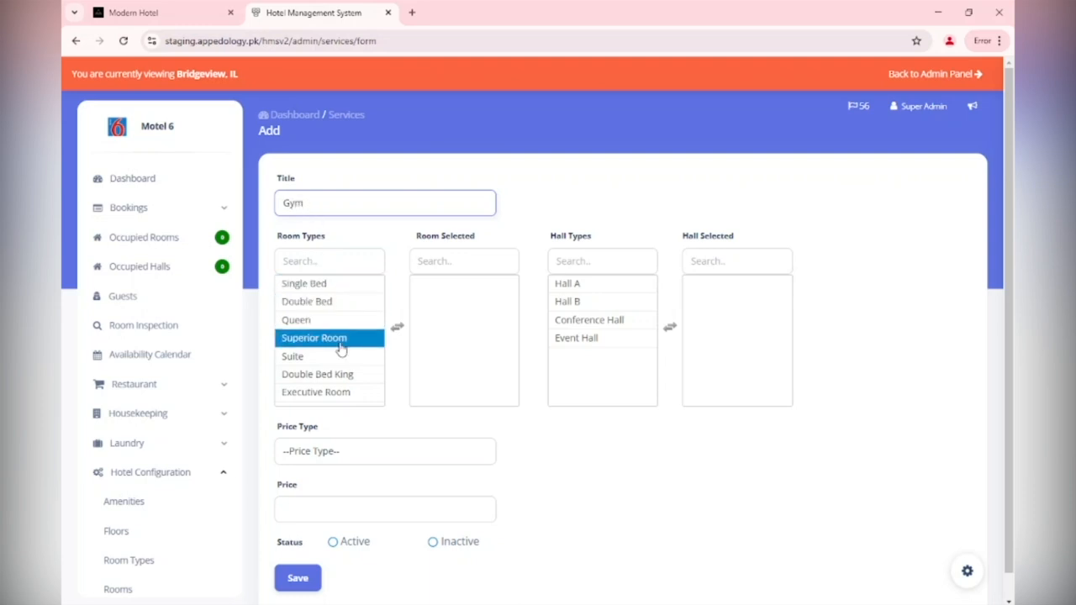
{"action": "double_click", "coordinate": [340, 346]}
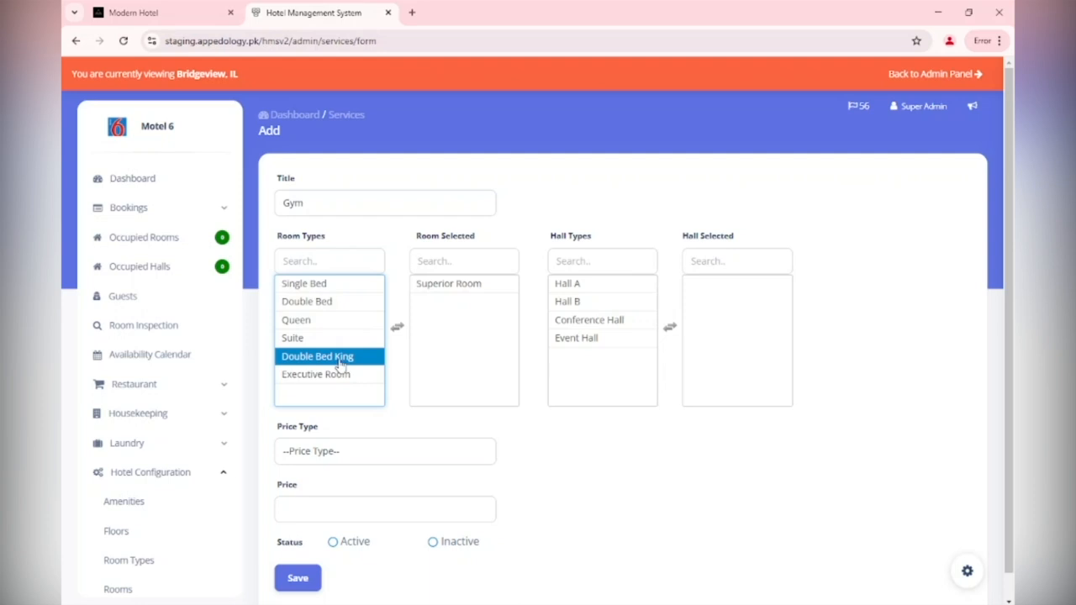
{"action": "double_click", "coordinate": [339, 362]}
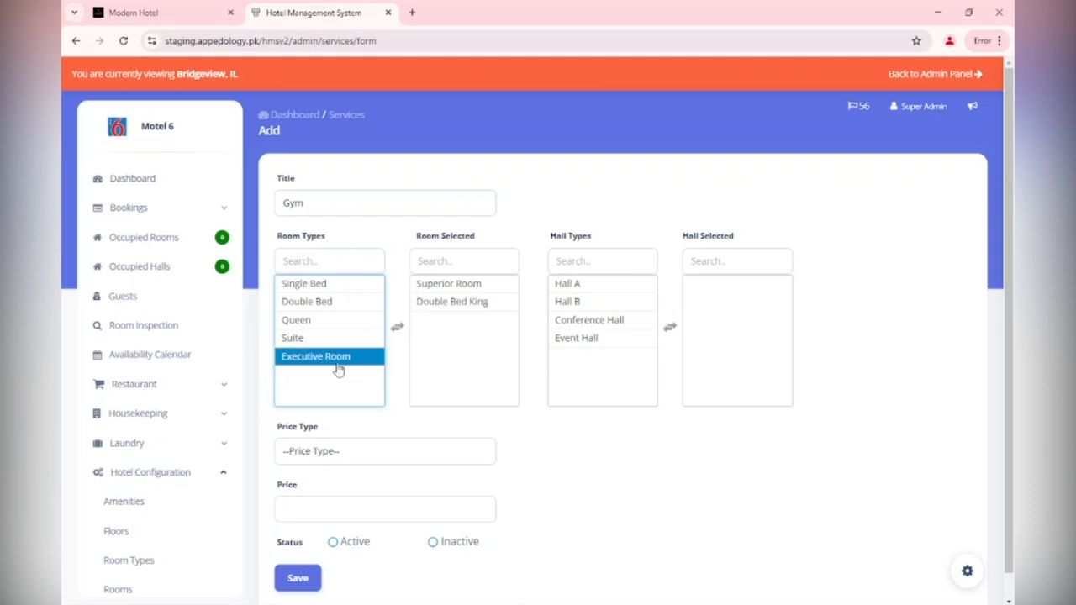
{"action": "double_click", "coordinate": [341, 366]}
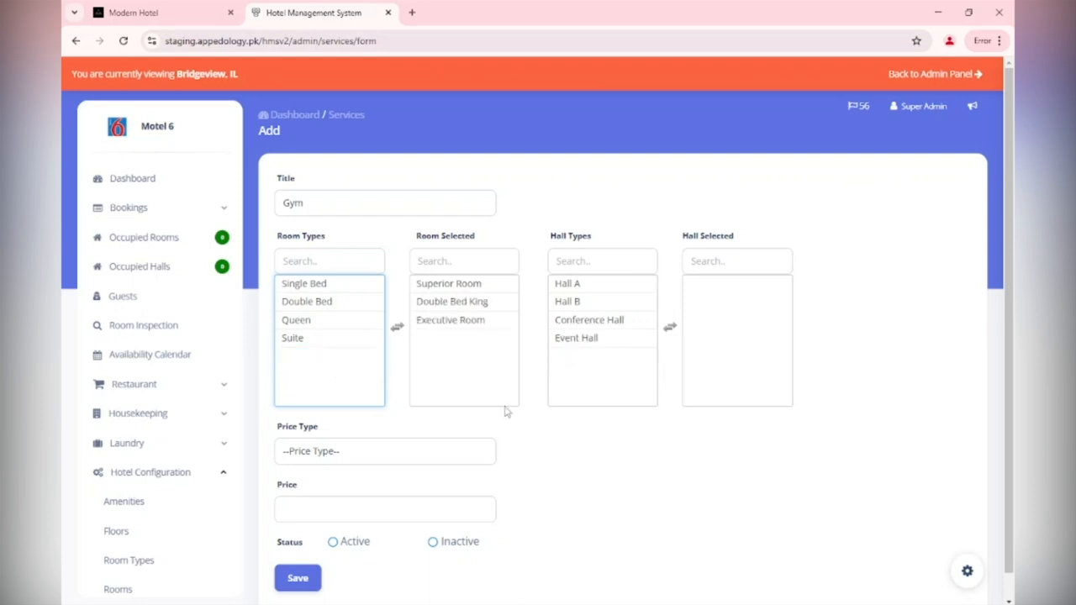
Price the Gym service at 50 Per Person, mark it Active, and save
{"action": "left_click", "coordinate": [457, 452]}
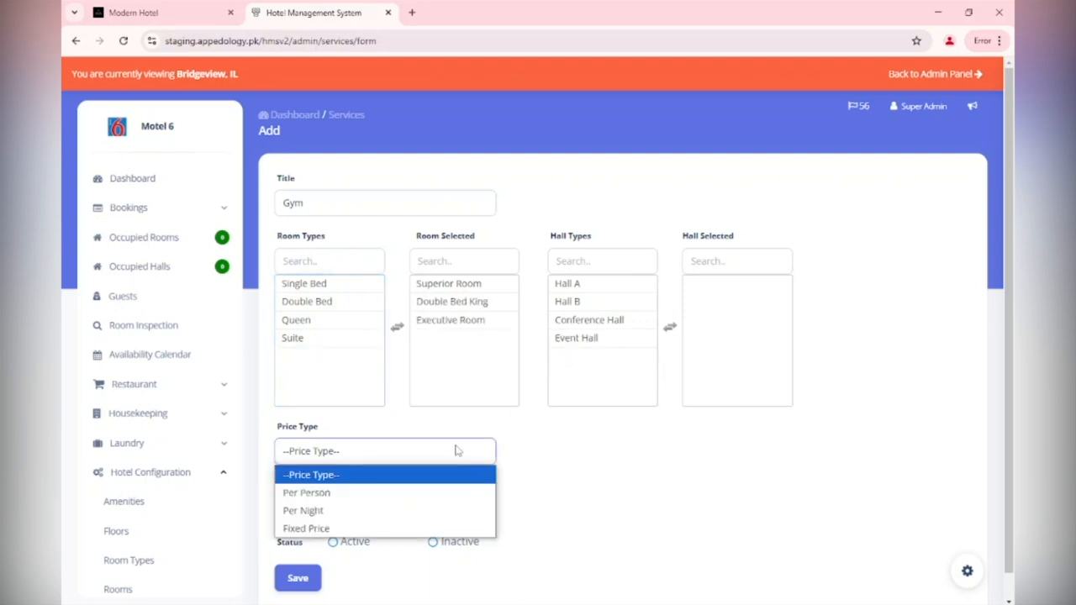
{"action": "left_click", "coordinate": [425, 494]}
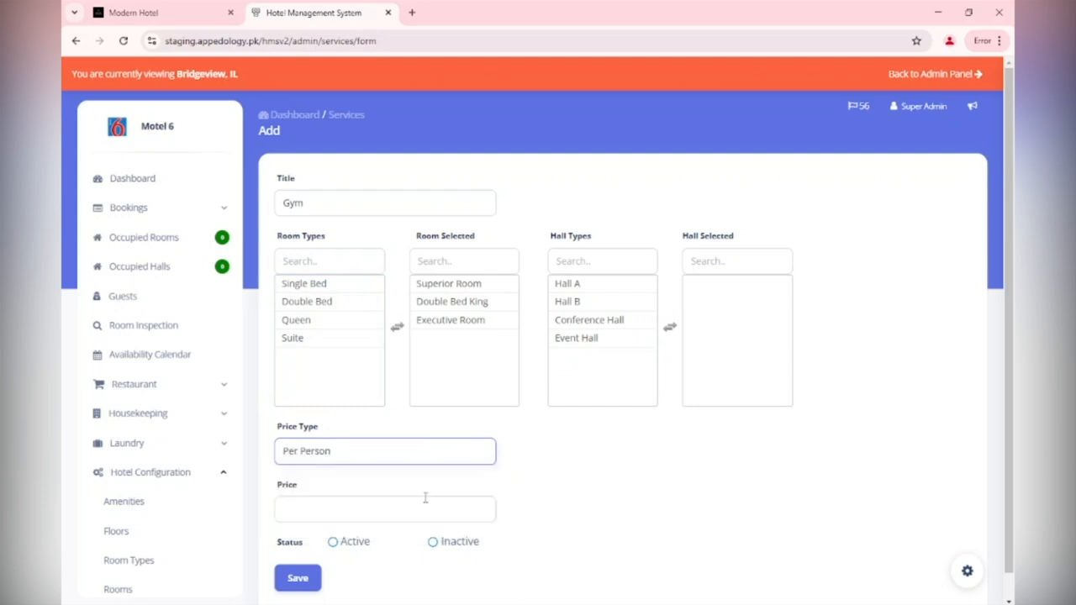
{"action": "left_click", "coordinate": [414, 508]}
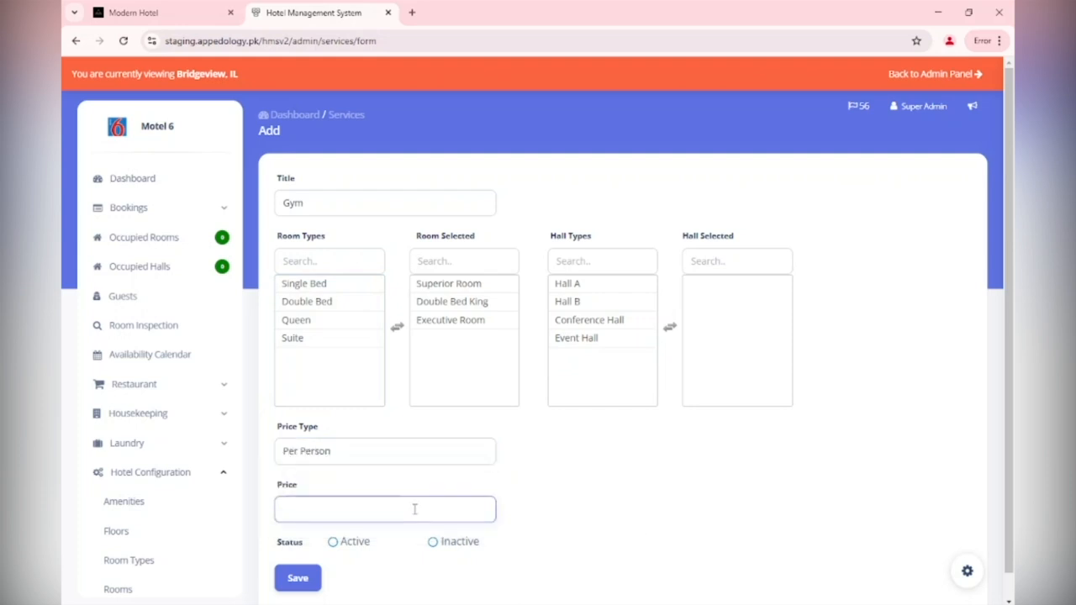
{"action": "type", "text": "50"}
{"action": "scroll", "coordinate": [416, 505], "scroll_direction": "down", "scroll_amount": 1}
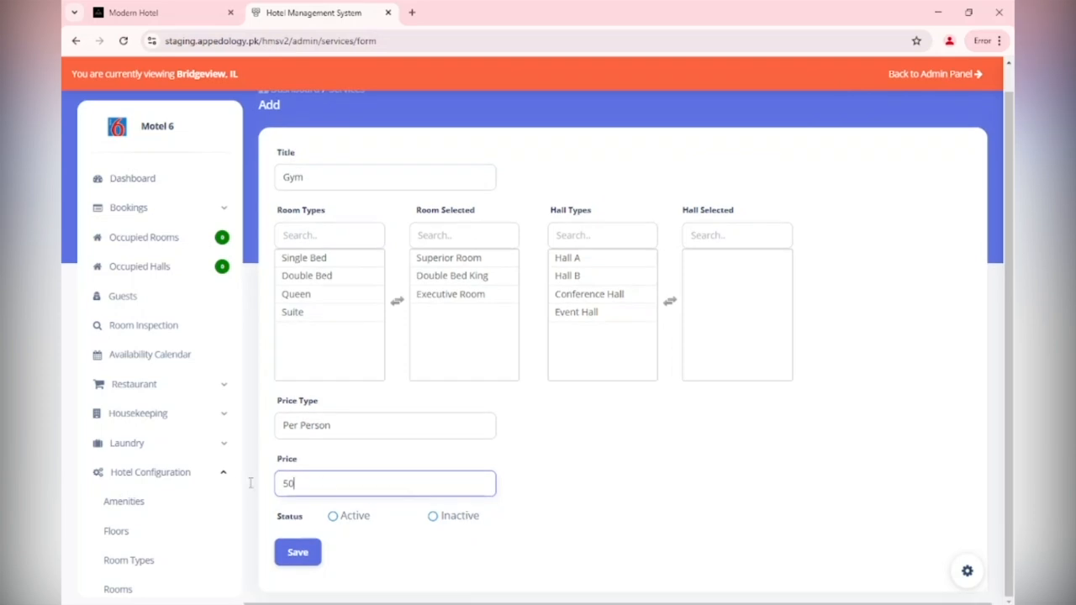
{"action": "left_click", "coordinate": [333, 517]}
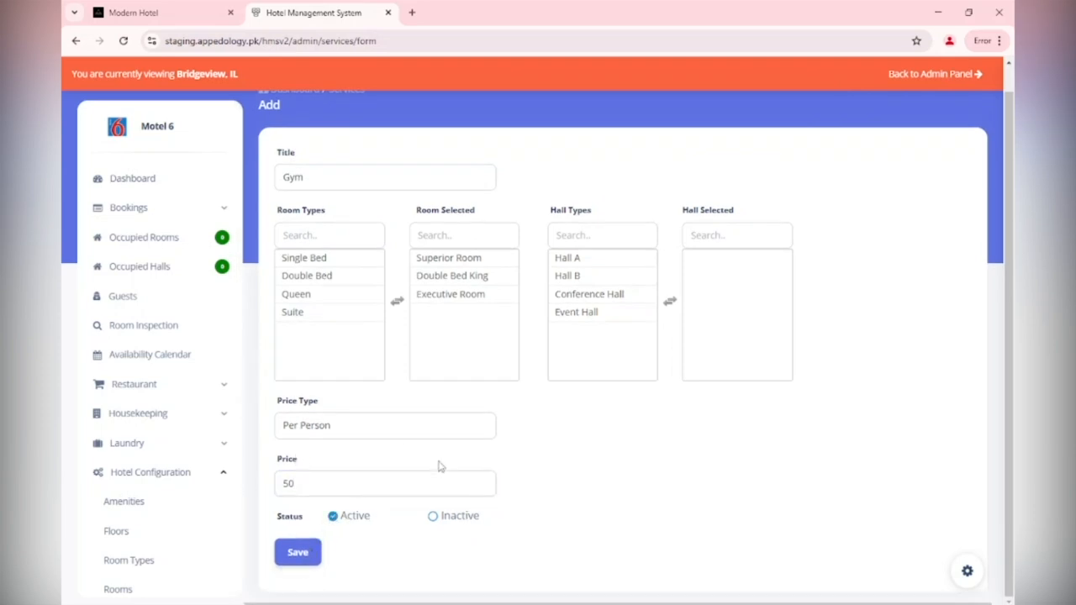
{"action": "left_click", "coordinate": [326, 284]}
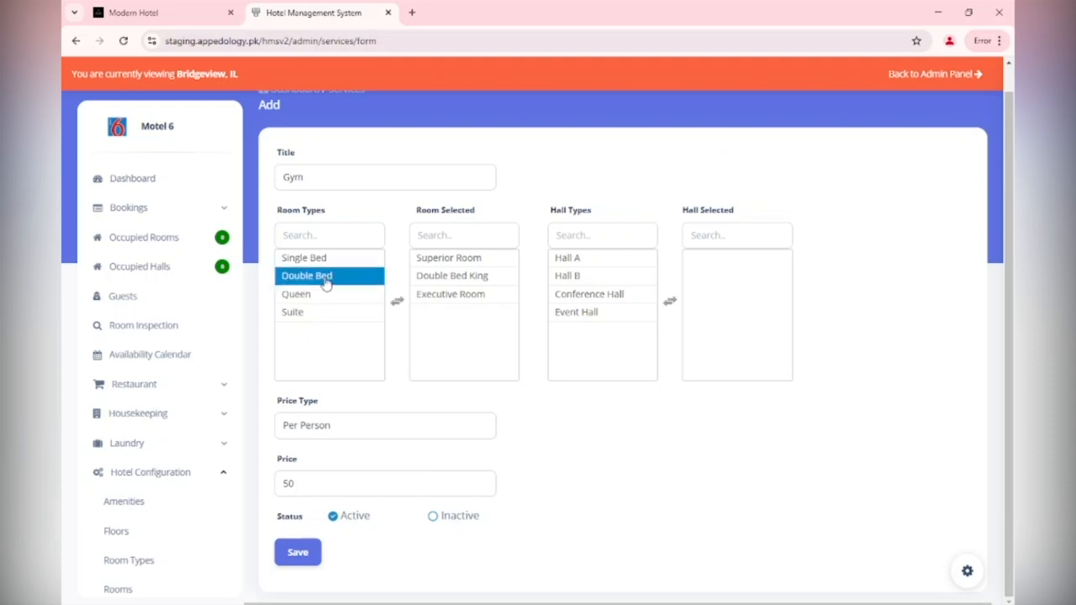
{"action": "left_click", "coordinate": [326, 284]}
{"action": "left_click", "coordinate": [356, 264]}
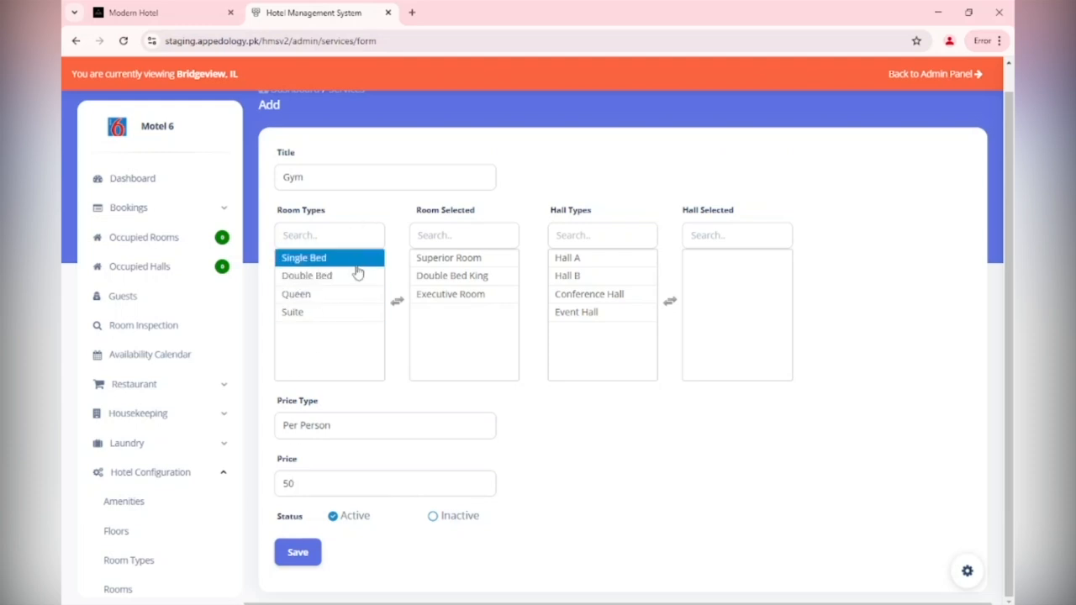
{"action": "left_click", "coordinate": [471, 260]}
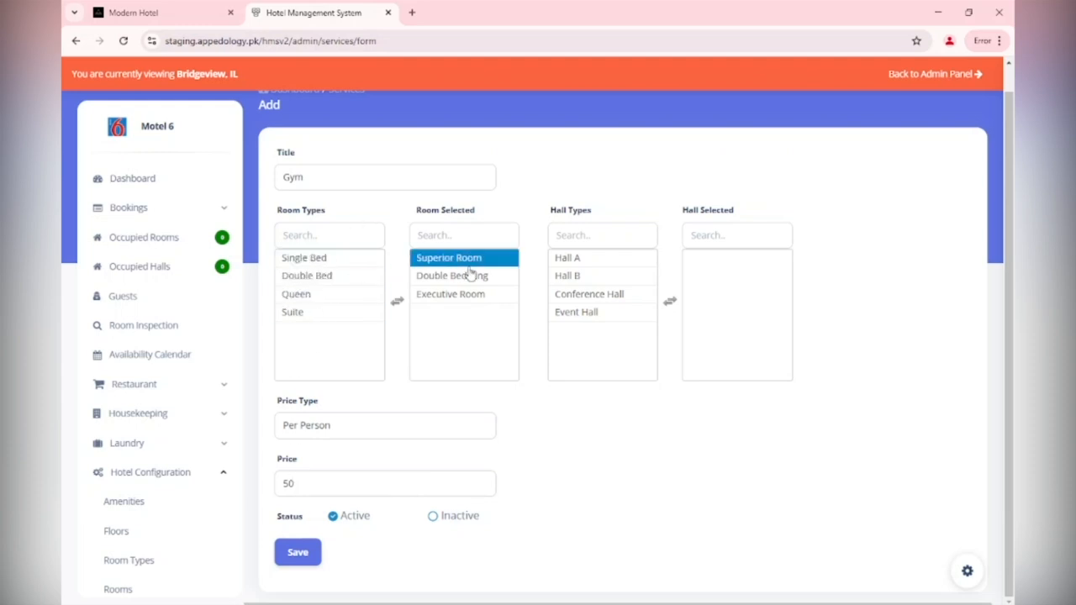
{"action": "left_click", "coordinate": [291, 558]}
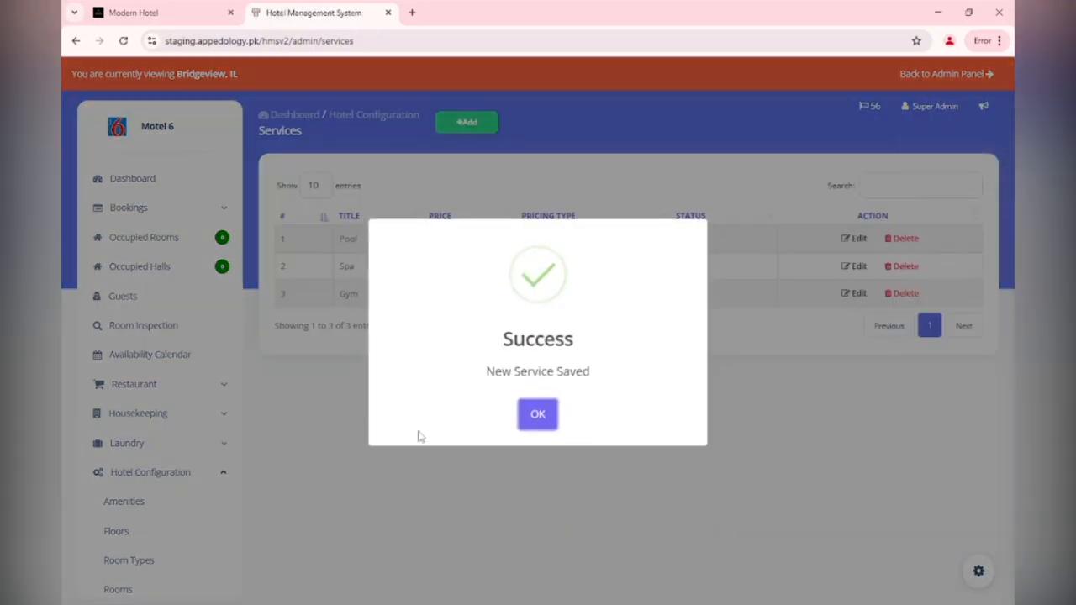
Open Coupon Management showing the Ten Percent Off and expired 10 Percent Discount coupons
{"action": "left_click", "coordinate": [543, 418]}
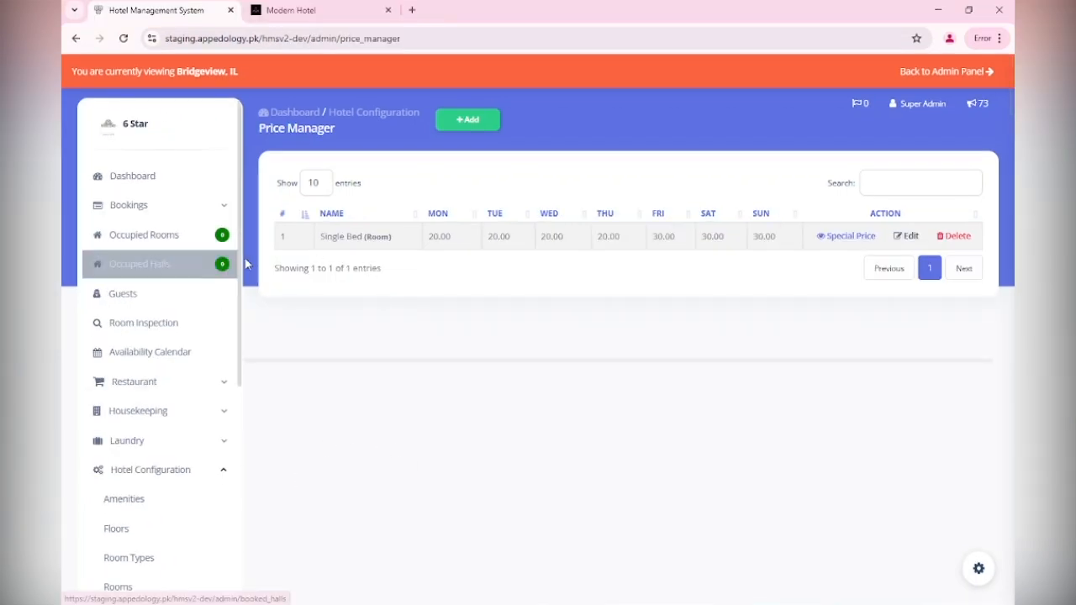
{"action": "scroll", "coordinate": [227, 427], "scroll_direction": "down", "scroll_amount": 3}
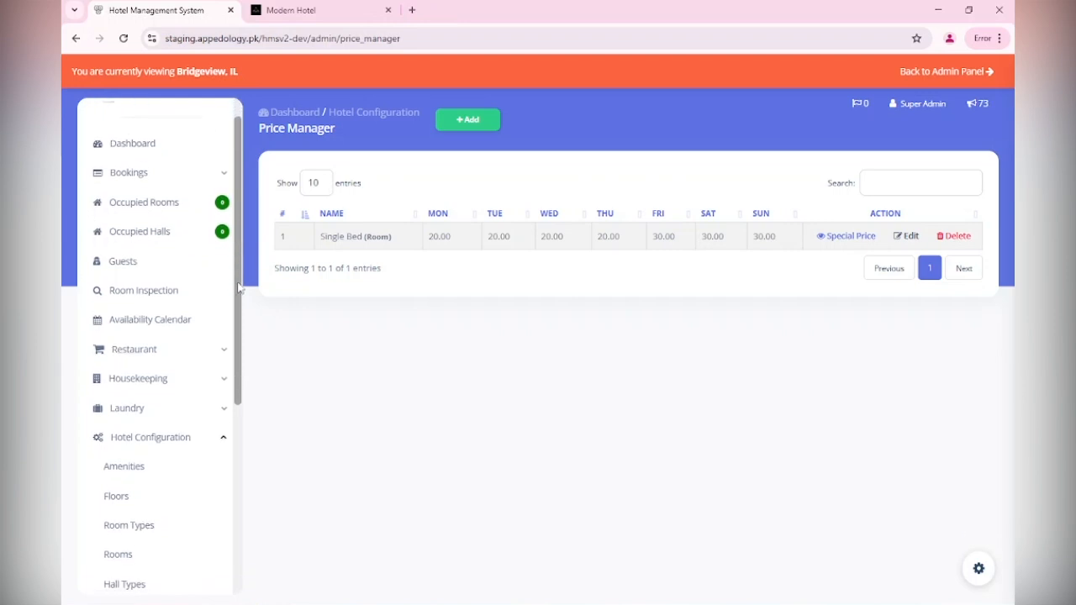
{"action": "scroll", "coordinate": [226, 437], "scroll_direction": "down", "scroll_amount": 1}
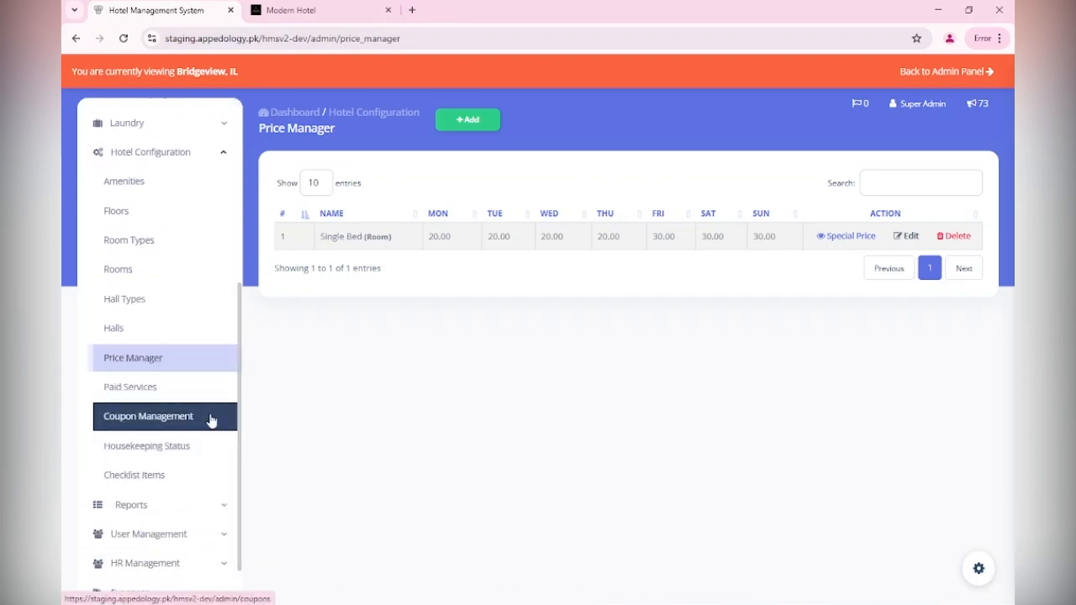
{"action": "left_click", "coordinate": [211, 418]}
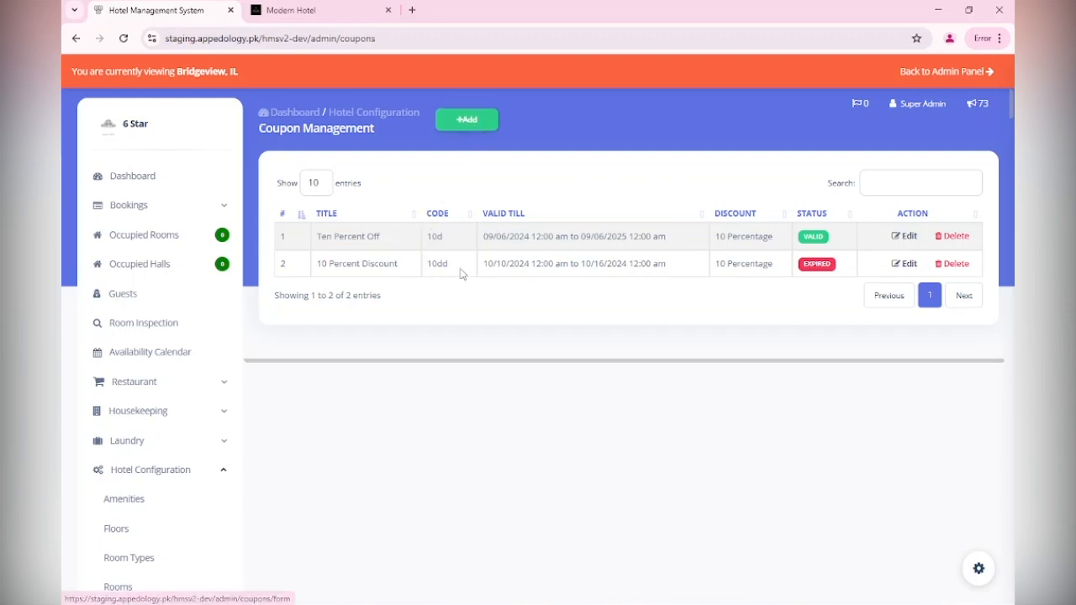
Start a new coupon titled '15% Off Christmas' and move to its description
{"action": "left_click", "coordinate": [464, 122]}
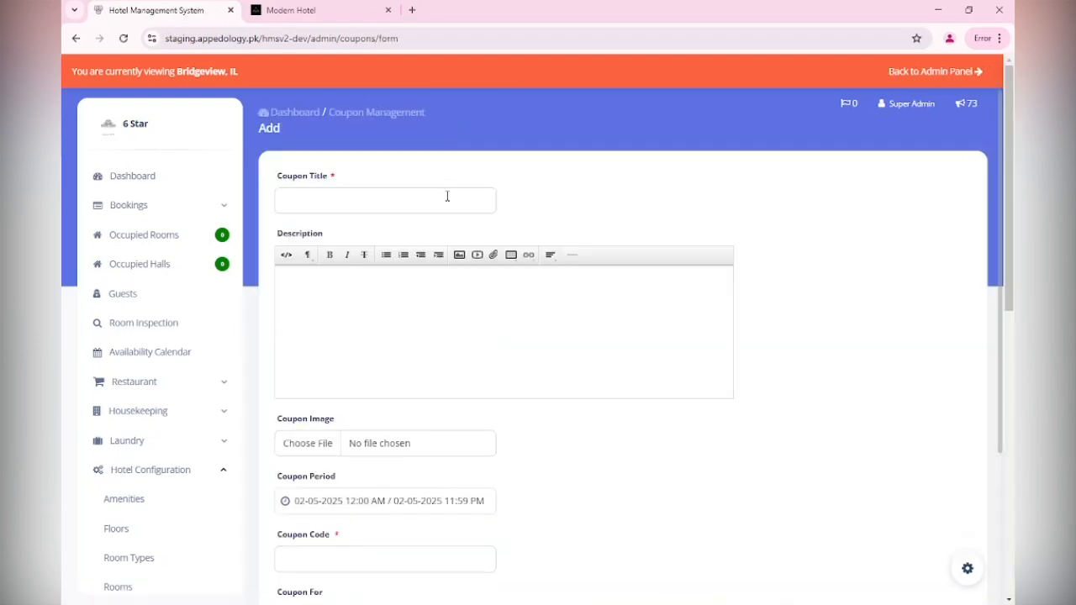
{"action": "left_click", "coordinate": [446, 196]}
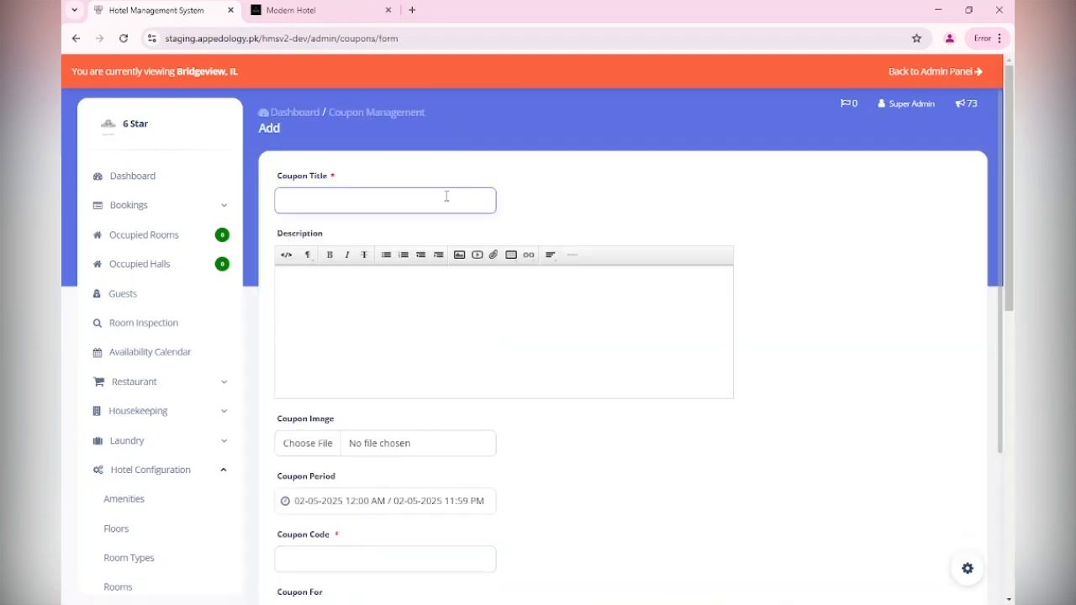
{"action": "type", "text": "15% Off"}
{"action": "type", "text": "Christmas"}
{"action": "left_click", "coordinate": [414, 311]}
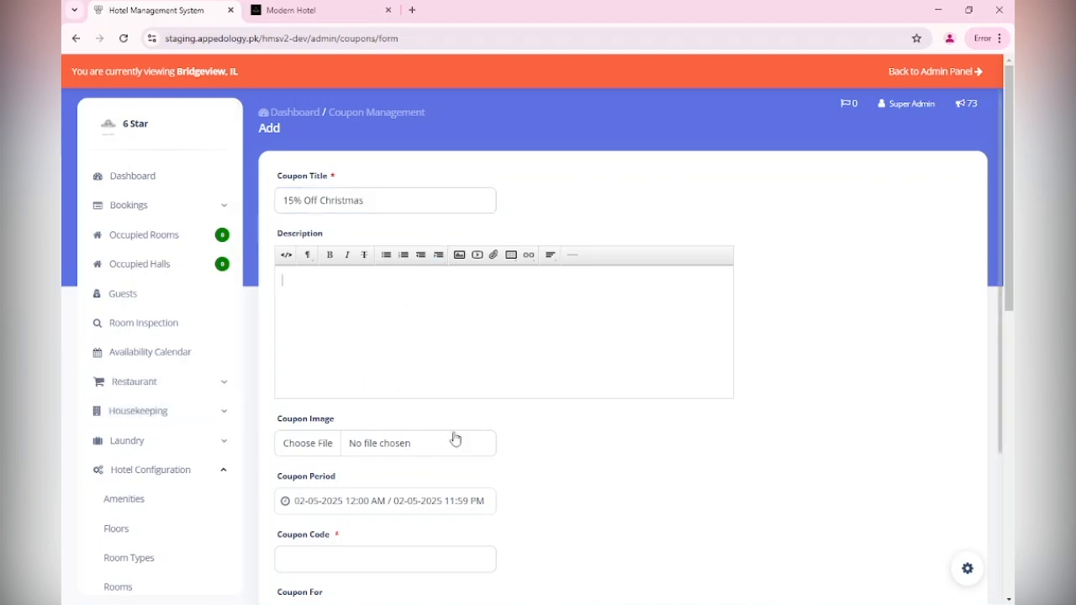
{"action": "scroll", "coordinate": [454, 437], "scroll_direction": "down", "scroll_amount": 1}
{"action": "scroll", "coordinate": [339, 298], "scroll_direction": "up", "scroll_amount": 1}
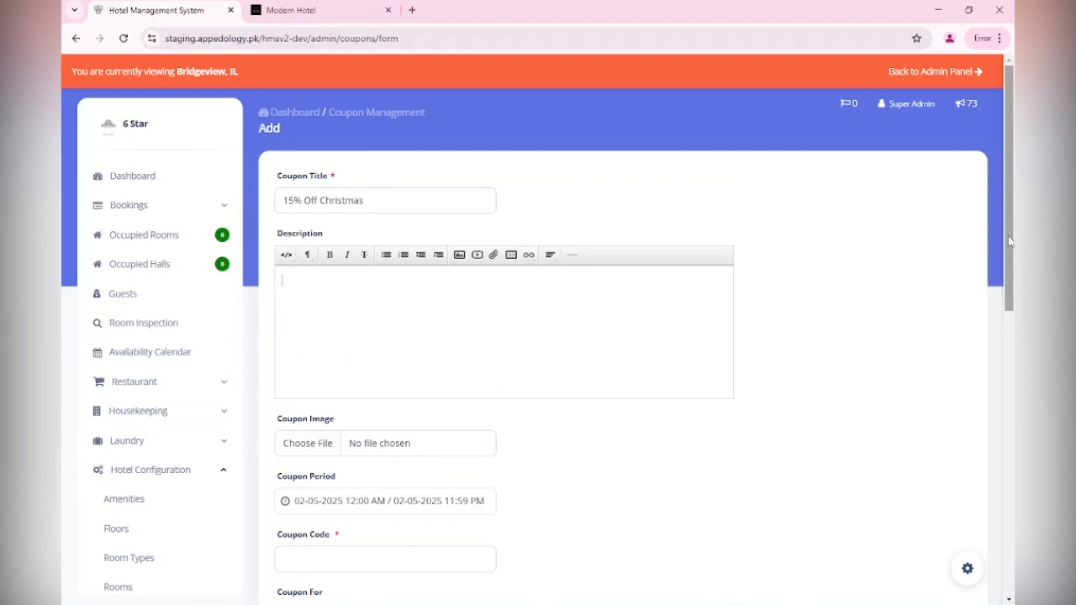
{"action": "scroll", "coordinate": [1008, 280], "scroll_direction": "down", "scroll_amount": 2}
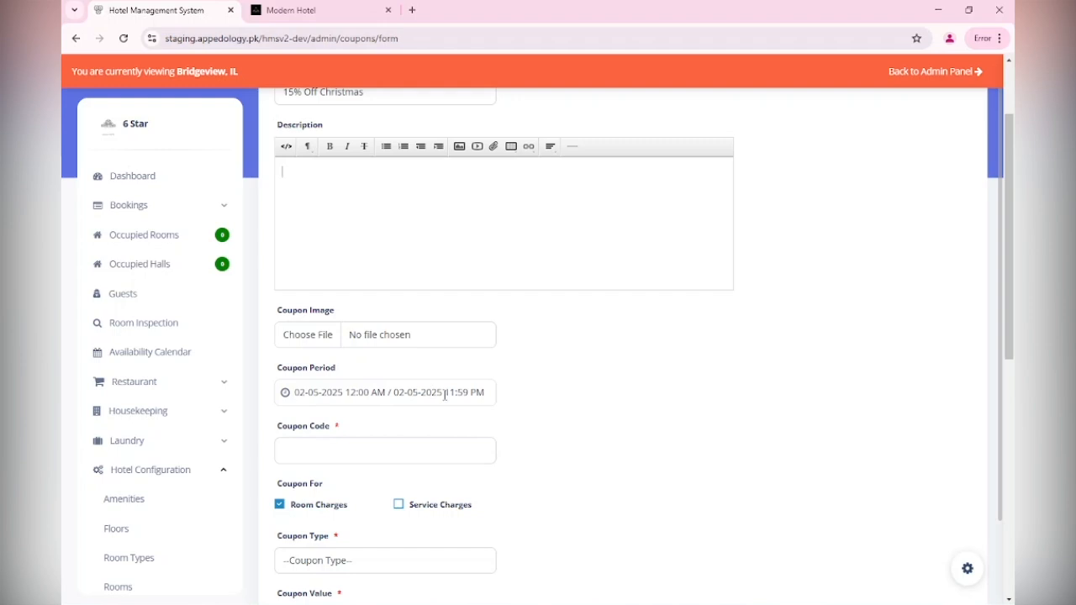
Pick December 15 to December 31, 2025 as the coupon period in the calendar
{"action": "left_click", "coordinate": [444, 393]}
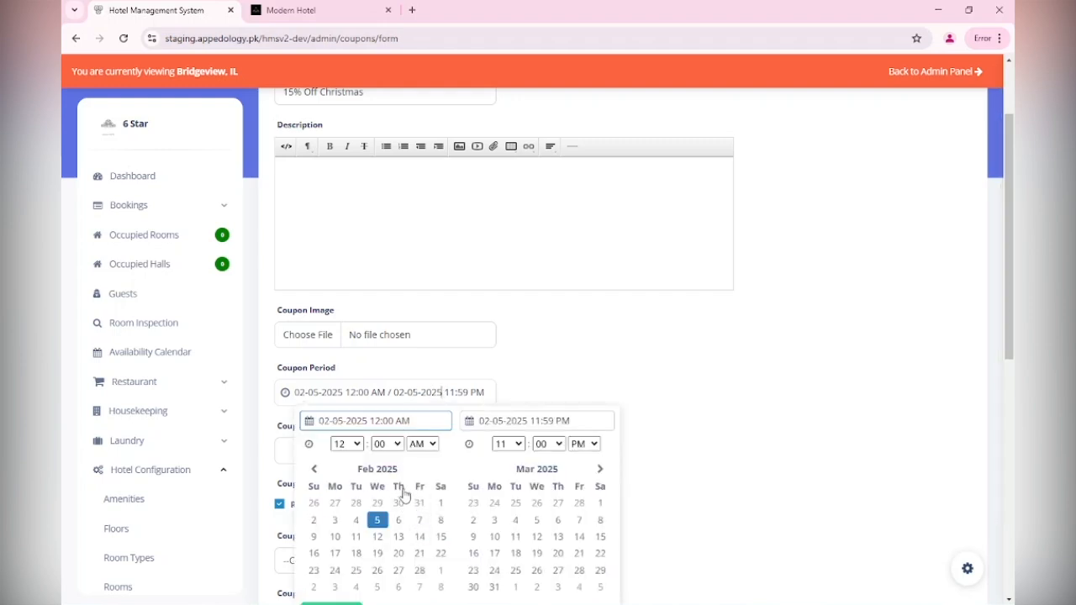
{"action": "left_click", "coordinate": [602, 471]}
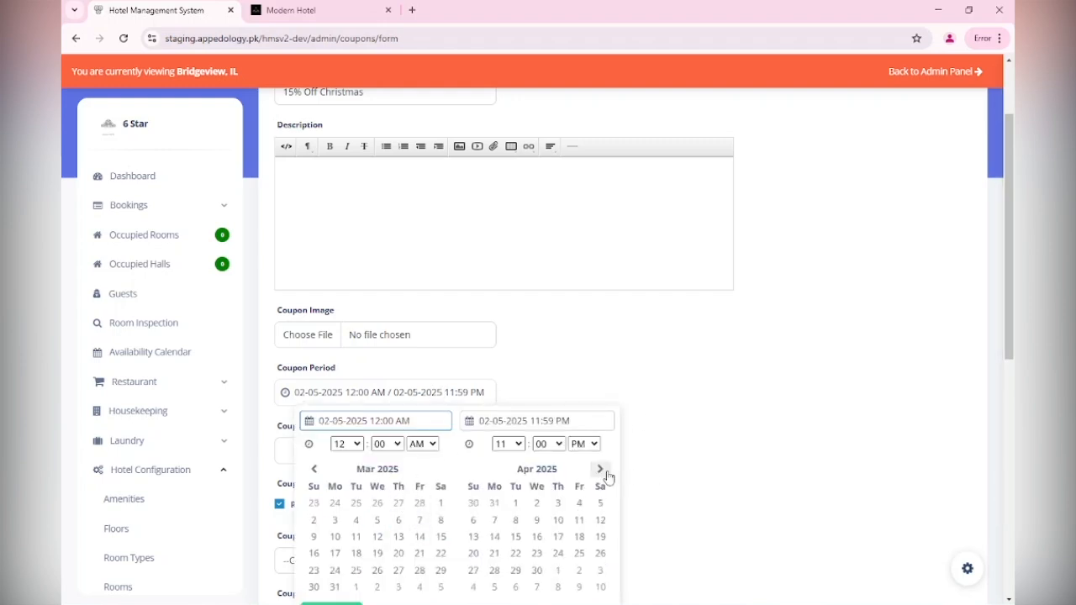
{"action": "left_click", "coordinate": [602, 472]}
{"action": "left_click", "coordinate": [602, 472]}
{"action": "left_click", "coordinate": [602, 471]}
{"action": "left_click", "coordinate": [601, 472]}
{"action": "left_click", "coordinate": [602, 472]}
{"action": "left_click", "coordinate": [602, 472]}
{"action": "left_click", "coordinate": [602, 472]}
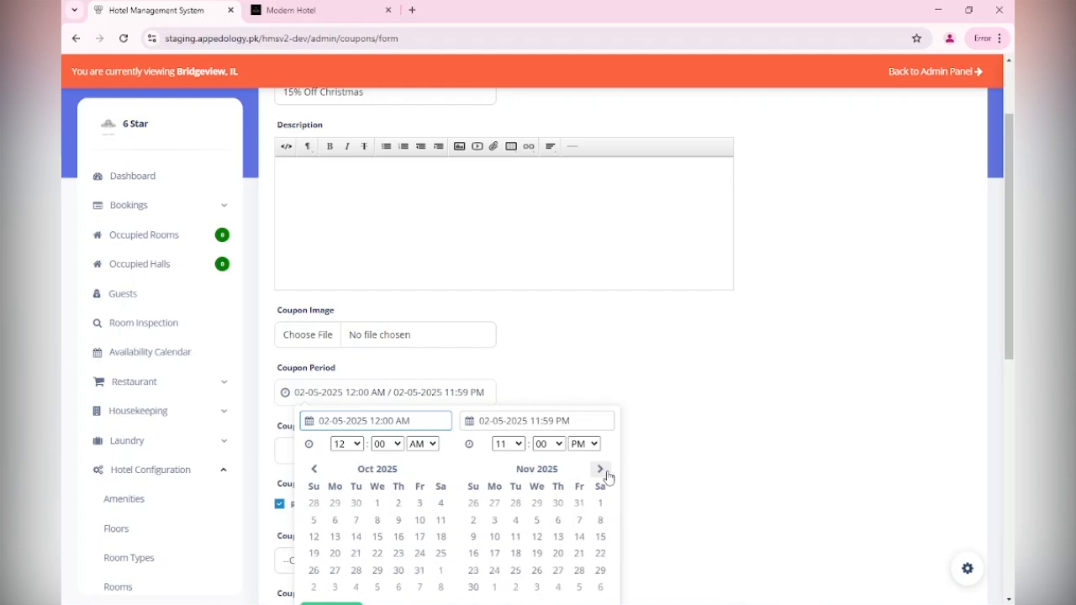
{"action": "left_click", "coordinate": [602, 472]}
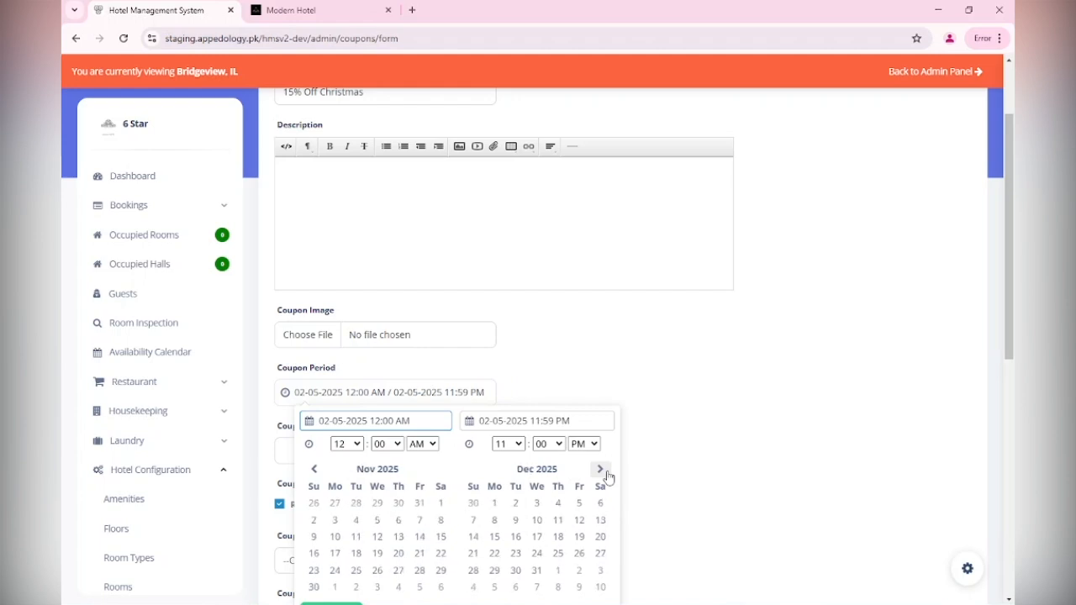
{"action": "left_click", "coordinate": [496, 539]}
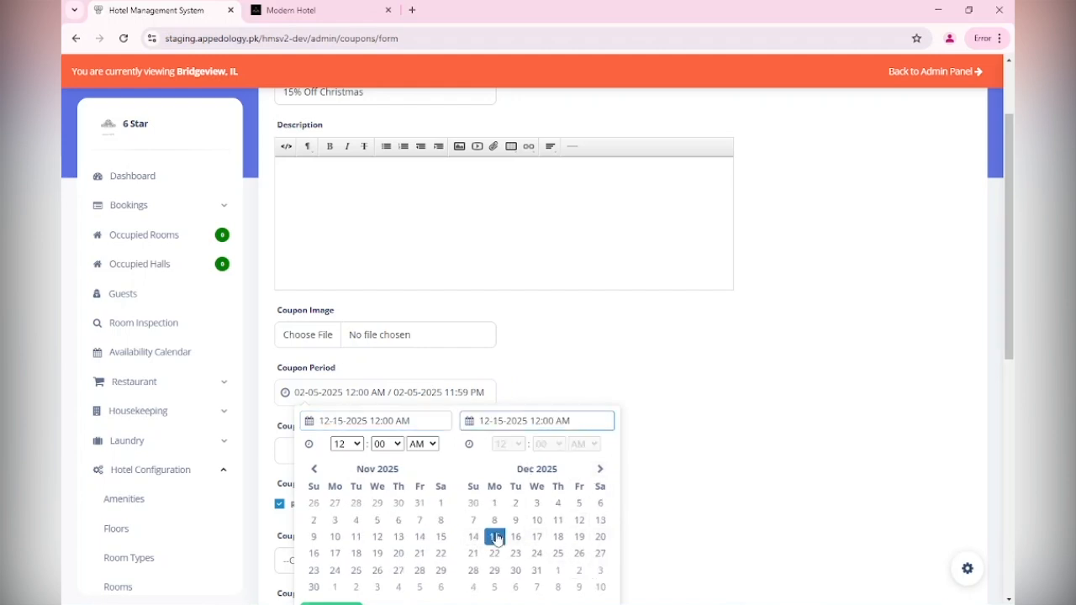
{"action": "left_click", "coordinate": [537, 570]}
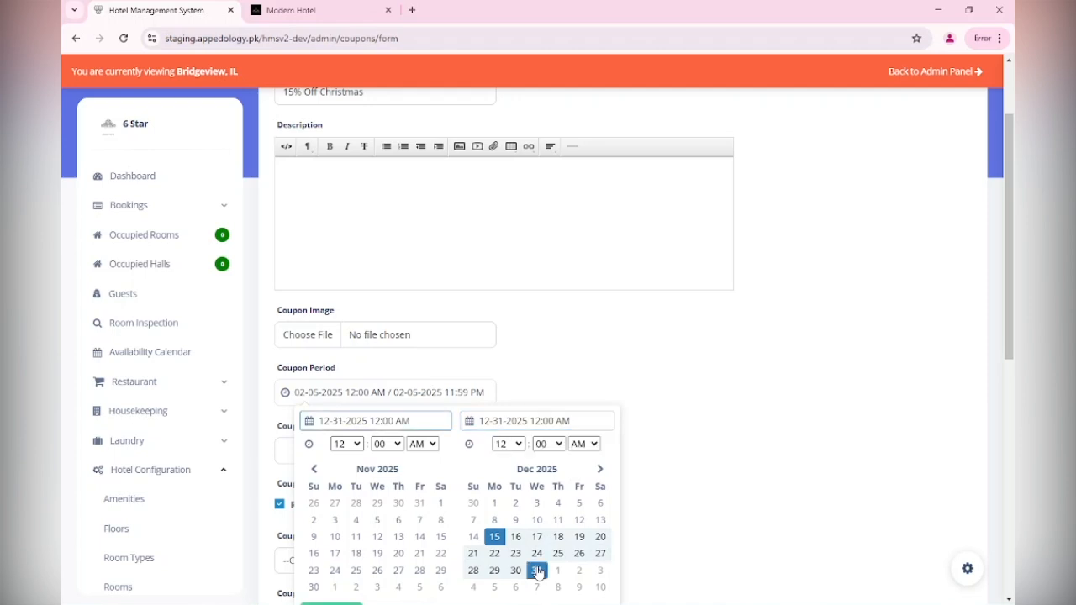
{"action": "scroll", "coordinate": [683, 490], "scroll_direction": "down", "scroll_amount": 1}
{"action": "scroll", "coordinate": [991, 212], "scroll_direction": "up", "scroll_amount": 2}
{"action": "left_click", "coordinate": [991, 213]}
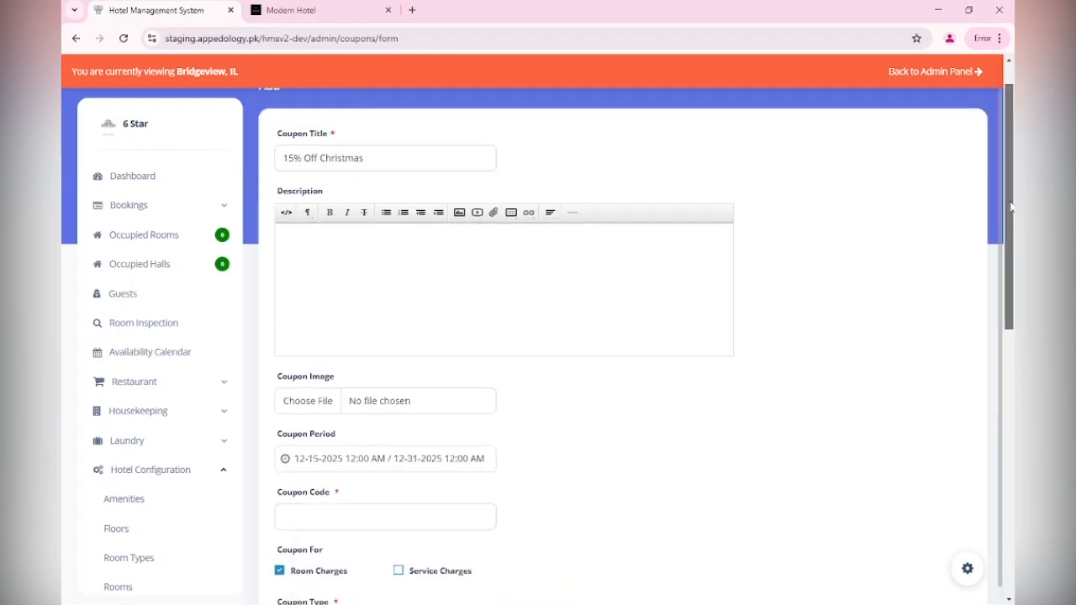
{"action": "scroll", "coordinate": [941, 288], "scroll_direction": "down", "scroll_amount": 5}
{"action": "left_click", "coordinate": [351, 156]}
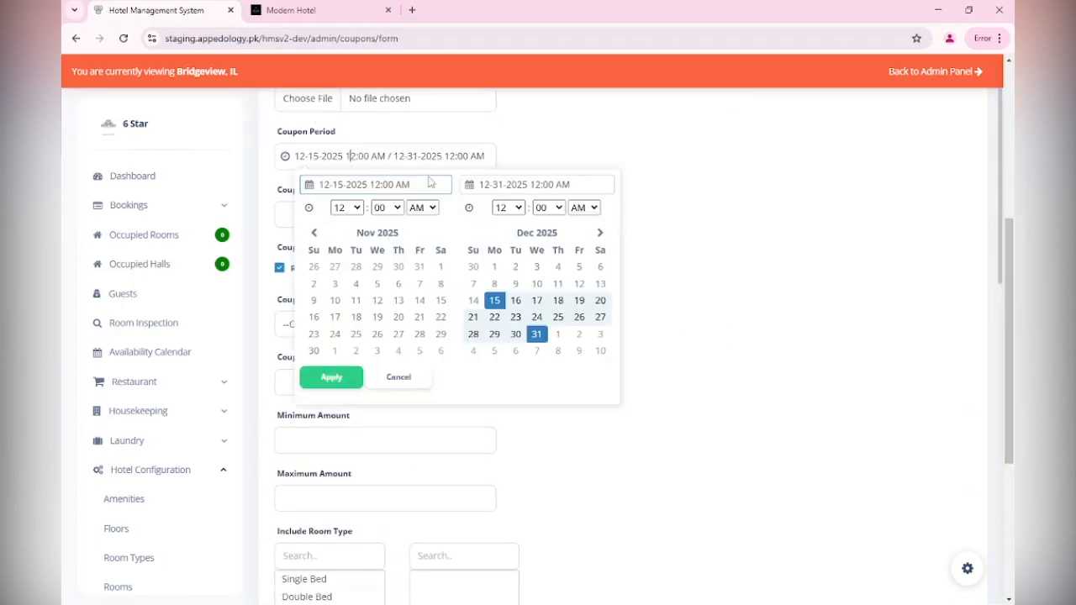
Apply the December 15–31 period and enter coupon code 15offHoliday
{"action": "left_click", "coordinate": [328, 383]}
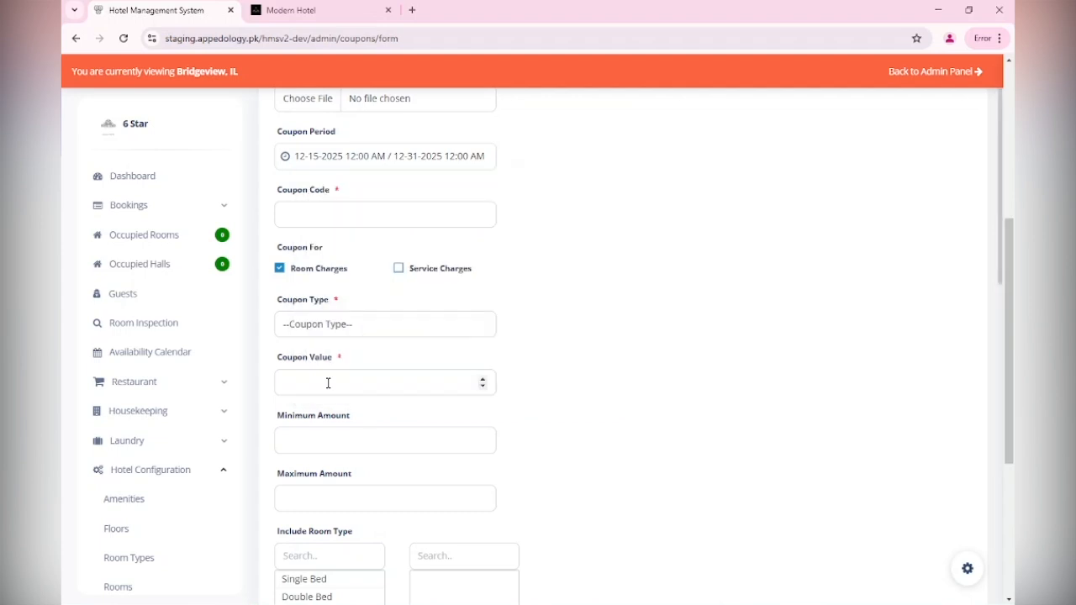
{"action": "left_click", "coordinate": [367, 213]}
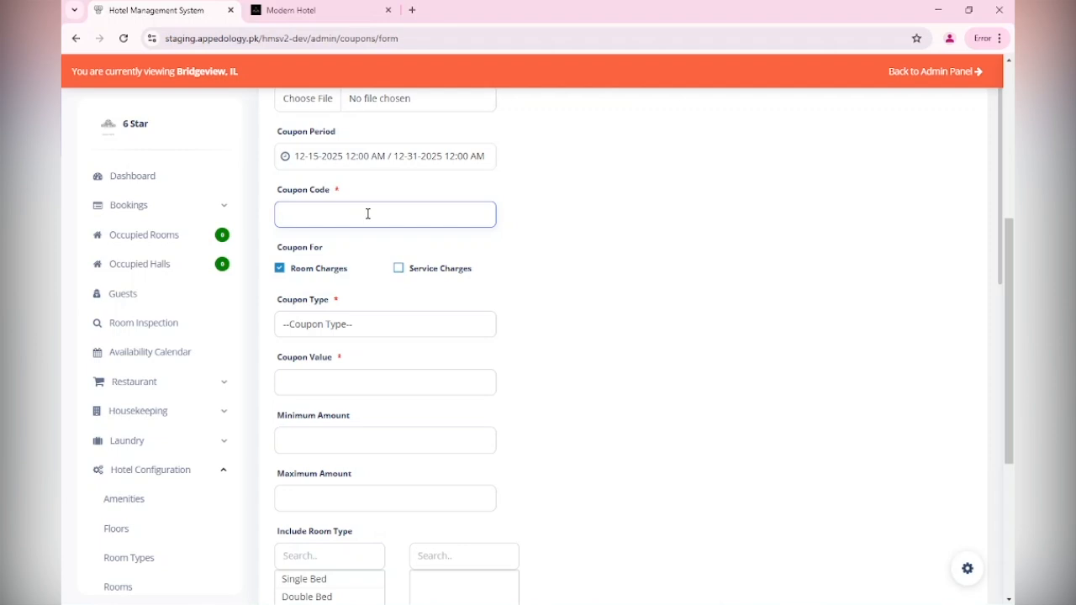
{"action": "type", "text": "150"}
{"action": "type", "text": "ff"}
{"action": "type", "text": "Holiday"}
Set the coupon type to Percentage
{"action": "left_click", "coordinate": [389, 323]}
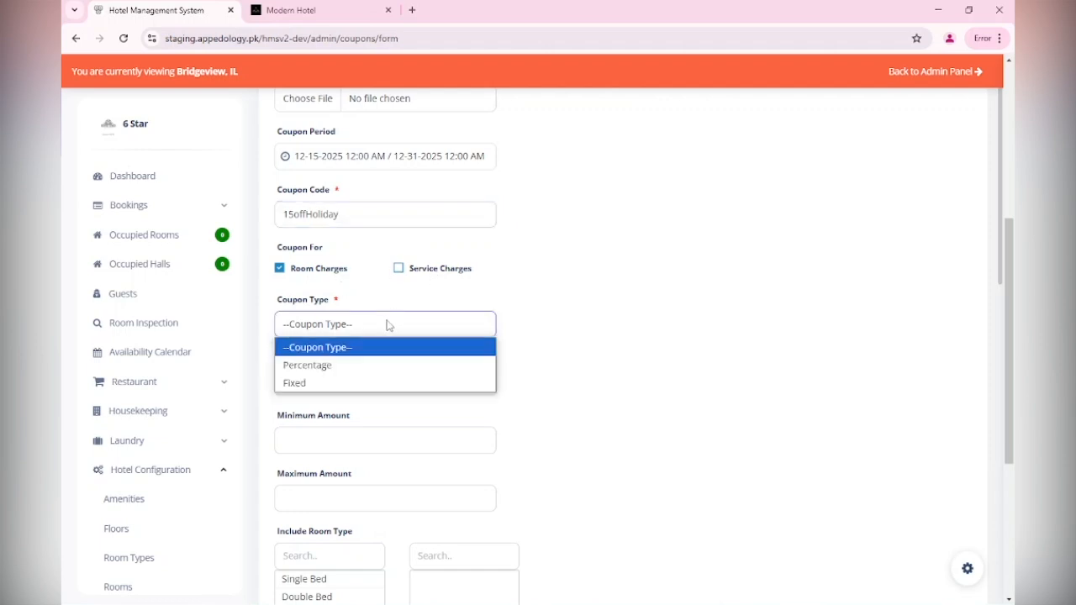
{"action": "left_click", "coordinate": [381, 367]}
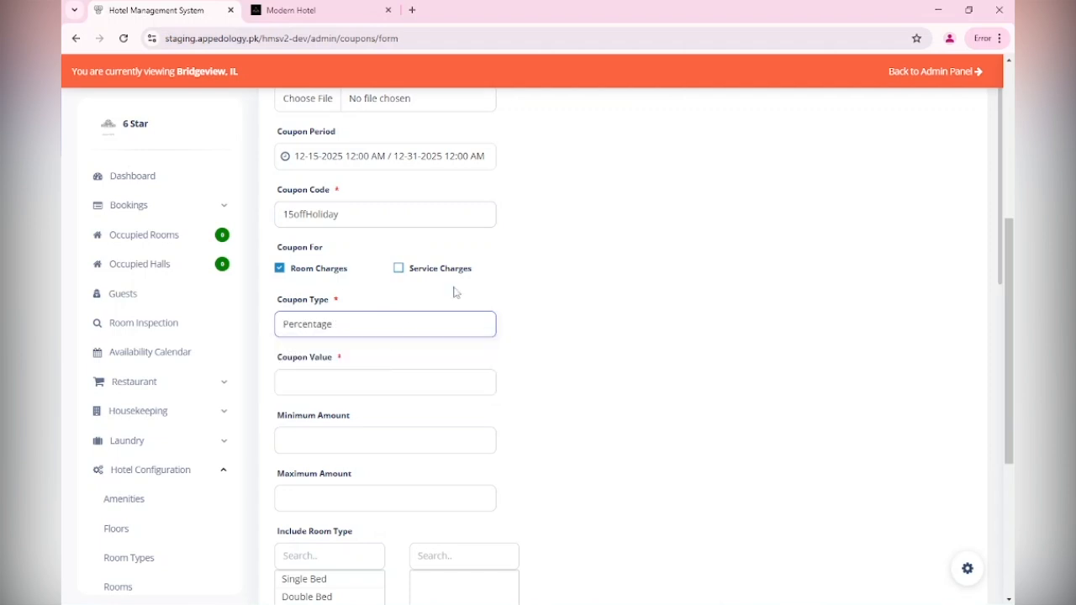
{"action": "left_click", "coordinate": [656, 225]}
{"action": "left_click_drag", "start_coordinate": [1011, 249], "coordinate": [1011, 283]}
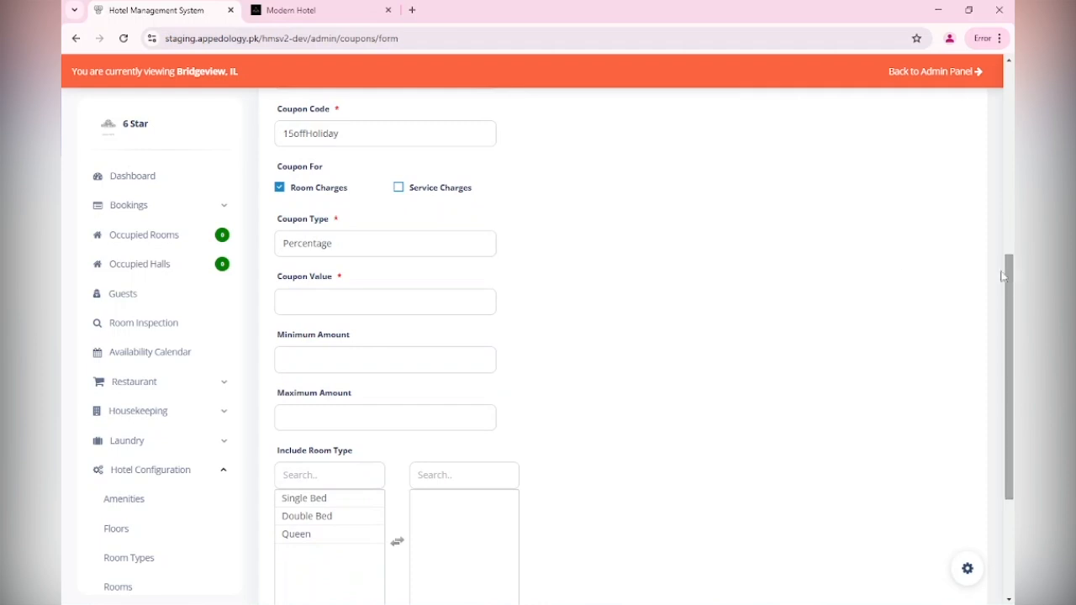
{"action": "left_click", "coordinate": [363, 256]}
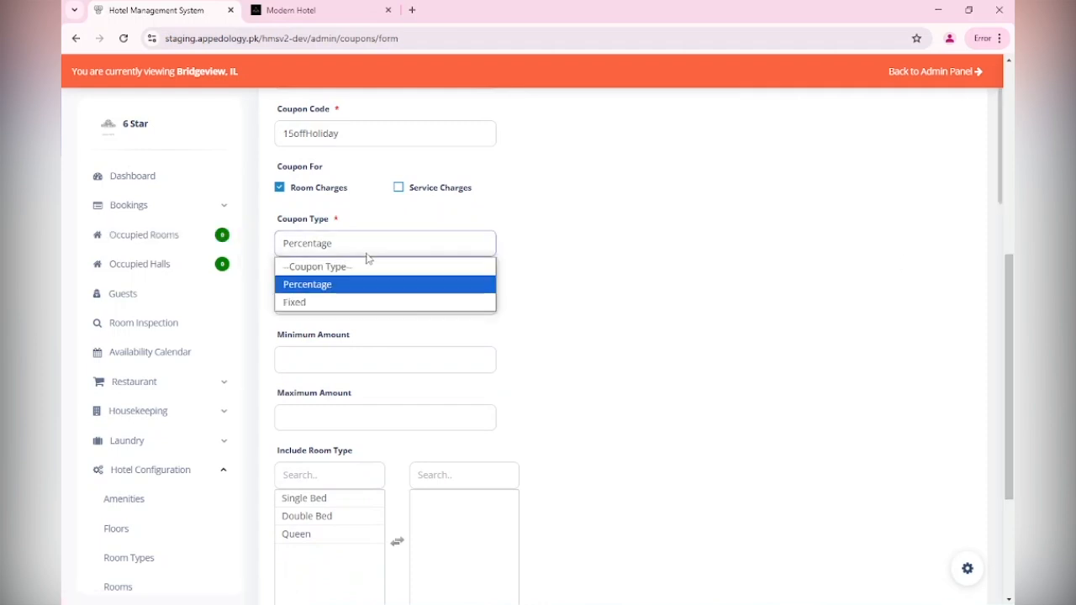
{"action": "left_click", "coordinate": [361, 305]}
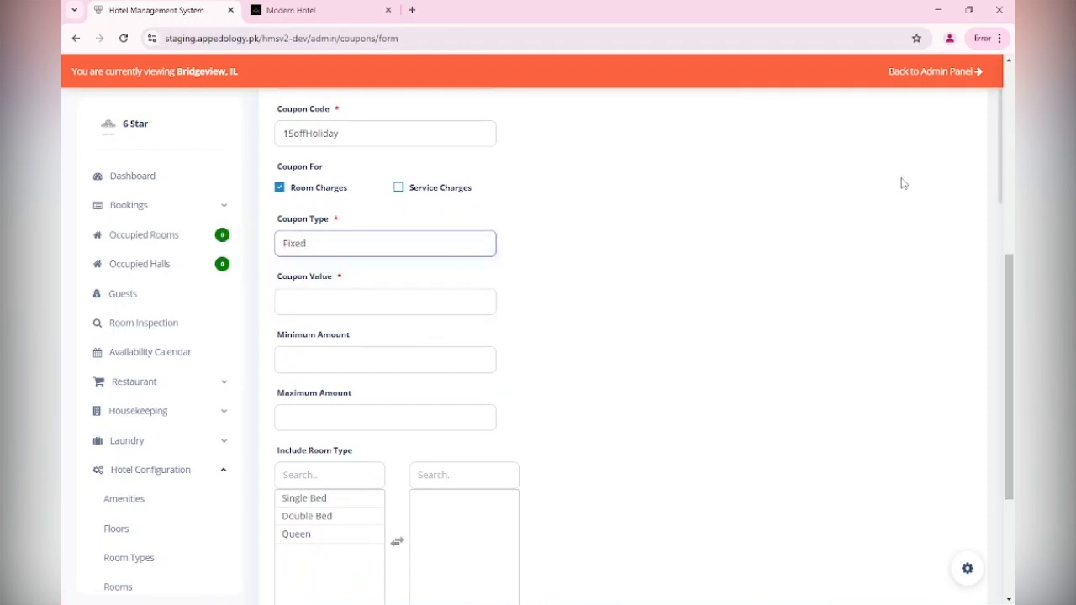
{"action": "left_click", "coordinate": [349, 245]}
{"action": "left_click", "coordinate": [344, 284]}
Raise the coupon value to 15 with the spinner
{"action": "left_click", "coordinate": [330, 307]}
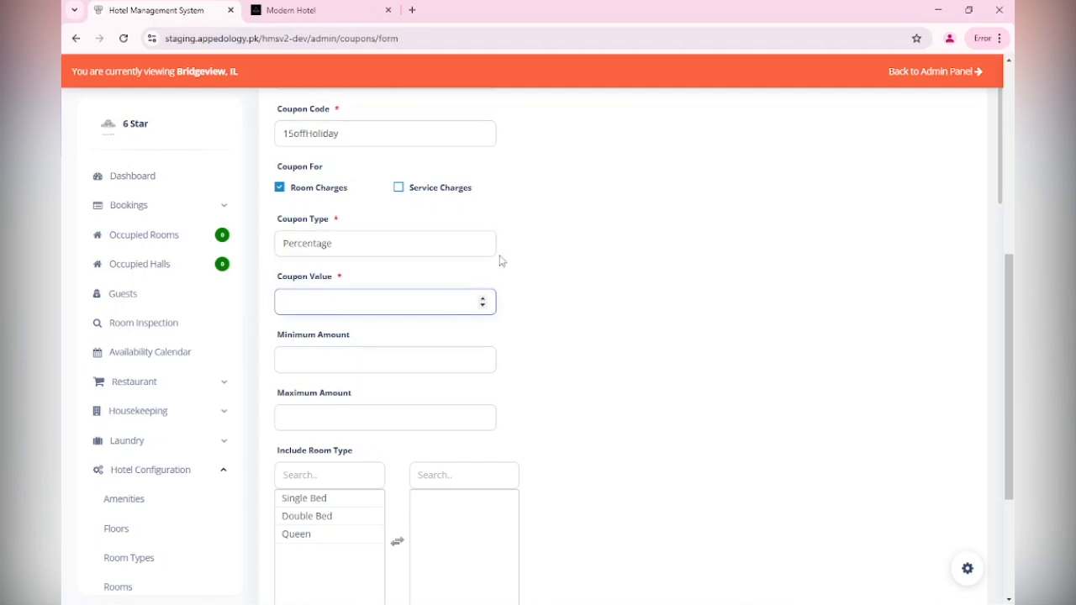
{"action": "left_click", "coordinate": [483, 299]}
{"action": "left_click", "coordinate": [483, 298]}
{"action": "left_click", "coordinate": [483, 298]}
{"action": "left_click", "coordinate": [483, 298]}
{"action": "left_click", "coordinate": [482, 298]}
{"action": "left_click", "coordinate": [483, 299]}
{"action": "left_click", "coordinate": [482, 298]}
{"action": "left_click", "coordinate": [482, 299]}
{"action": "left_click", "coordinate": [483, 299]}
{"action": "left_click", "coordinate": [483, 299]}
{"action": "left_click", "coordinate": [483, 299]}
{"action": "left_click", "coordinate": [482, 299]}
{"action": "left_click", "coordinate": [483, 299]}
Enter 100 as the coupon's Minimum Amount and 200 as its Maximum Amount
{"action": "scroll", "coordinate": [1013, 296], "scroll_direction": "down", "scroll_amount": 3}
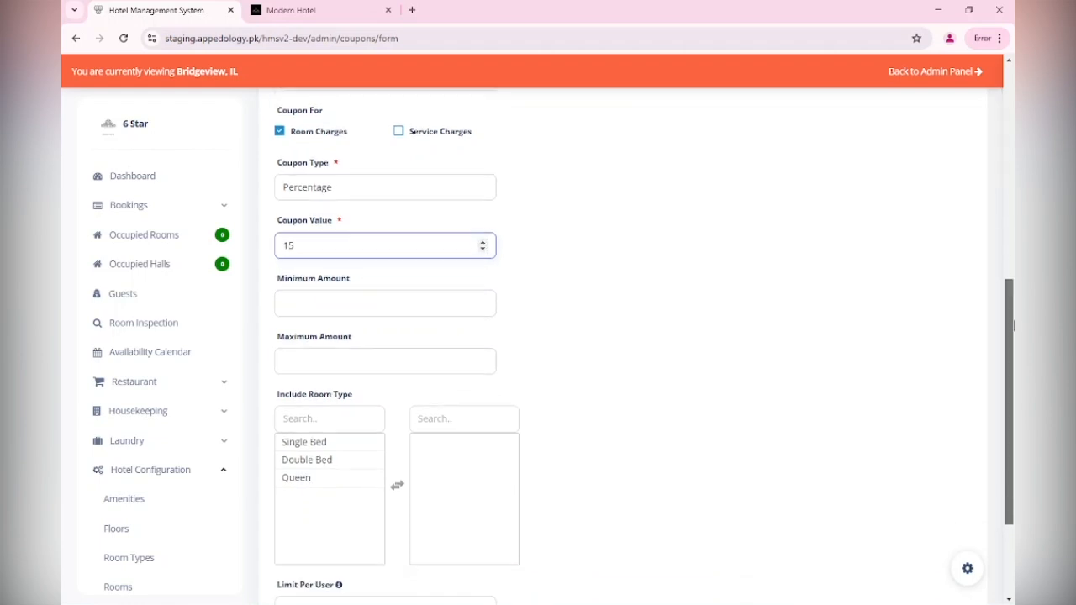
{"action": "left_click", "coordinate": [432, 231]}
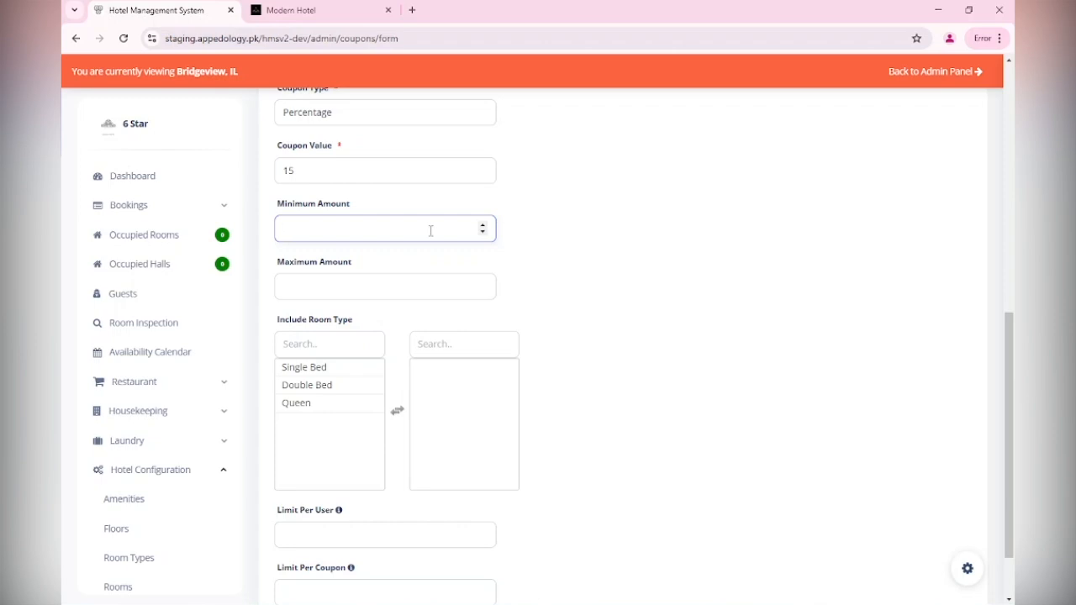
{"action": "type", "text": "100"}
{"action": "left_click", "coordinate": [374, 284]}
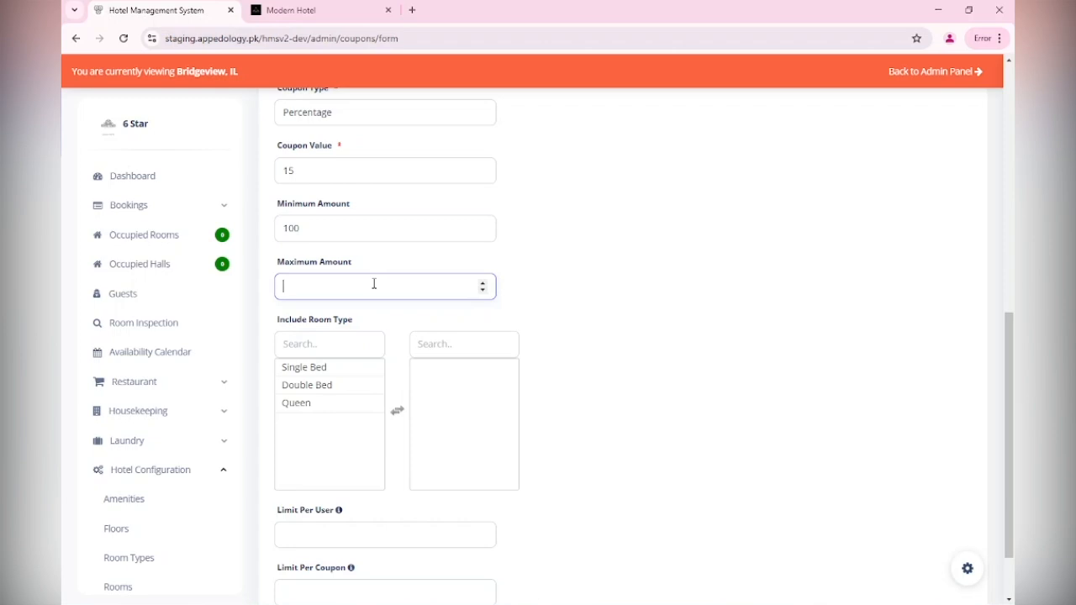
{"action": "type", "text": "200"}
{"action": "scroll", "coordinate": [374, 284], "scroll_direction": "down", "scroll_amount": 1}
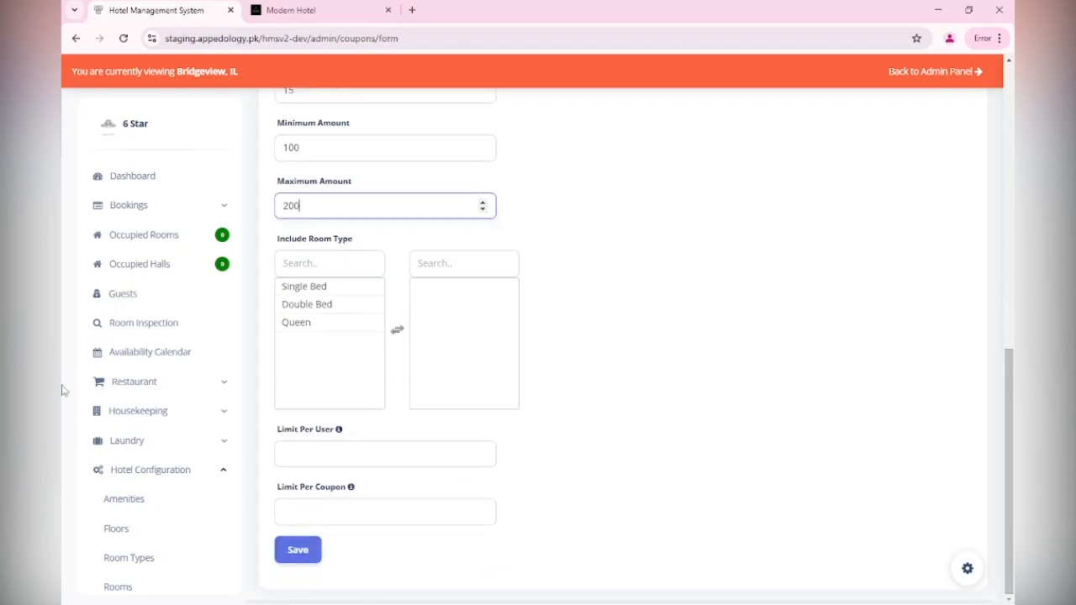
Include Double Bed rooms, with limit per user 1 and limit per coupon 50
{"action": "double_click", "coordinate": [371, 305]}
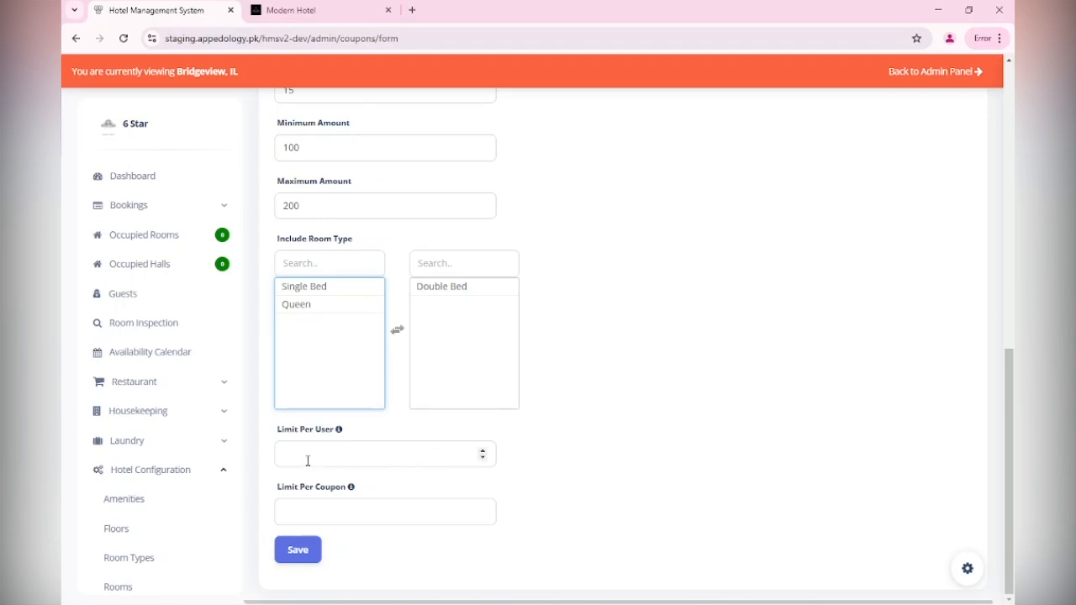
{"action": "left_click", "coordinate": [483, 452]}
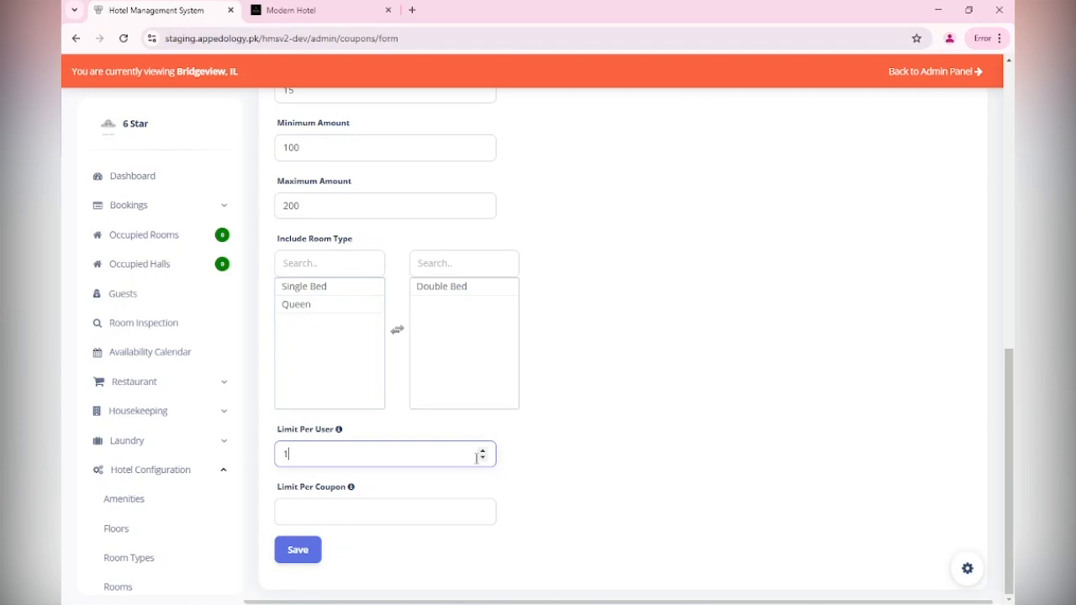
{"action": "left_click", "coordinate": [380, 514]}
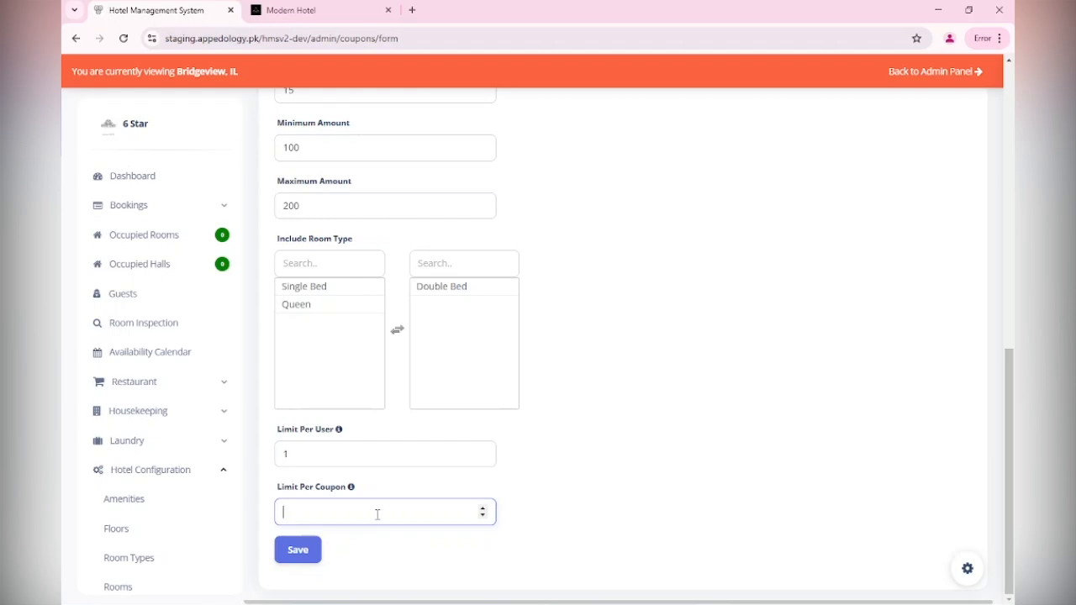
{"action": "type", "text": "50"}
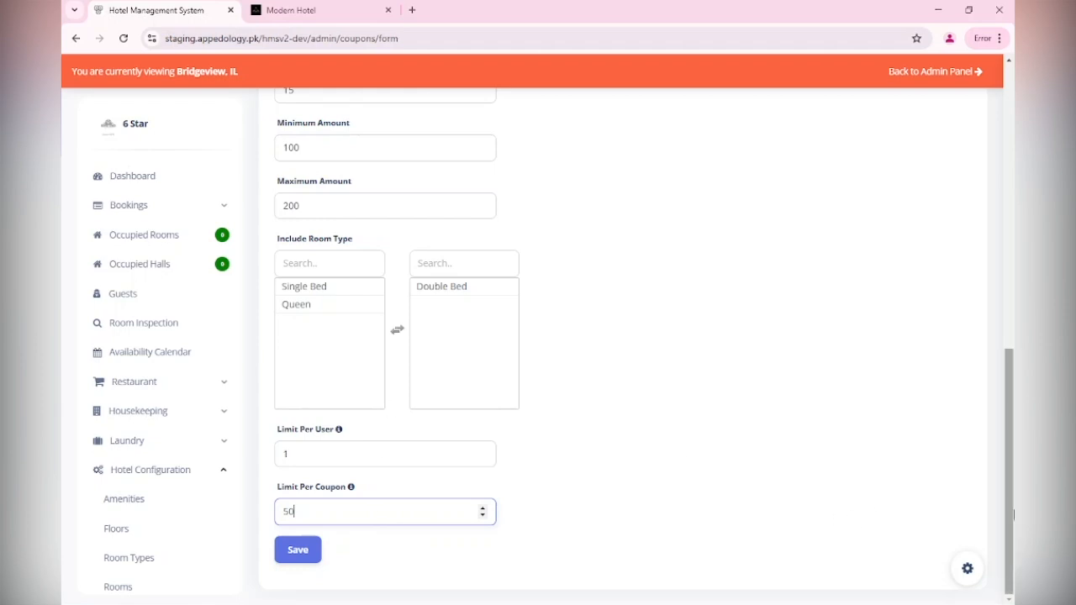
{"action": "mouse_move", "coordinate": [1014, 514]}
{"action": "left_mouse_down"}
{"action": "mouse_move", "coordinate": [1014, 246]}
{"action": "mouse_move", "coordinate": [1014, 516]}
{"action": "left_mouse_up"}
Save the 15% Off Christmas coupon, confirm success, and check its dates in the list
{"action": "left_click", "coordinate": [296, 551]}
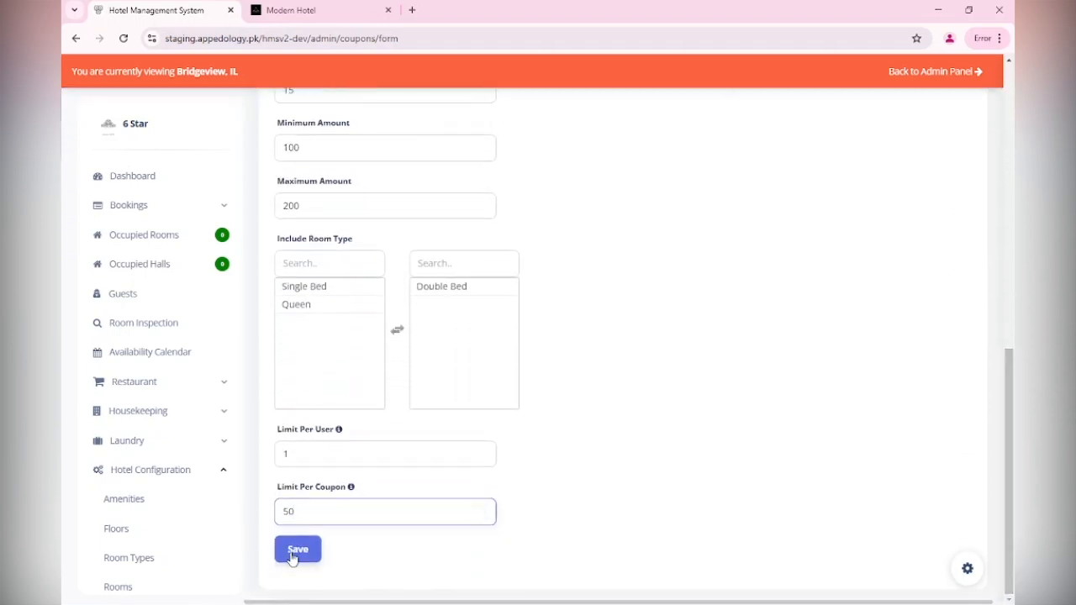
{"action": "left_click", "coordinate": [292, 555]}
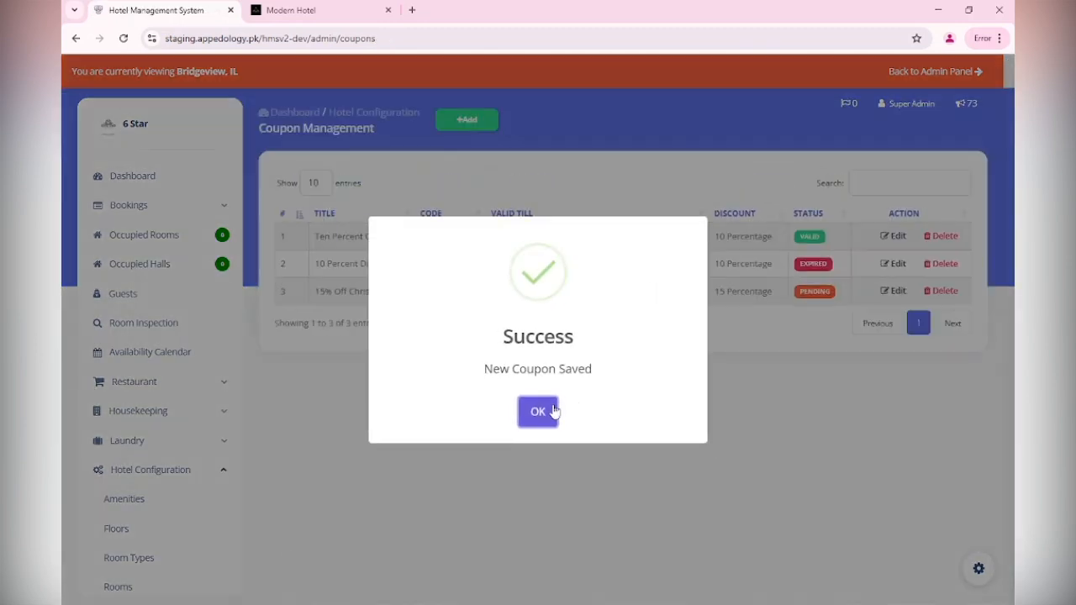
{"action": "left_click", "coordinate": [553, 411]}
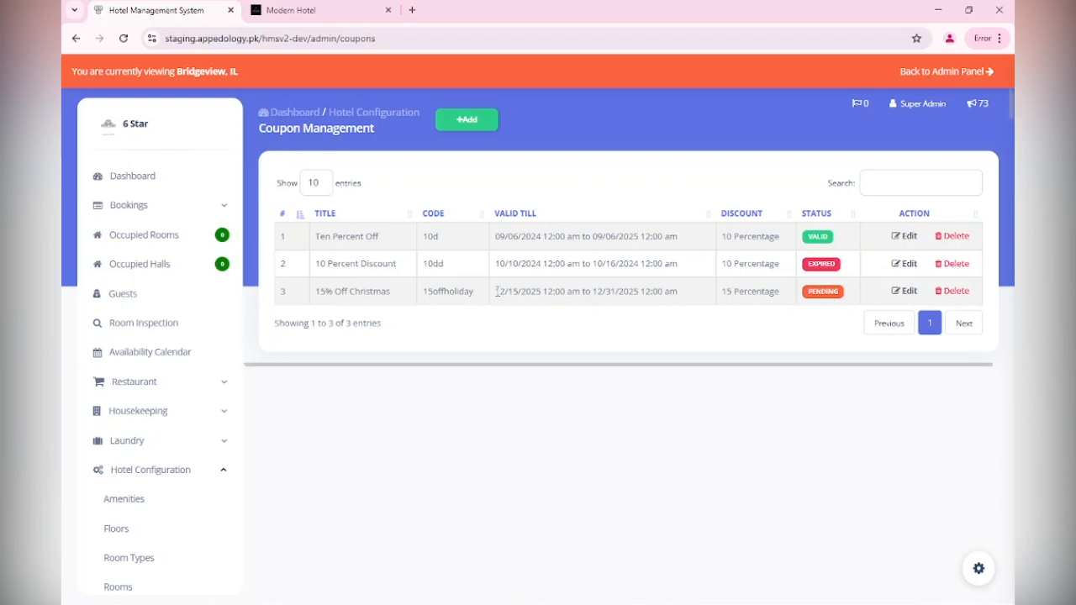
{"action": "left_click_drag", "start_coordinate": [497, 291], "coordinate": [683, 287]}
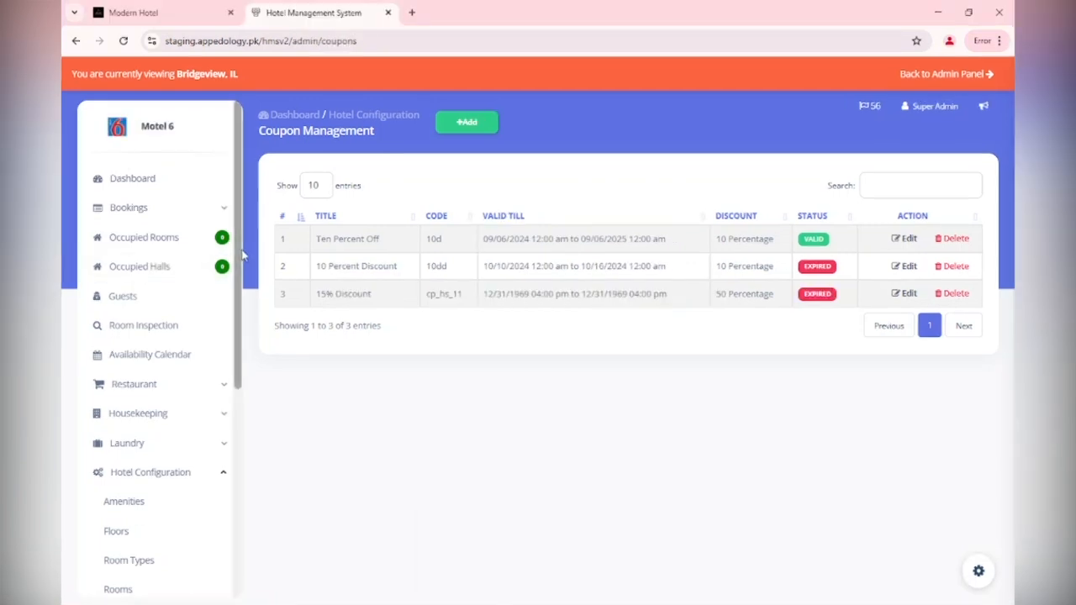
{"action": "left_click_drag", "start_coordinate": [242, 111], "coordinate": [246, 326]}
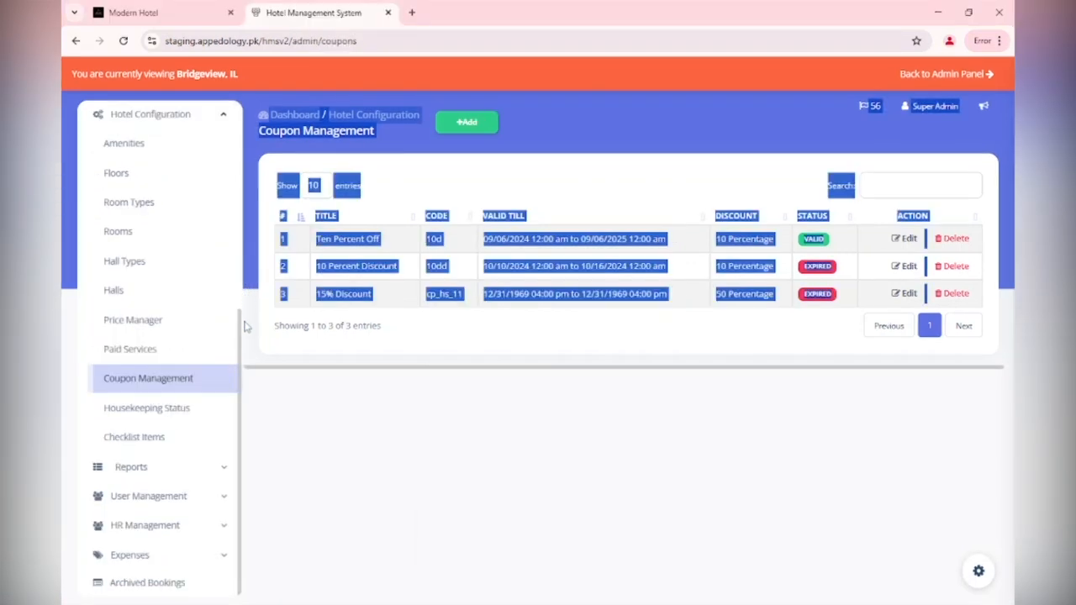
Add and save an Active housekeeping status titled 'Deep Clean'
{"action": "left_click", "coordinate": [132, 411]}
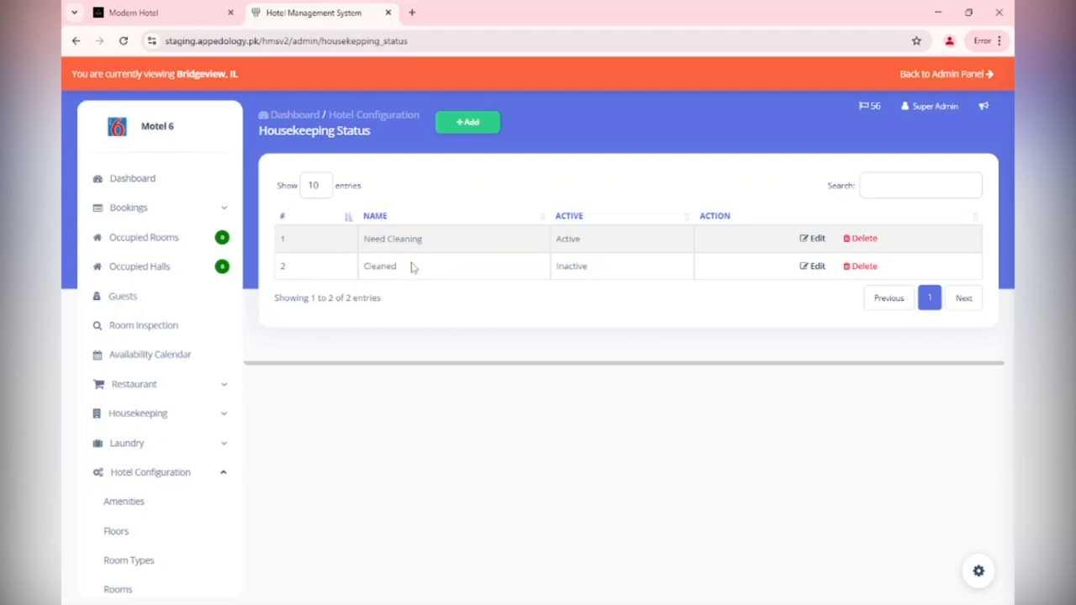
{"action": "left_click", "coordinate": [478, 124]}
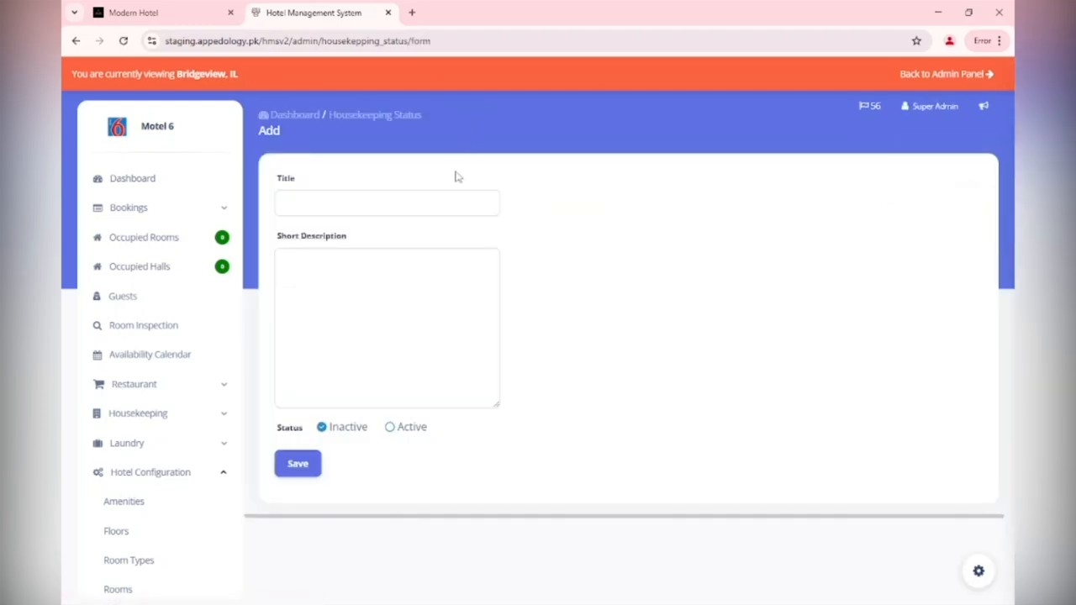
{"action": "left_click", "coordinate": [448, 204]}
{"action": "type", "text": "Deep"}
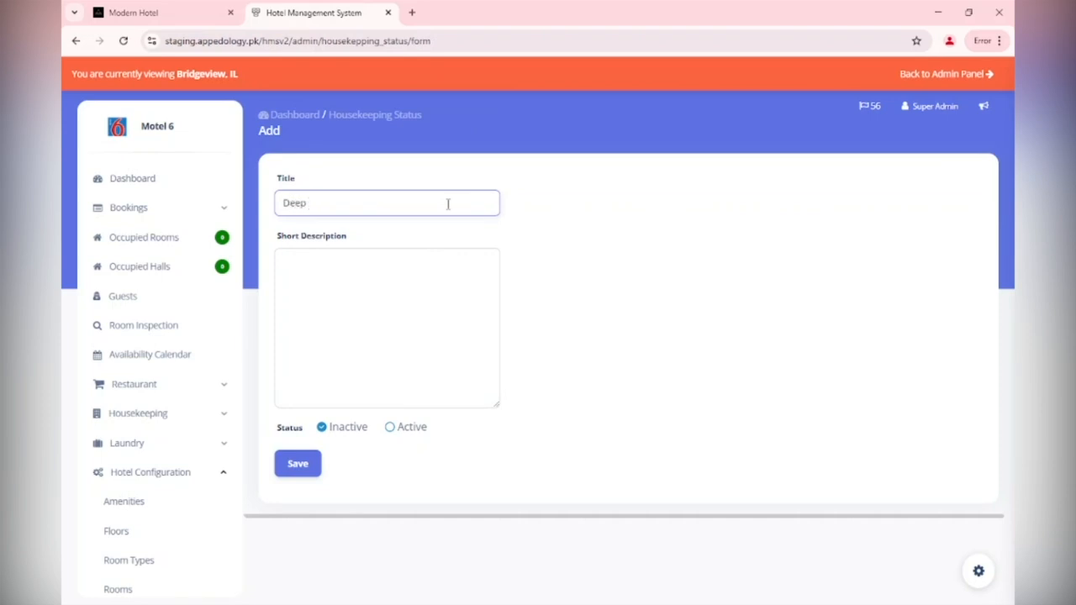
{"action": "type", "text": " Clean"}
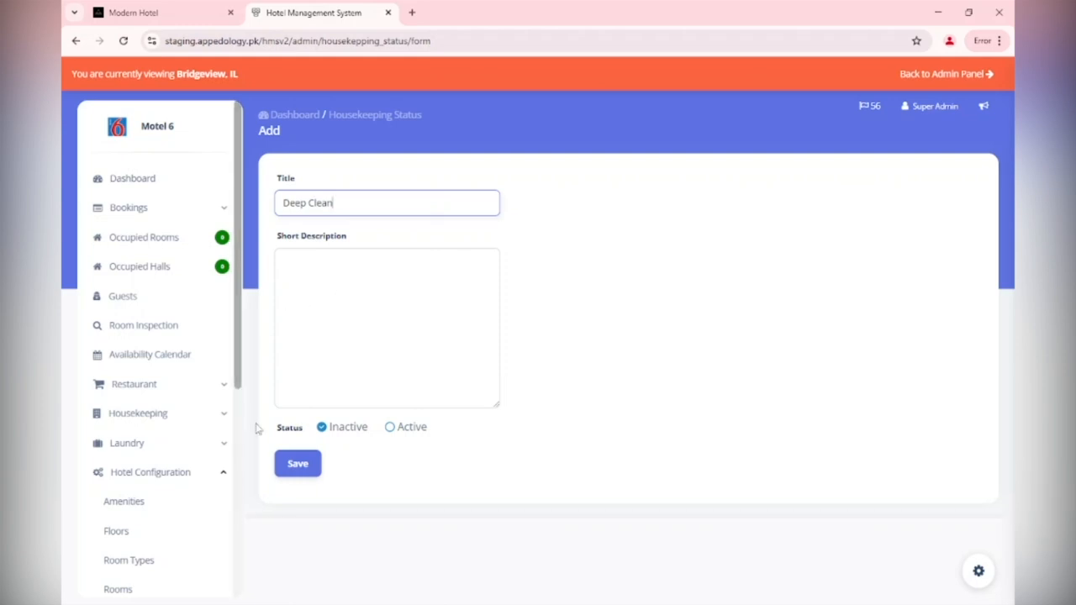
{"action": "left_click", "coordinate": [411, 438]}
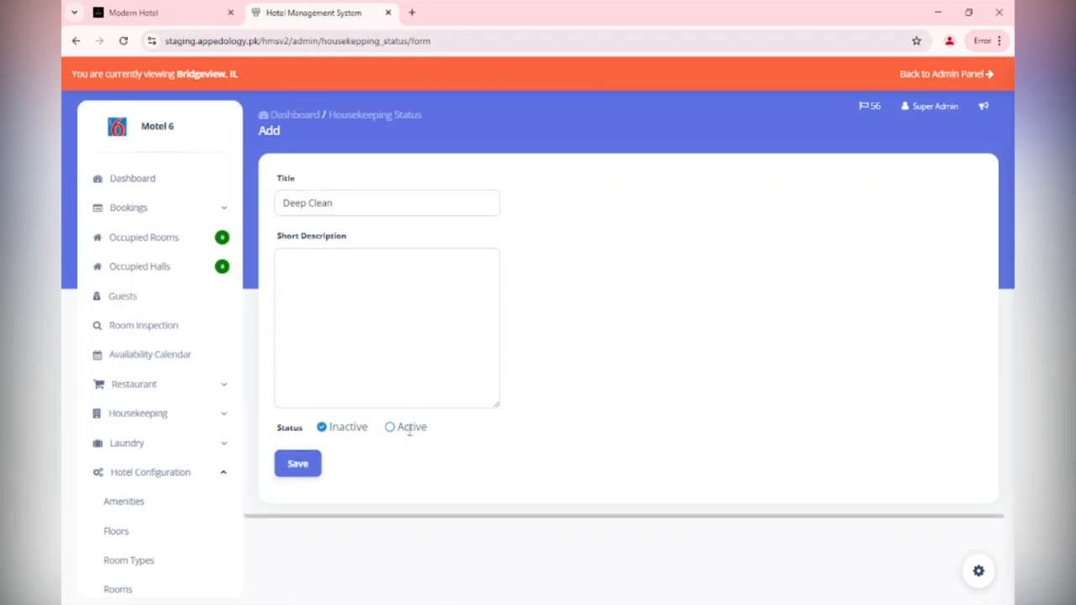
{"action": "left_click", "coordinate": [392, 430]}
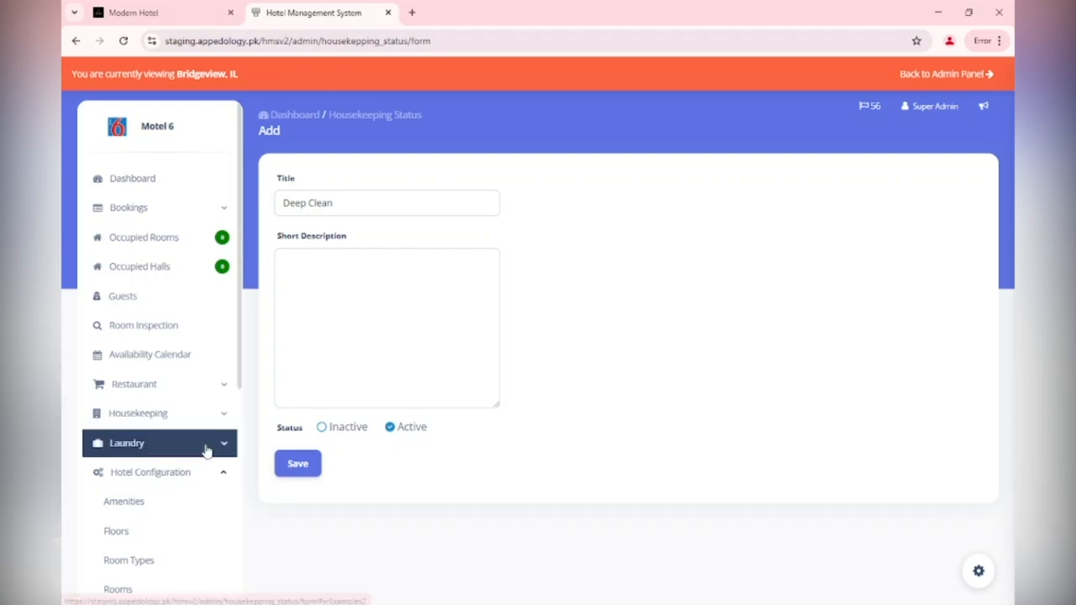
{"action": "left_click", "coordinate": [296, 462]}
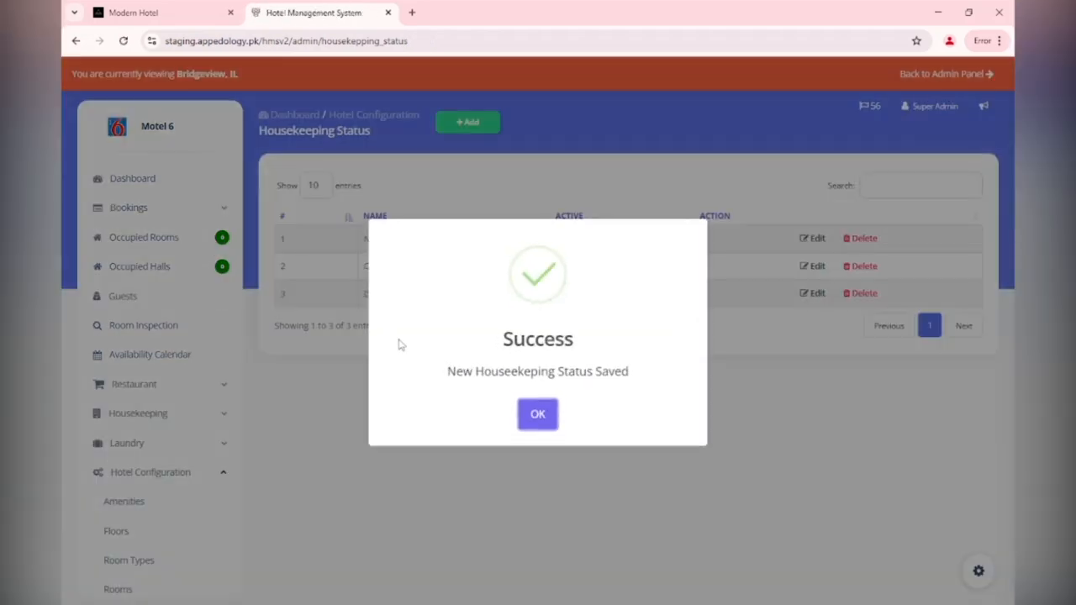
Dismiss the success message and go to the branch's Checkout Items List
{"action": "left_click", "coordinate": [542, 414]}
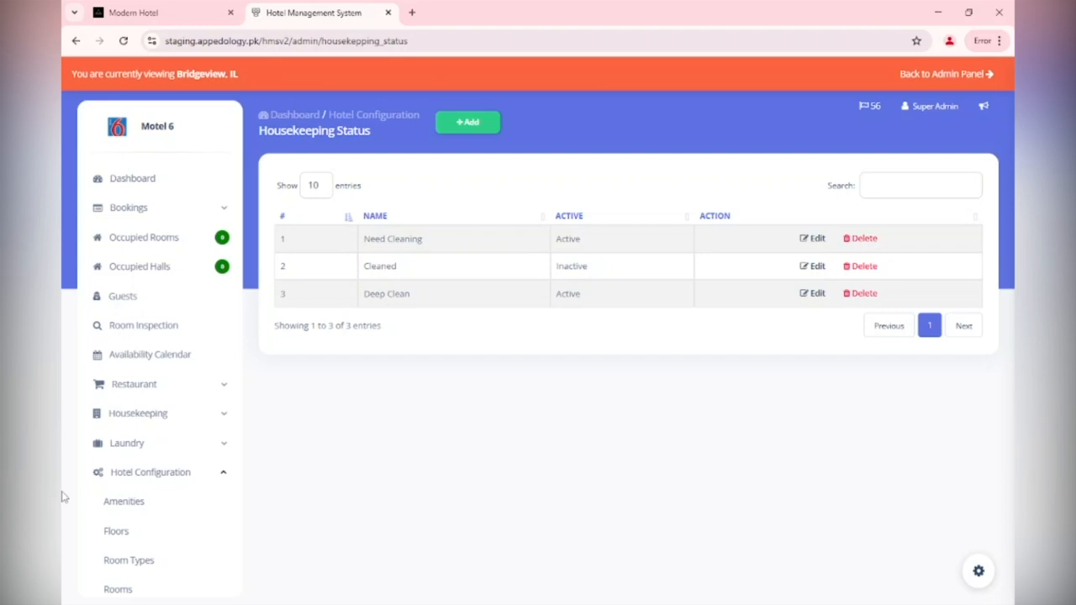
{"action": "scroll", "coordinate": [135, 432], "scroll_direction": "down", "scroll_amount": 1}
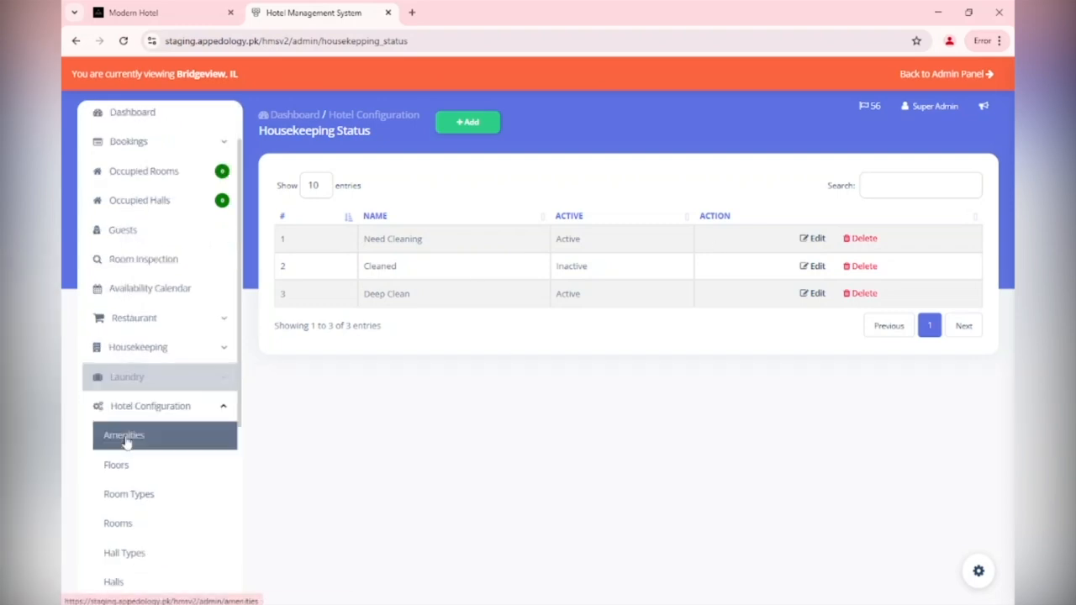
{"action": "left_click_drag", "start_coordinate": [239, 348], "coordinate": [231, 483]}
{"action": "left_click", "coordinate": [135, 493]}
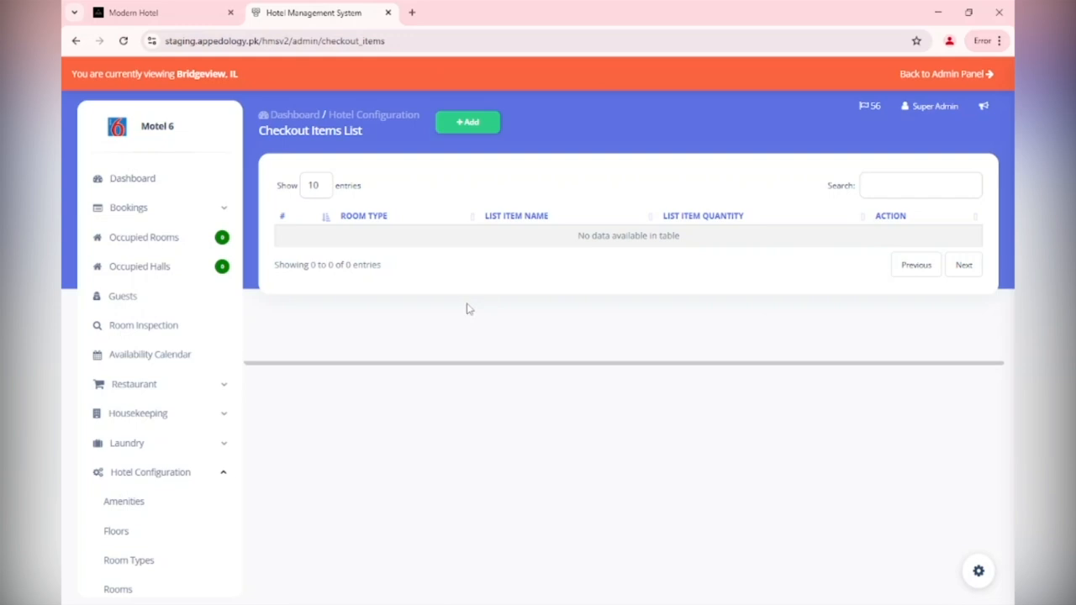
Create a checkout item named 'Iron' with quantity 1 for Executive Room
{"action": "left_click", "coordinate": [454, 121]}
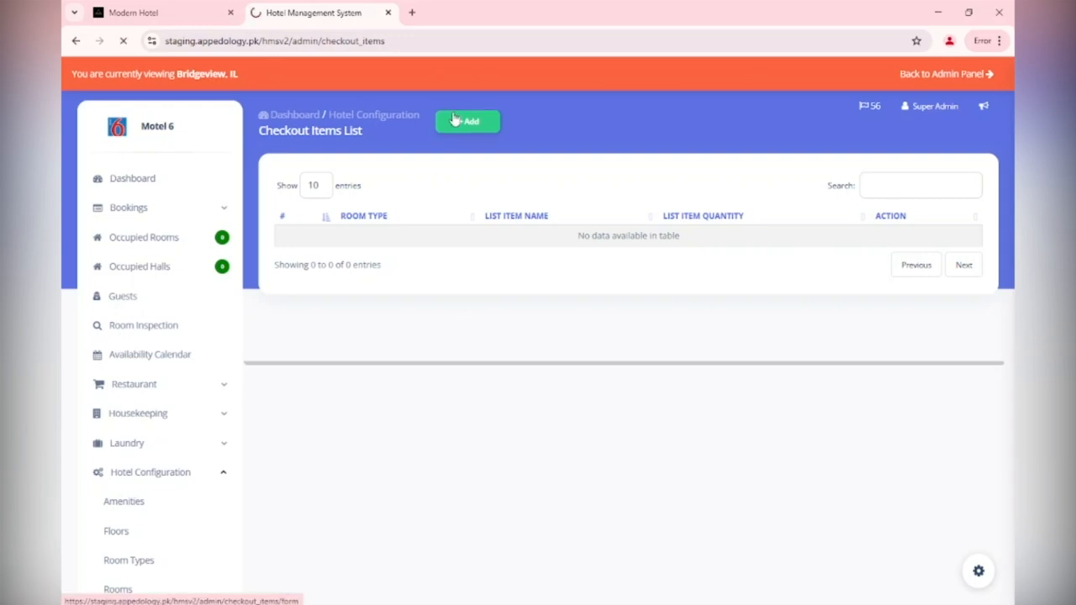
{"action": "left_click", "coordinate": [392, 201]}
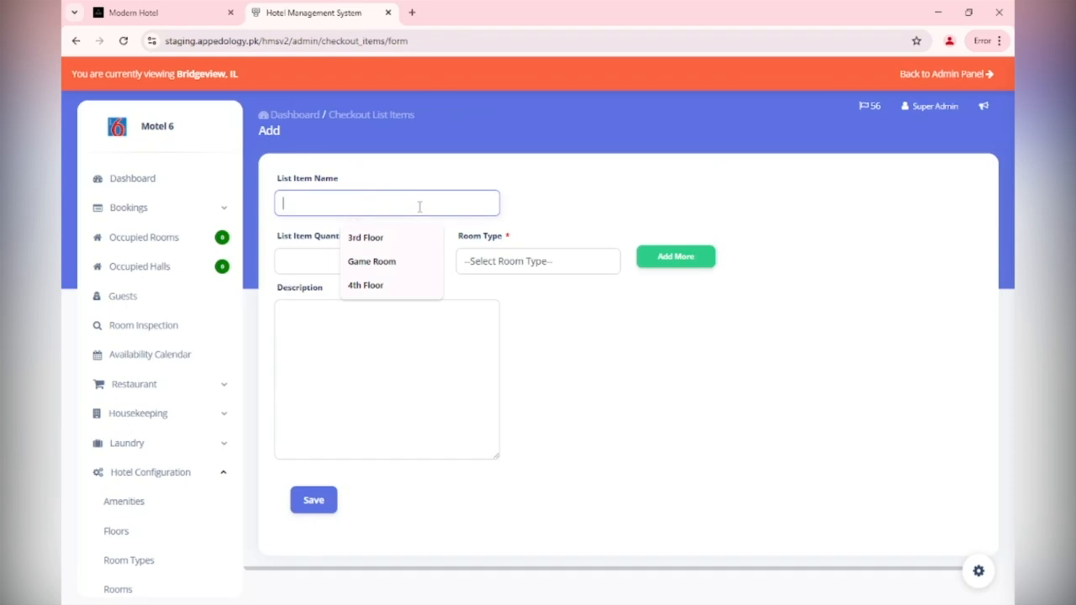
{"action": "type", "text": "Roo"}
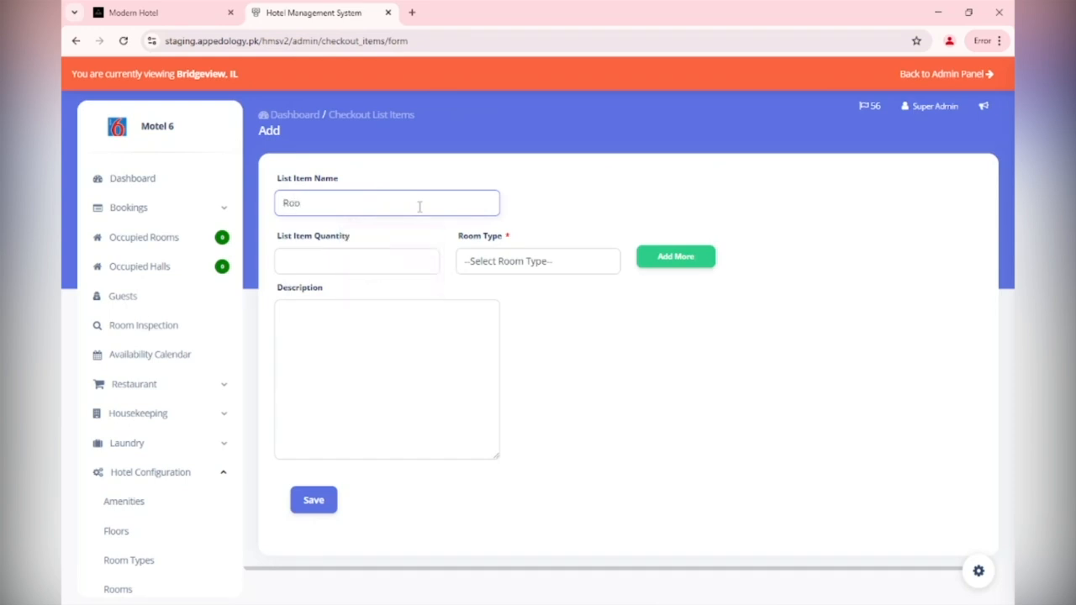
{"action": "key", "text": "ctrl+a"}
{"action": "type", "text": "R"}
{"action": "type", "text": "Ironb"}
{"action": "key", "text": "ctrl+a"}
{"action": "type", "text": "Iron"}
{"action": "left_click", "coordinate": [374, 260]}
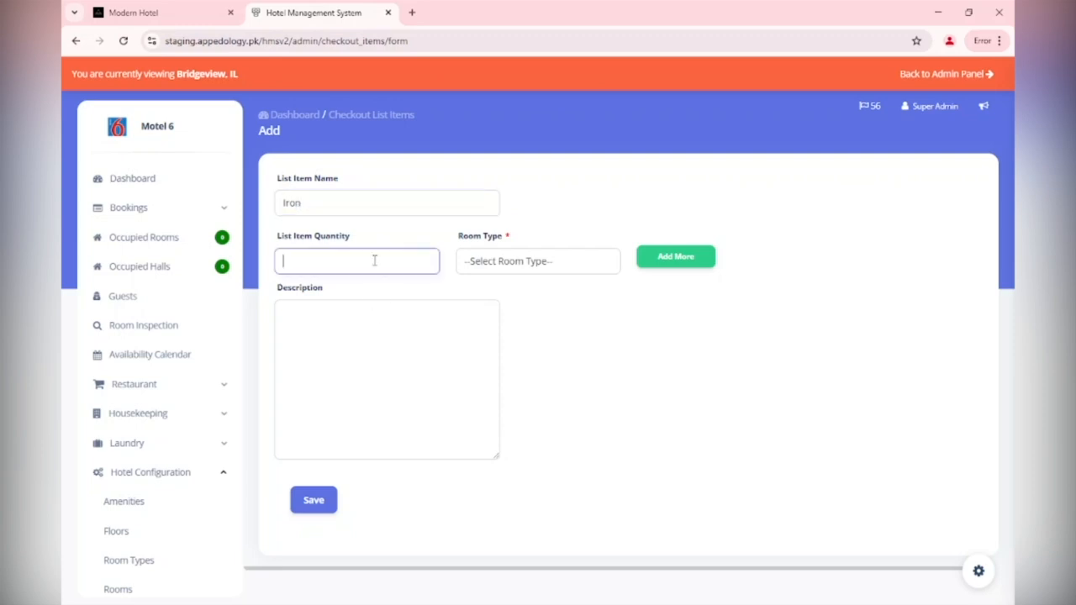
{"action": "type", "text": "1"}
{"action": "left_click", "coordinate": [587, 263]}
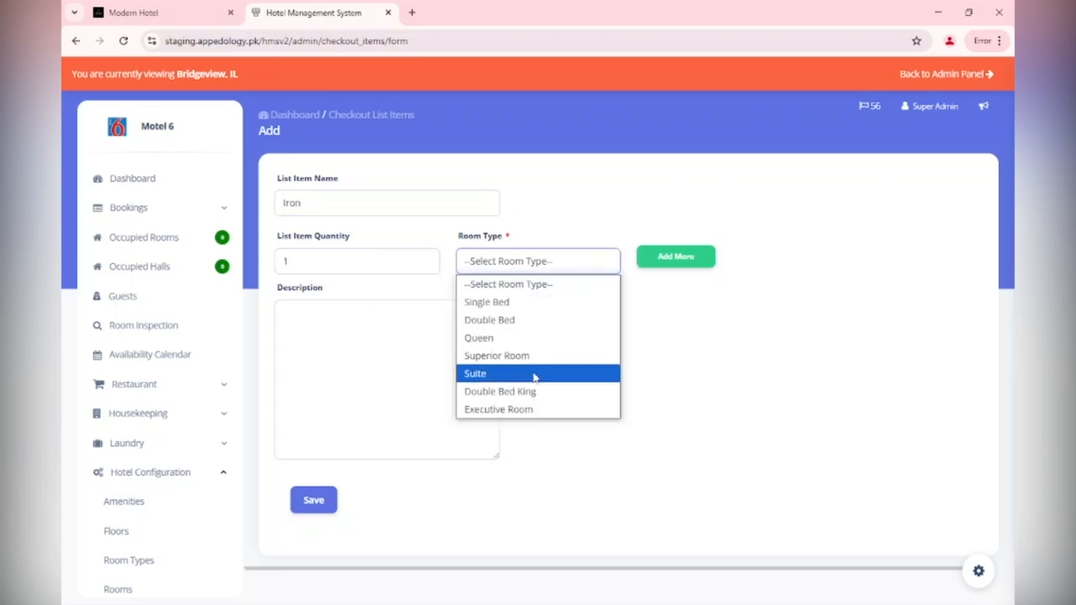
{"action": "left_click", "coordinate": [526, 412]}
Add rows for Double Bed King and Superior Room, each with quantity 1
{"action": "left_click", "coordinate": [679, 259]}
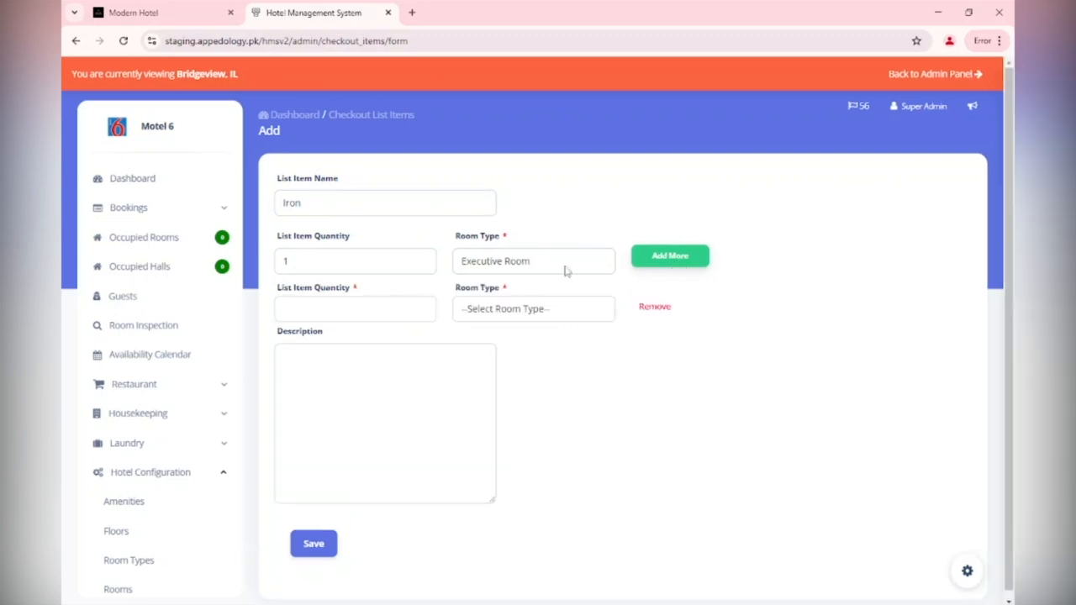
{"action": "left_click", "coordinate": [518, 311]}
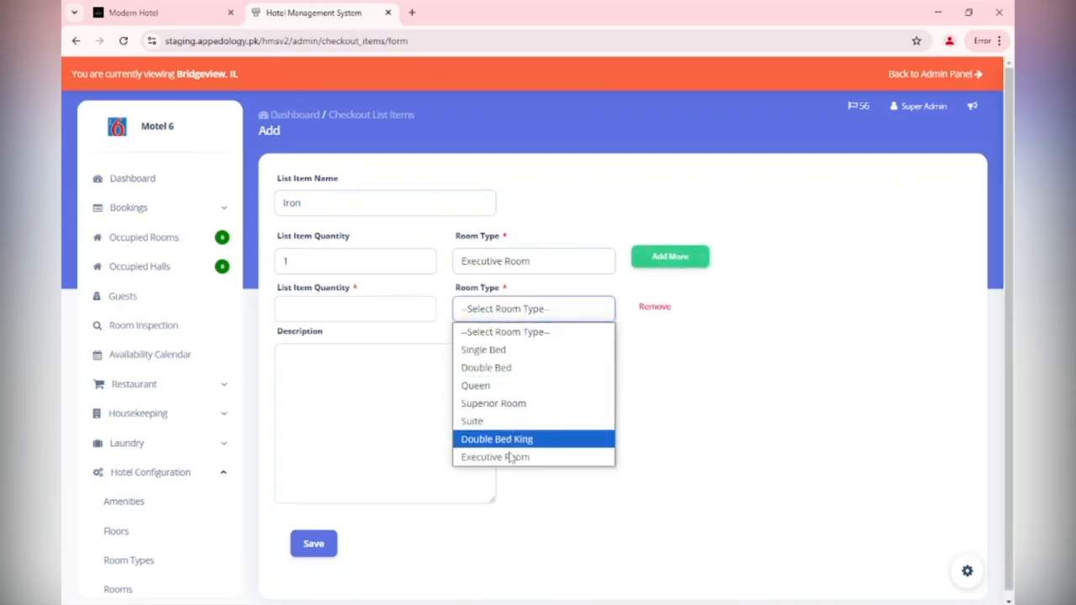
{"action": "left_click", "coordinate": [514, 441]}
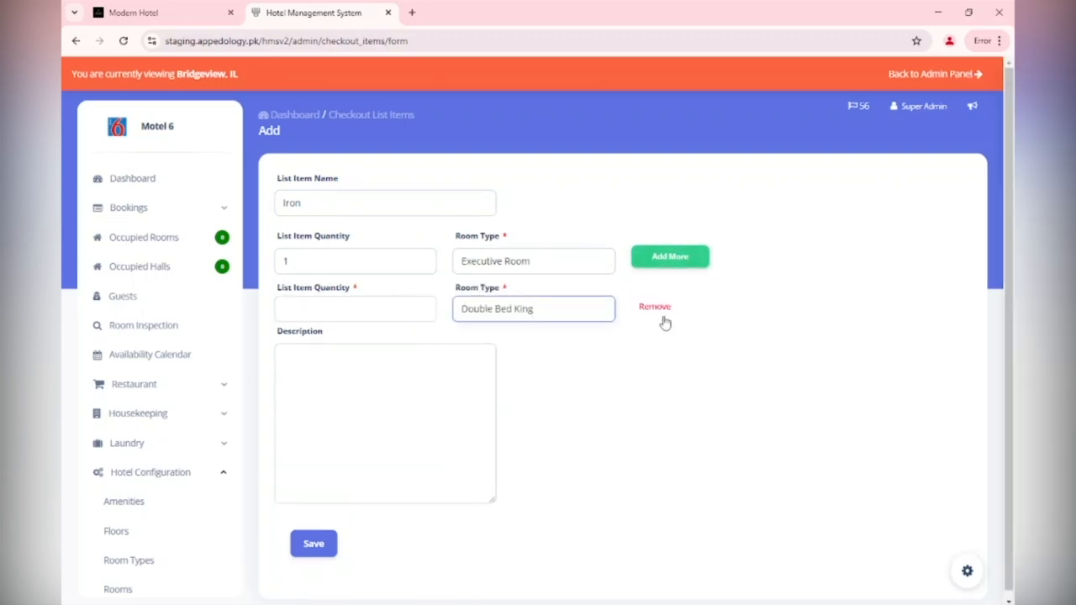
{"action": "left_click", "coordinate": [306, 301]}
{"action": "type", "text": "1"}
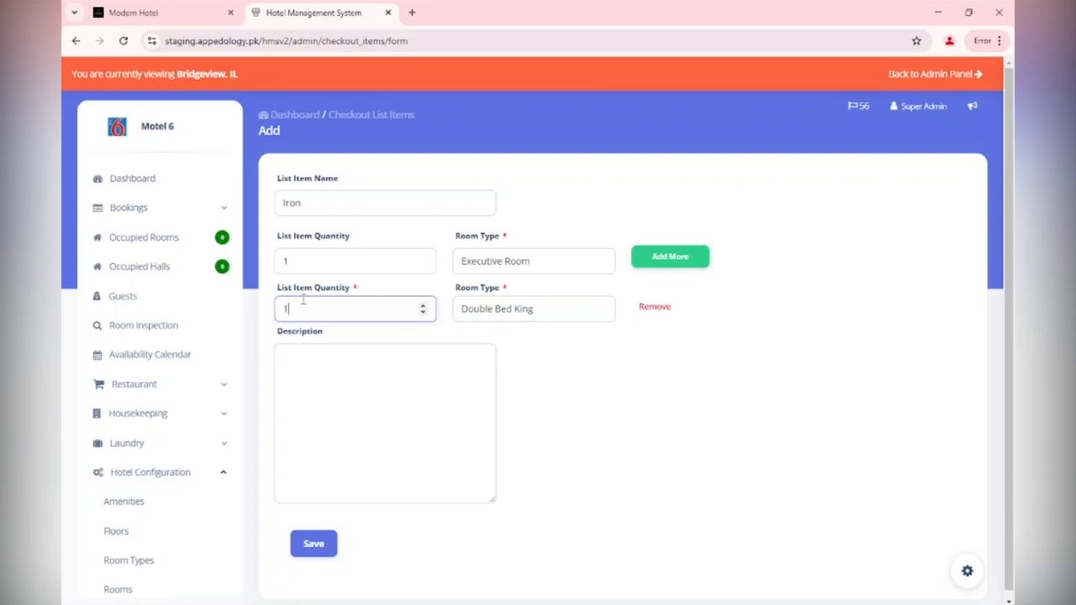
{"action": "left_click", "coordinate": [661, 257]}
{"action": "left_click", "coordinate": [611, 354]}
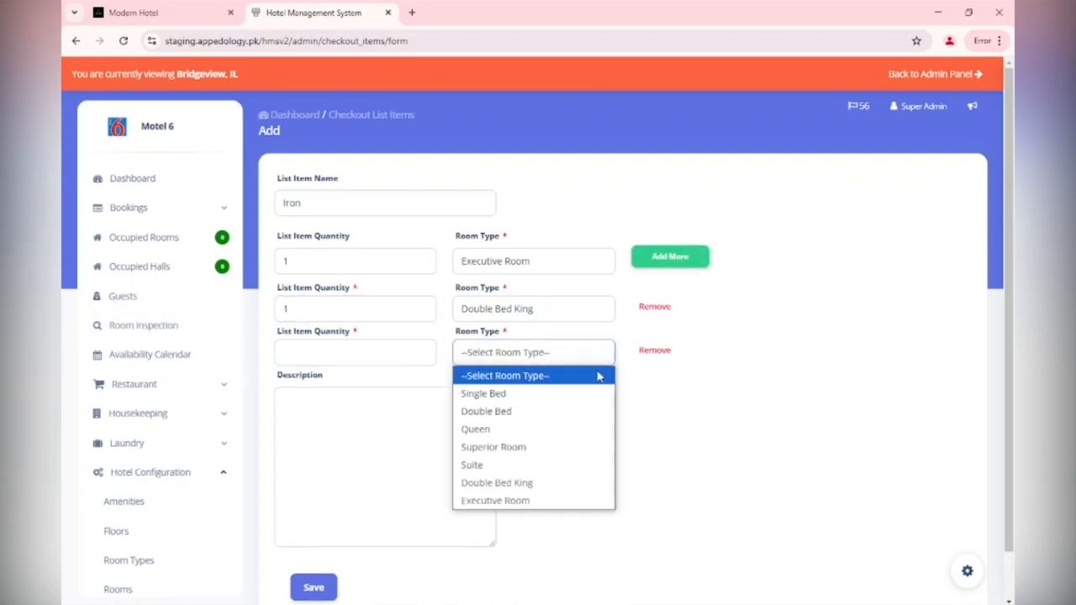
{"action": "left_click", "coordinate": [552, 447]}
{"action": "left_click", "coordinate": [327, 354]}
{"action": "type", "text": "1"}
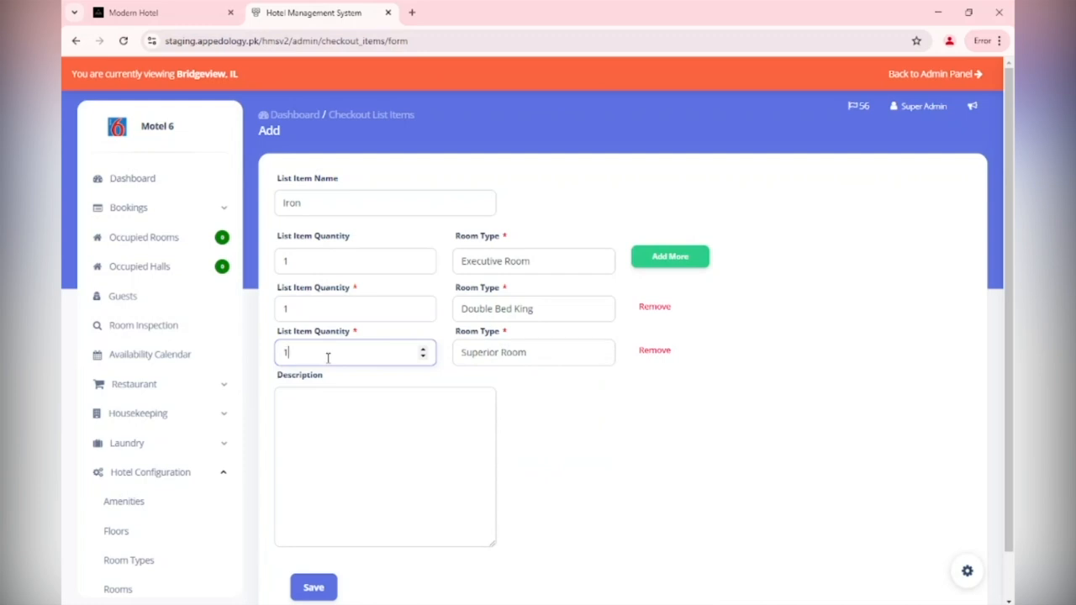
{"action": "left_click", "coordinate": [669, 525]}
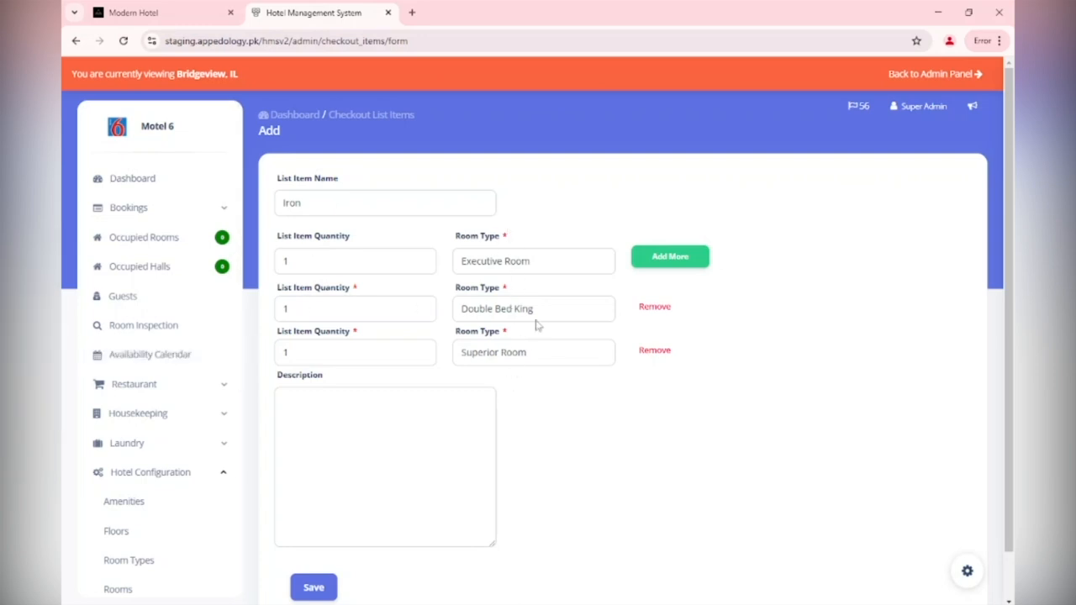
Add a fourth row assigned to the Suite room type
{"action": "left_click", "coordinate": [696, 256]}
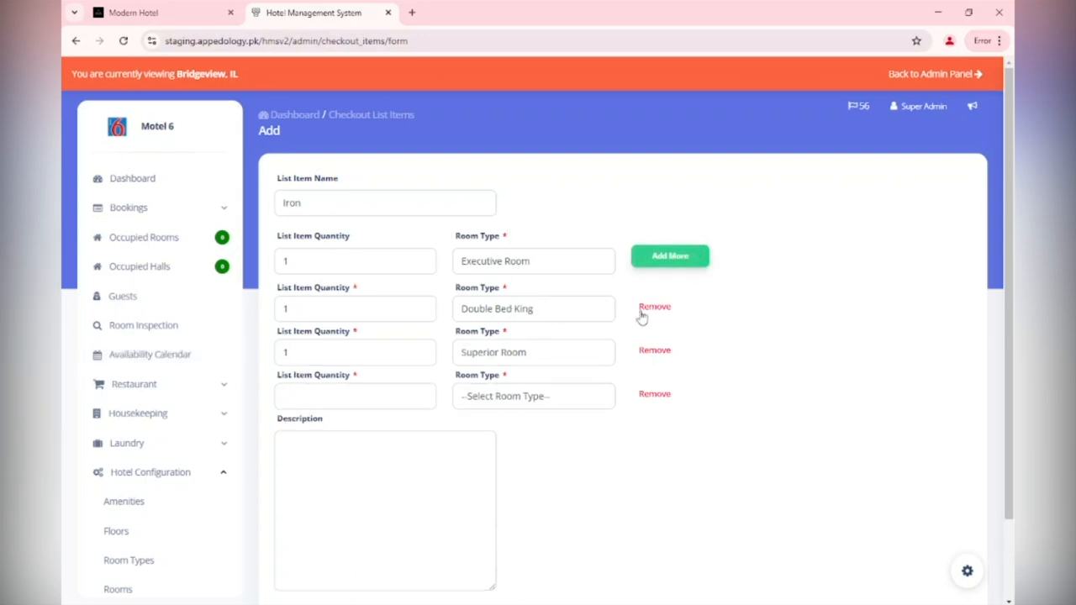
{"action": "left_click", "coordinate": [521, 396]}
{"action": "left_click", "coordinate": [497, 507]}
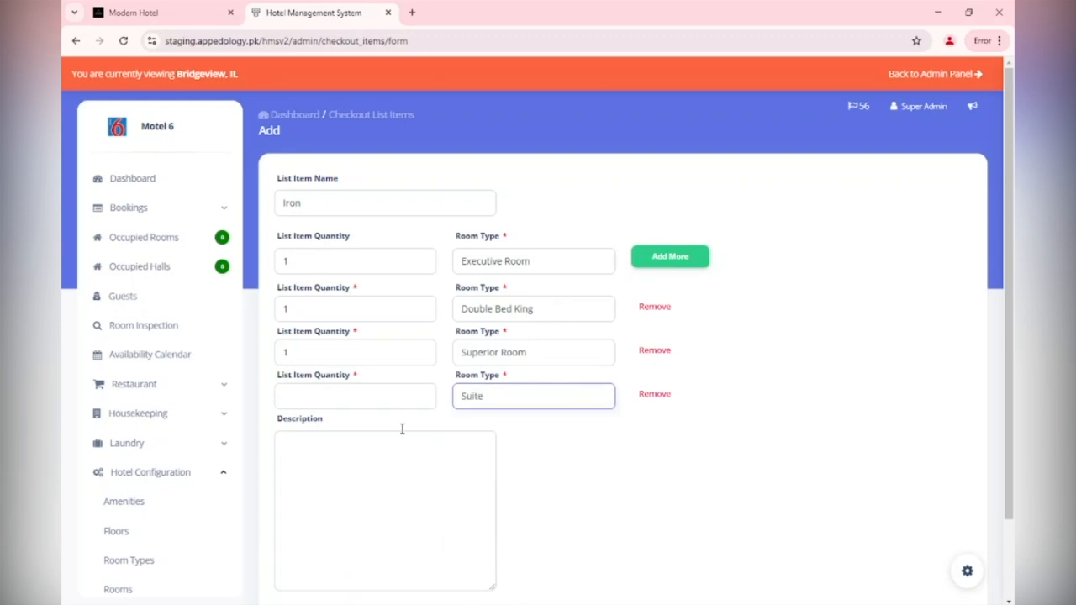
{"action": "left_click", "coordinate": [390, 397]}
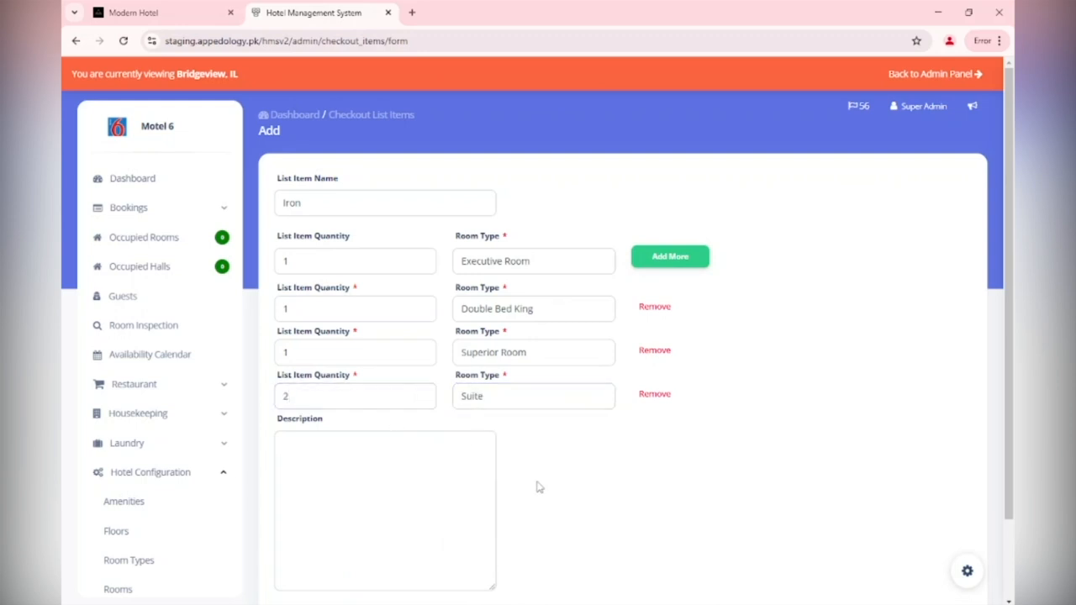
{"action": "scroll", "coordinate": [535, 487], "scroll_direction": "down", "scroll_amount": 1}
Save the four Iron checkout entries and dismiss the success message
{"action": "left_click", "coordinate": [311, 539]}
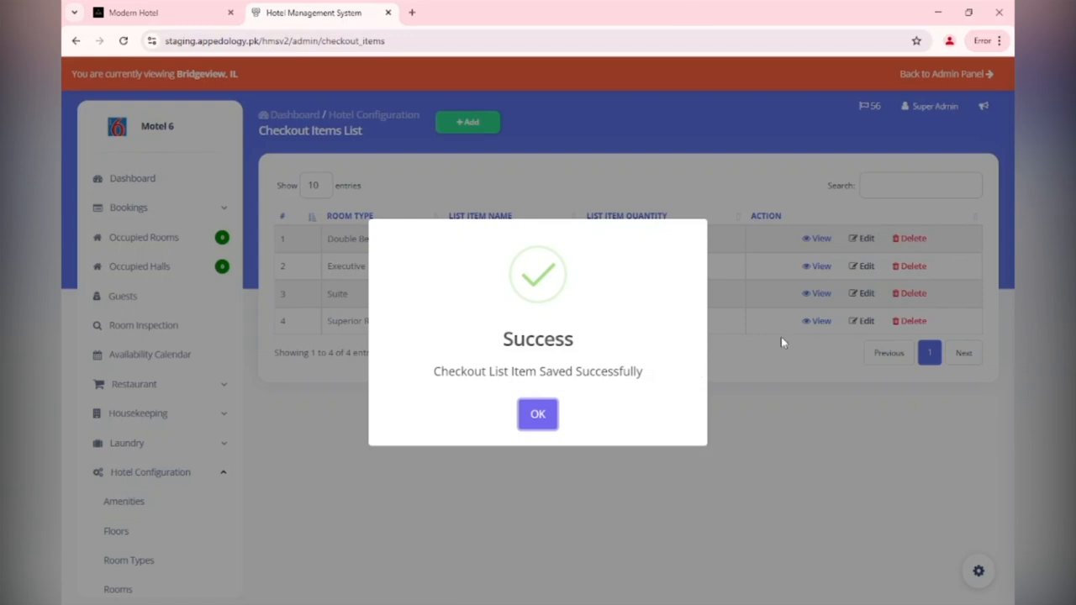
{"action": "left_click", "coordinate": [544, 413]}
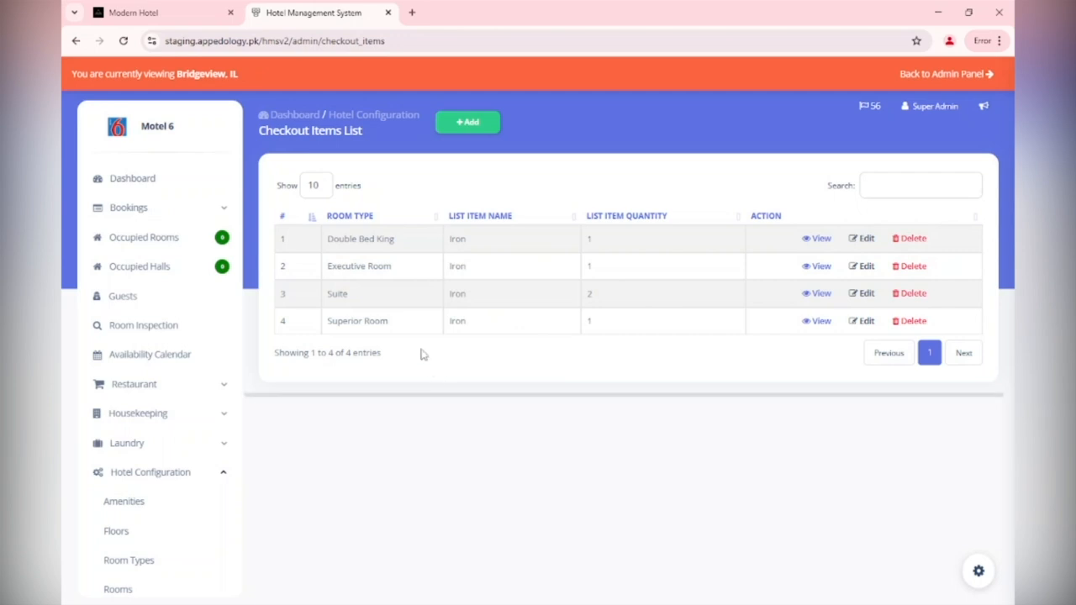